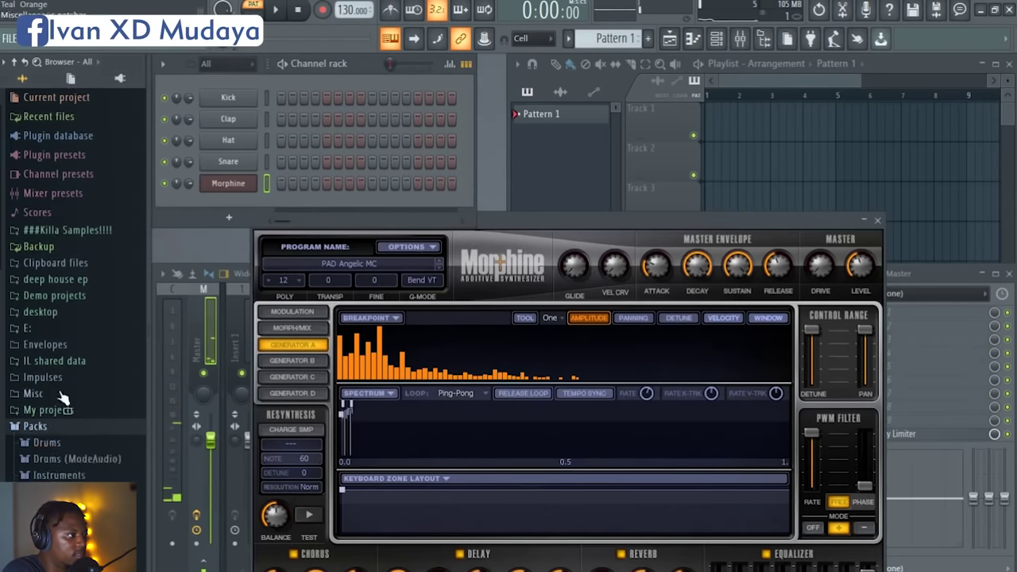
Step: Draw a sustained four-bar F2 note from bar 1 in the Morphine channel's piano roll
{"action": "right_click", "coordinate": [235, 189]}
{"action": "left_click", "coordinate": [278, 183]}
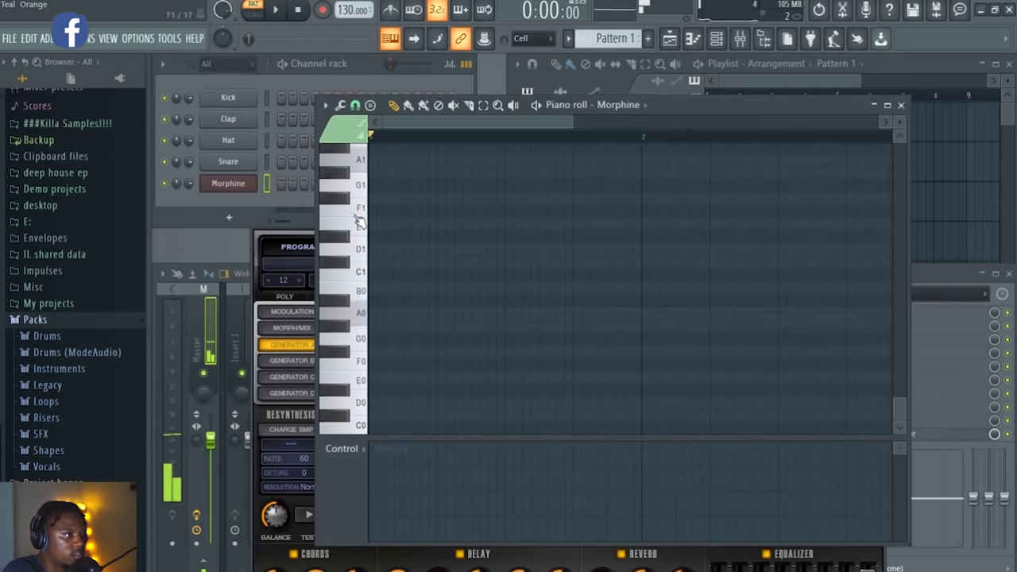
{"action": "scroll", "coordinate": [365, 262], "scroll_direction": "up", "scroll_amount": 5}
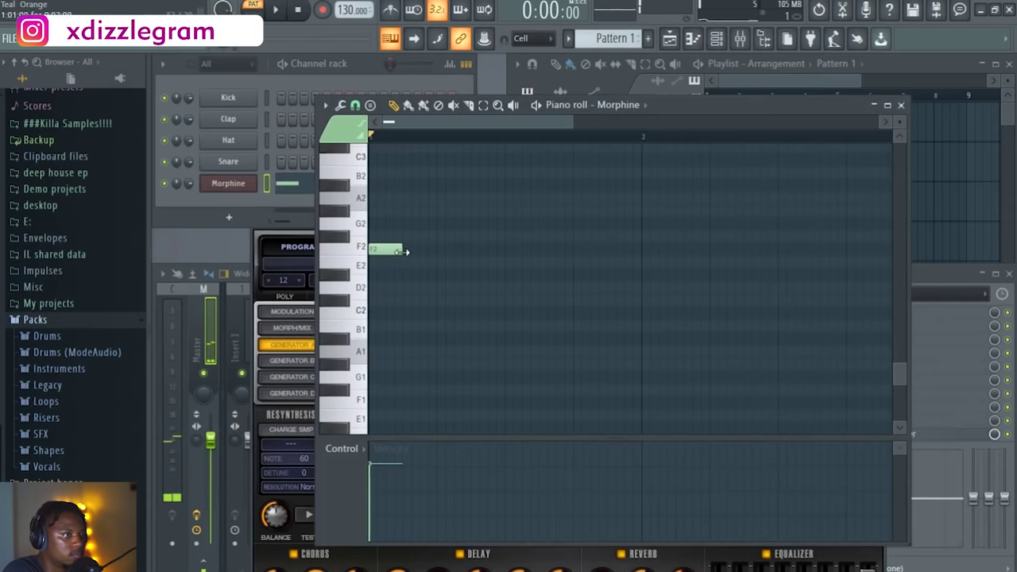
{"action": "scroll", "coordinate": [536, 145], "scroll_direction": "down", "scroll_amount": 3}
{"action": "left_click_drag", "start_coordinate": [486, 250], "coordinate": [838, 248]}
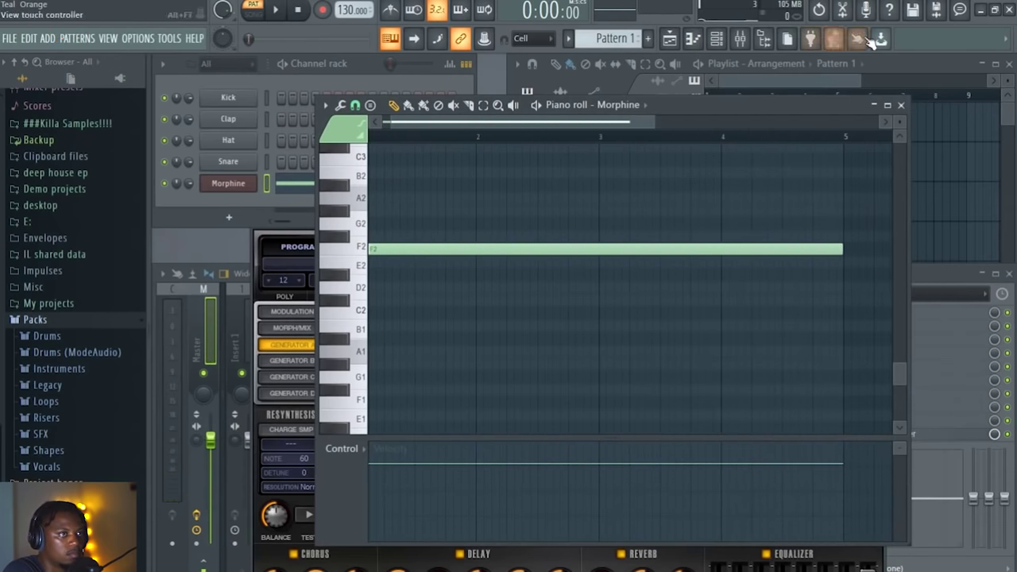
Step: Place Pattern 1 at bar 1 on playlist Track 3 and play back the Morphine note
{"action": "left_click", "coordinate": [867, 65]}
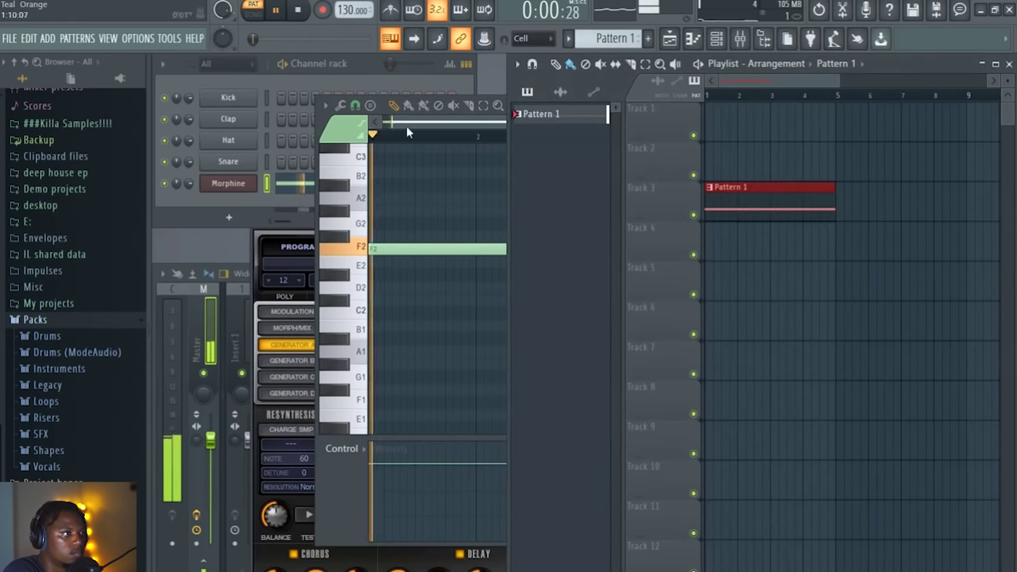
{"action": "left_click", "coordinate": [431, 130]}
{"action": "left_click", "coordinate": [362, 65]}
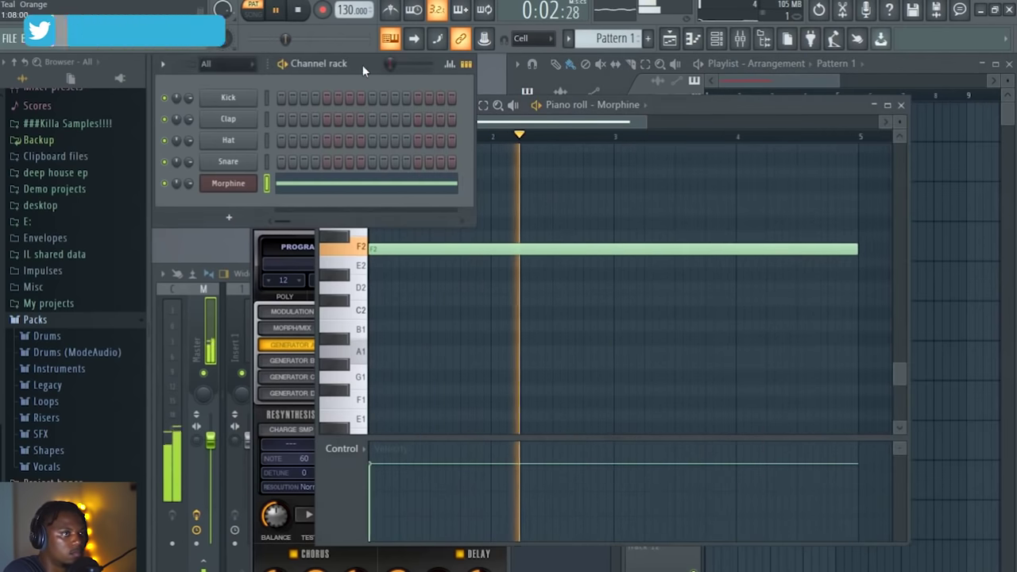
Step: Create Pattern 2 and place four copies of it across bars 1 to 4 on playlist Track 1
{"action": "left_click", "coordinate": [934, 83]}
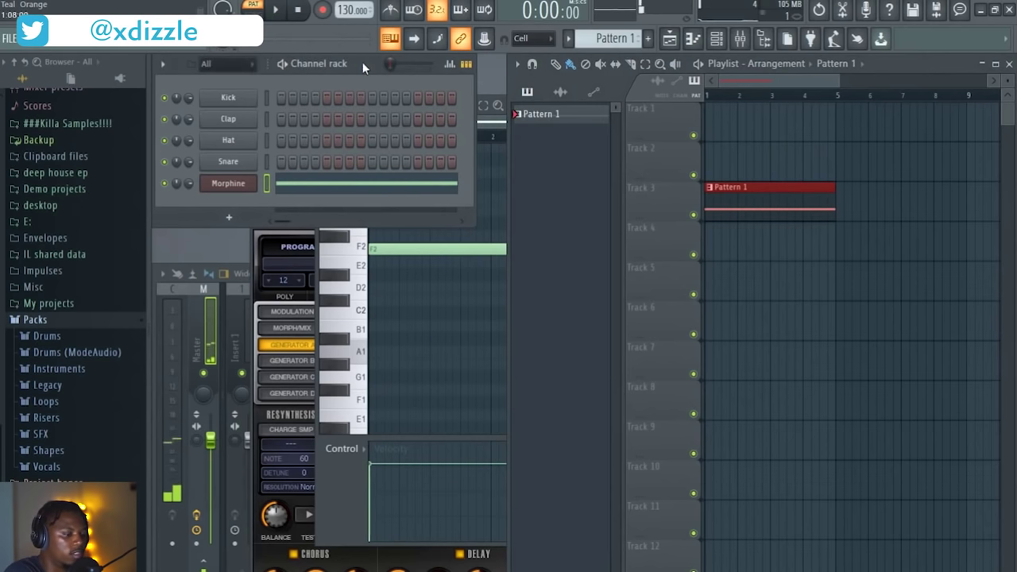
{"action": "key", "text": "F4"}
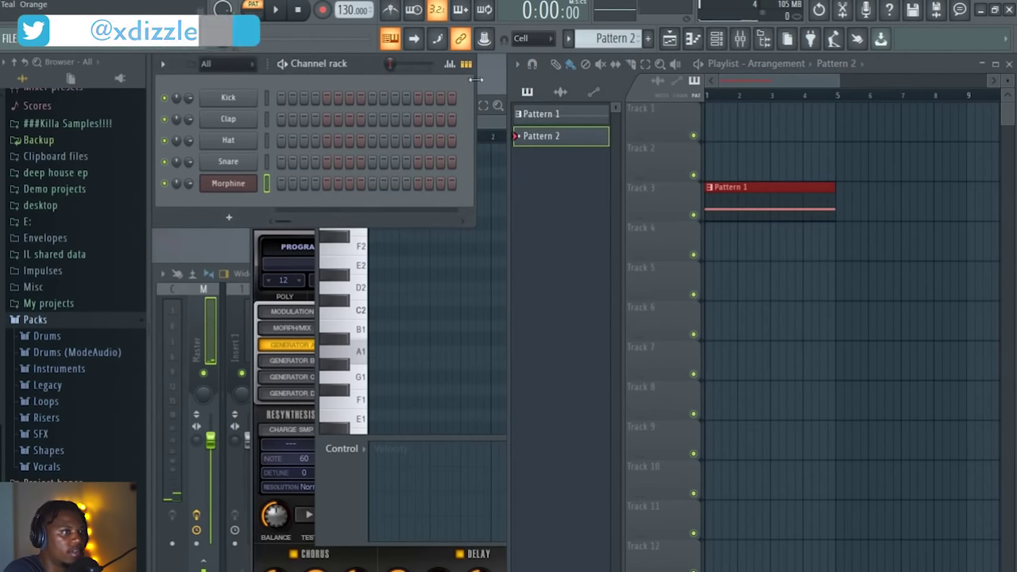
{"action": "left_click_drag", "start_coordinate": [709, 124], "coordinate": [862, 125]}
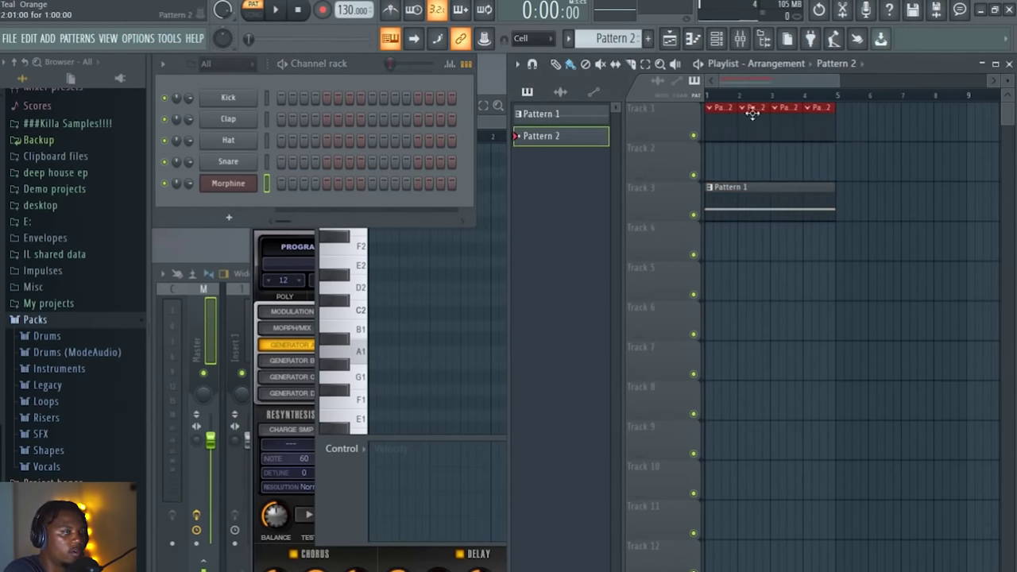
Step: Load 707 Kick from the Drums Kicks pack into the Kick channel and fill every fourth step
{"action": "left_click", "coordinate": [70, 338]}
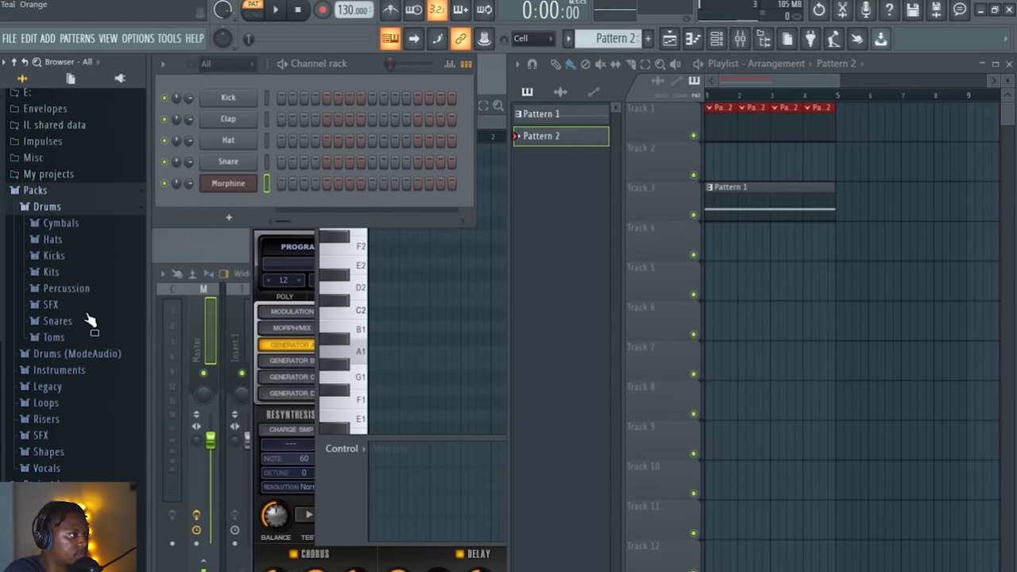
{"action": "left_click", "coordinate": [69, 266]}
{"action": "scroll", "coordinate": [67, 223], "scroll_direction": "up", "scroll_amount": 8}
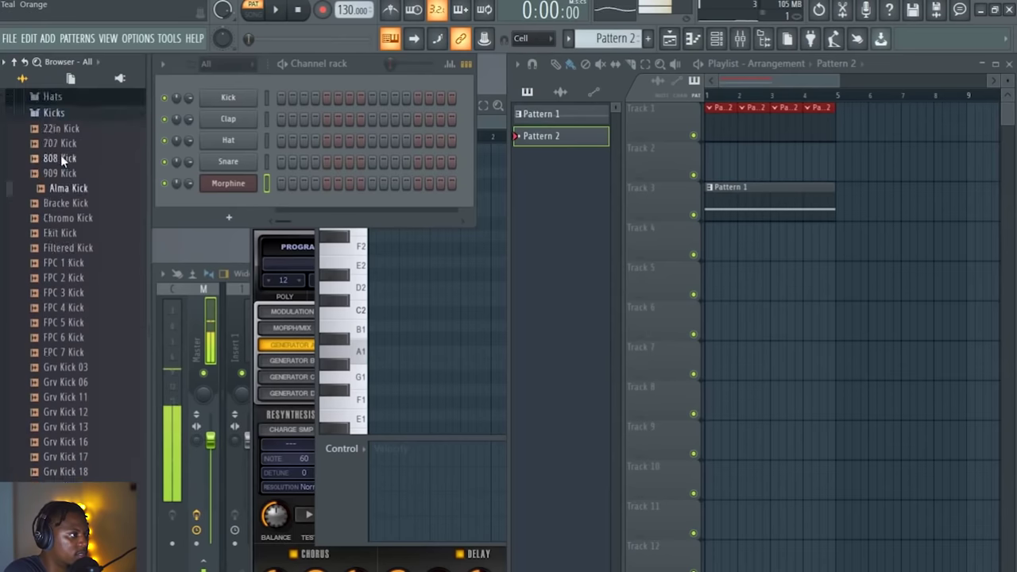
{"action": "left_click", "coordinate": [64, 389]}
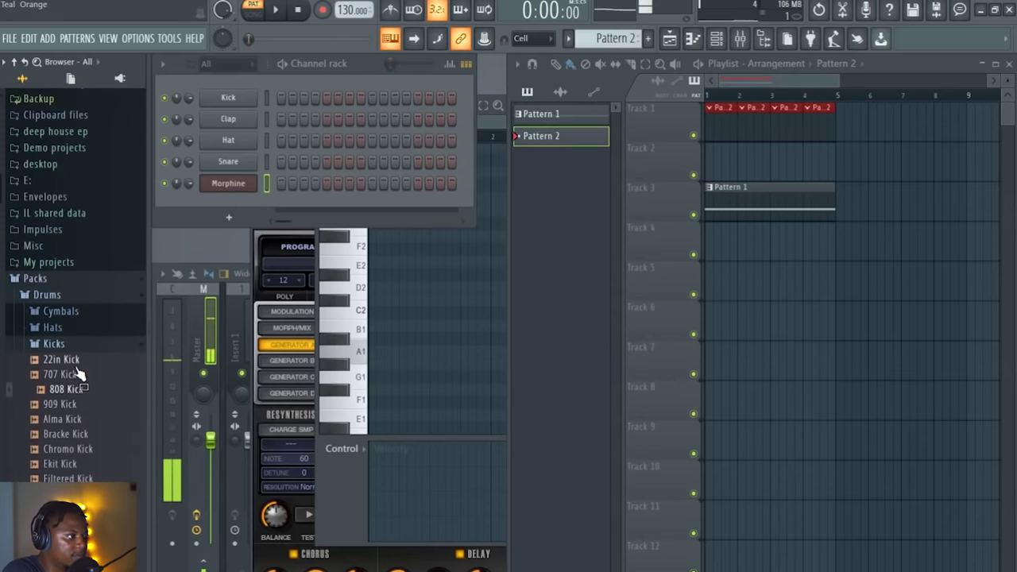
{"action": "left_click_drag", "start_coordinate": [80, 380], "coordinate": [230, 100]}
{"action": "right_click", "coordinate": [233, 102]}
{"action": "left_click", "coordinate": [459, 170]}
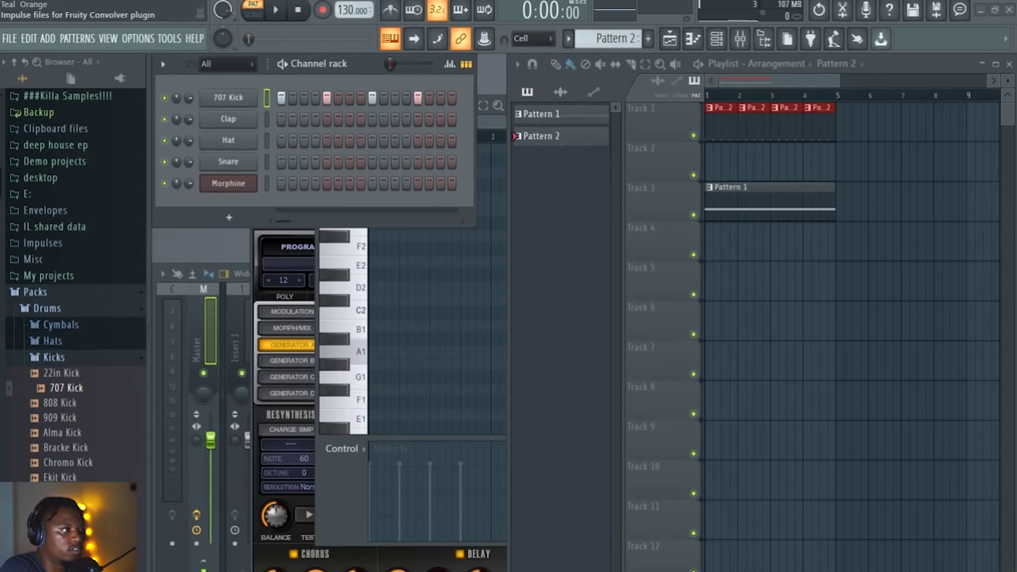
Step: Set the tempo to 117 BPM and play back the kick pattern
{"action": "key", "text": "space"}
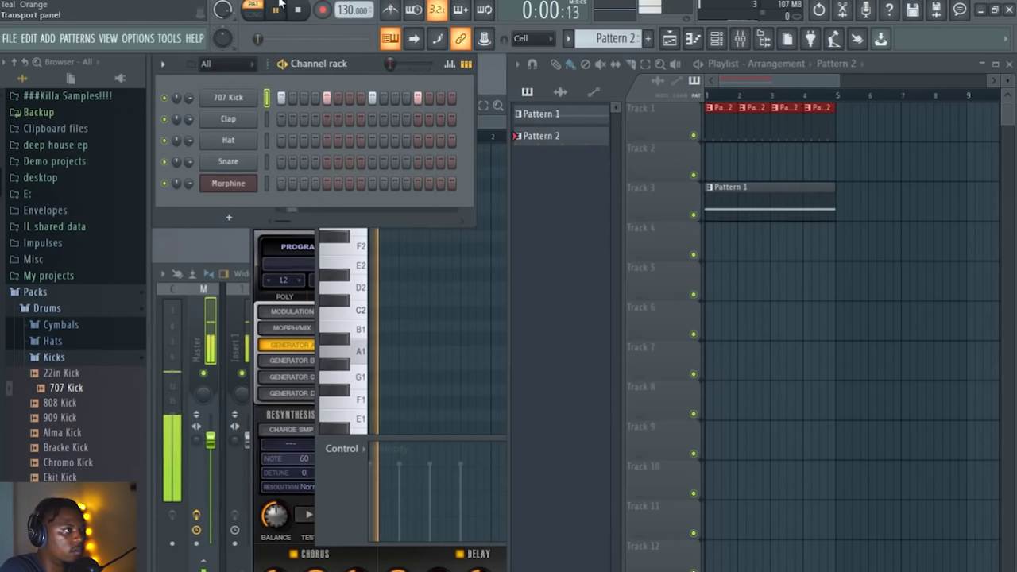
{"action": "key", "text": "space"}
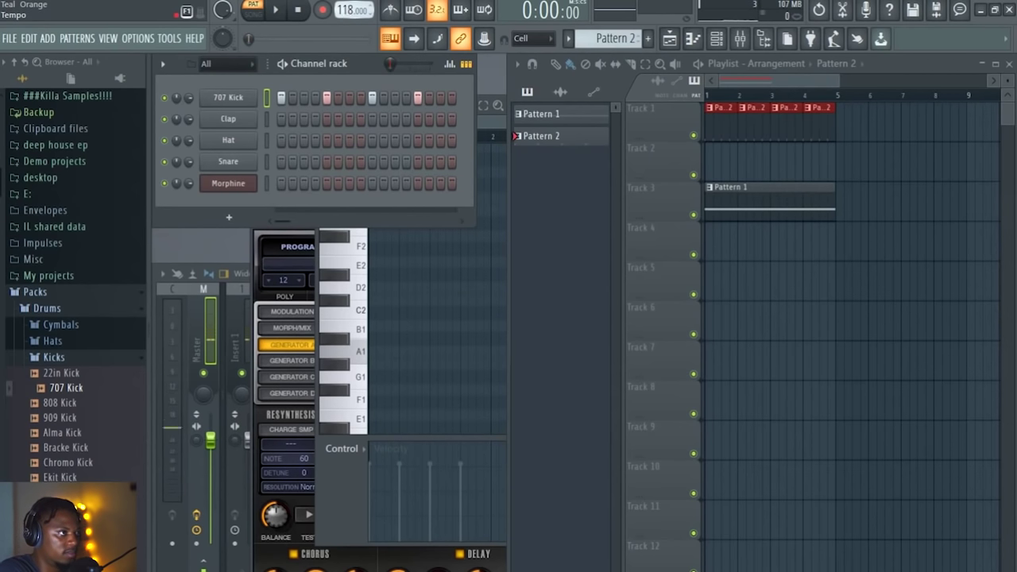
{"action": "key", "text": "space"}
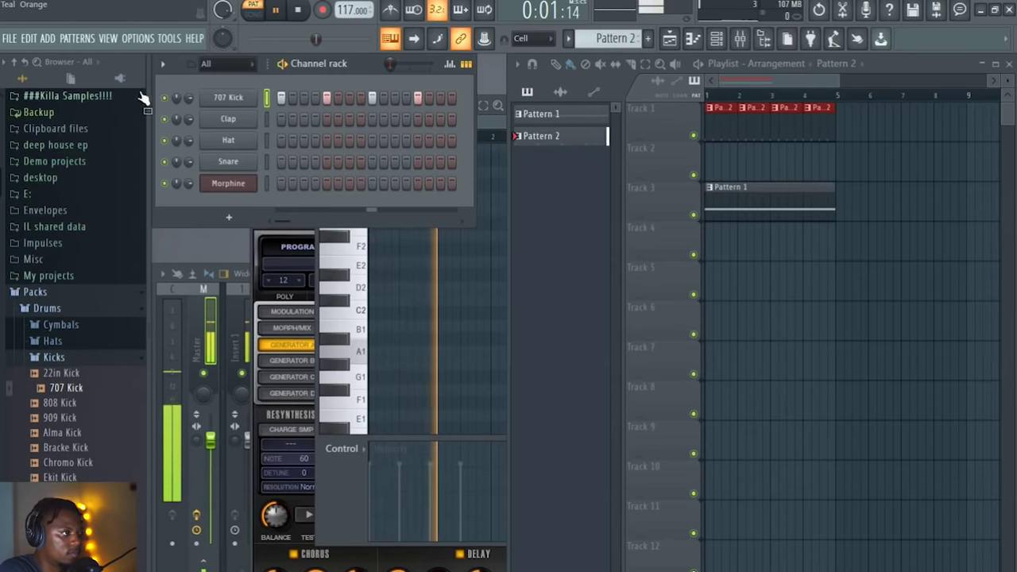
Step: Load 707 Snare from the Drums Snares pack into the Clap channel
{"action": "scroll", "coordinate": [82, 374], "scroll_direction": "down", "scroll_amount": 4}
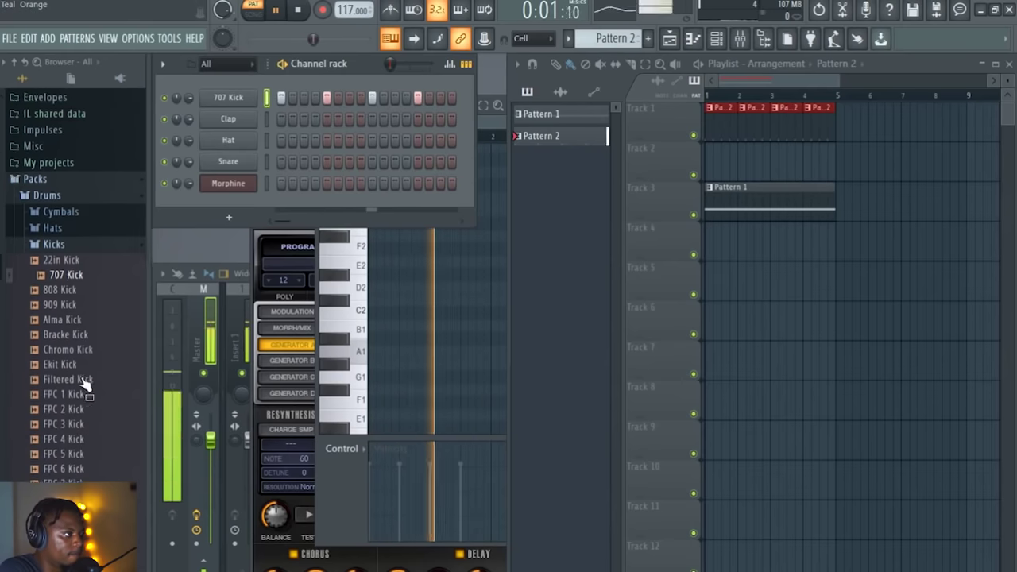
{"action": "left_click", "coordinate": [87, 179]}
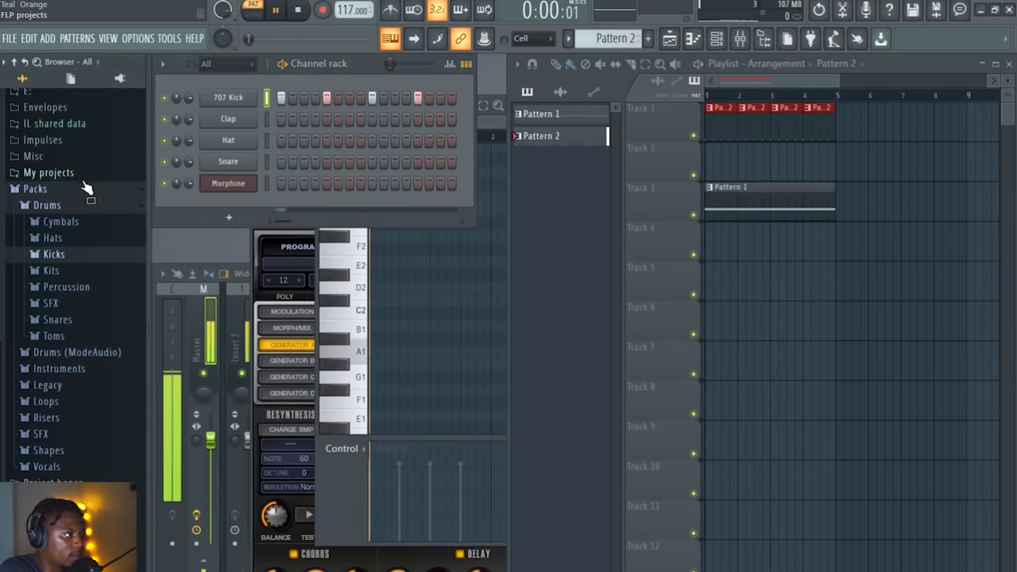
{"action": "left_click", "coordinate": [74, 320]}
{"action": "key", "text": "space"}
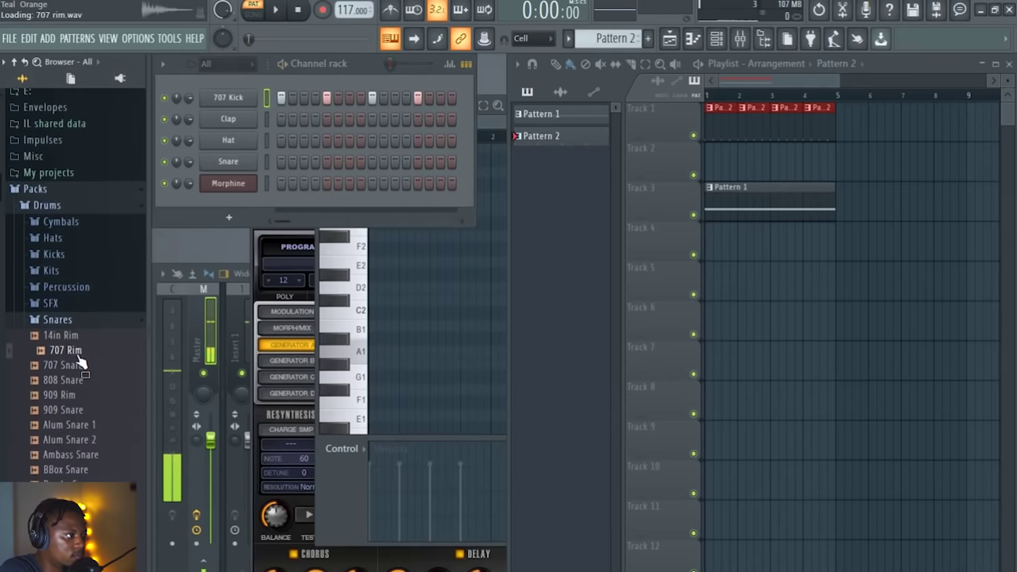
{"action": "left_click_drag", "start_coordinate": [229, 125], "coordinate": [230, 125]}
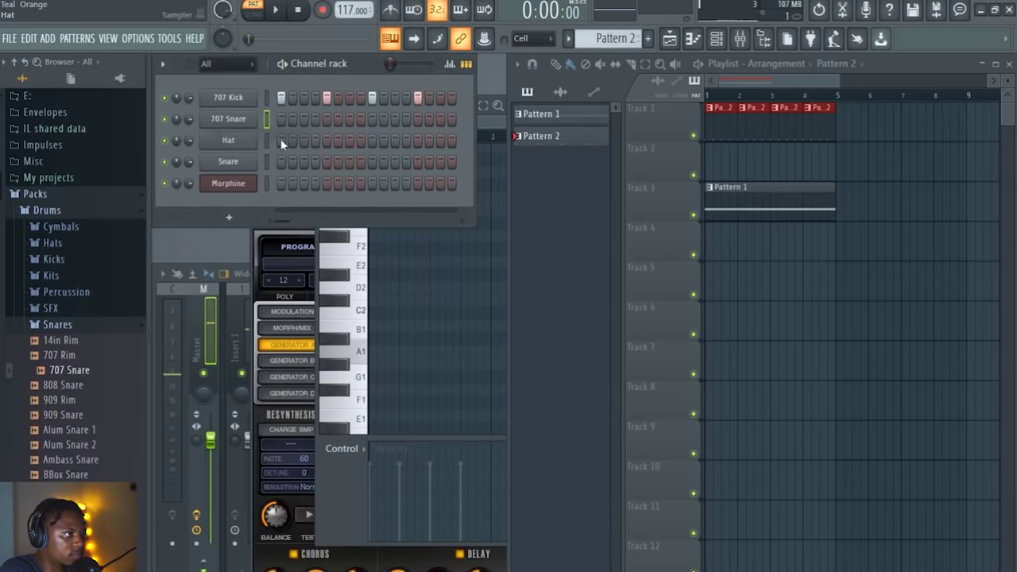
Step: Enable steps 4, 7, 12 and 15 on the 707 Snare channel
{"action": "left_click", "coordinate": [315, 119]}
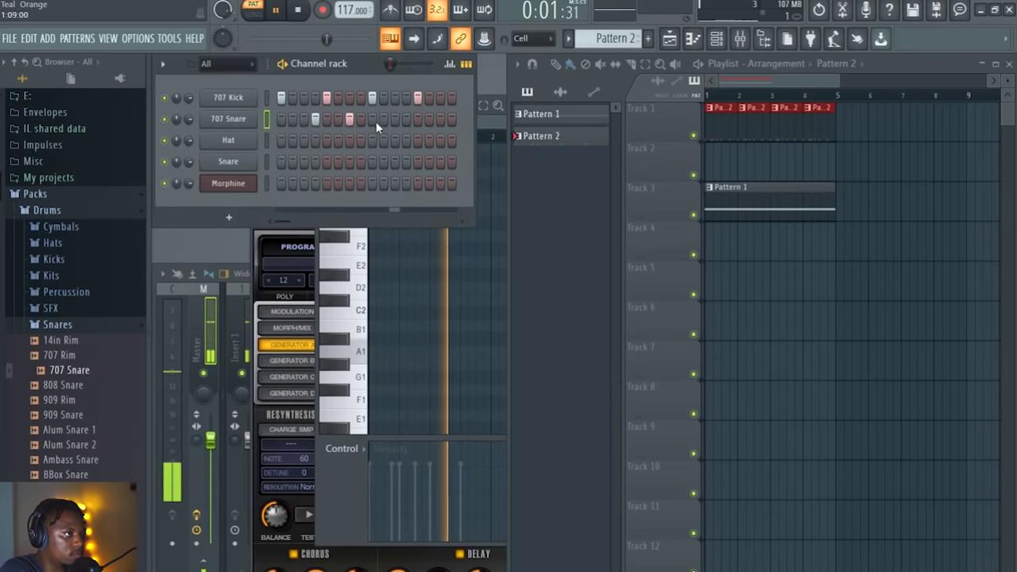
{"action": "left_click", "coordinate": [349, 119]}
{"action": "left_click", "coordinate": [406, 119]}
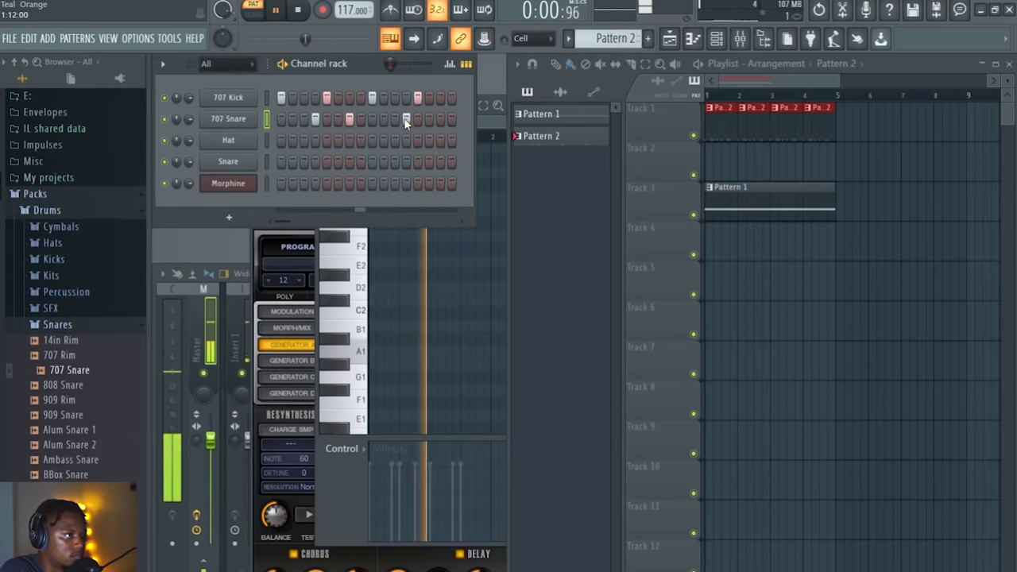
{"action": "left_click", "coordinate": [440, 120]}
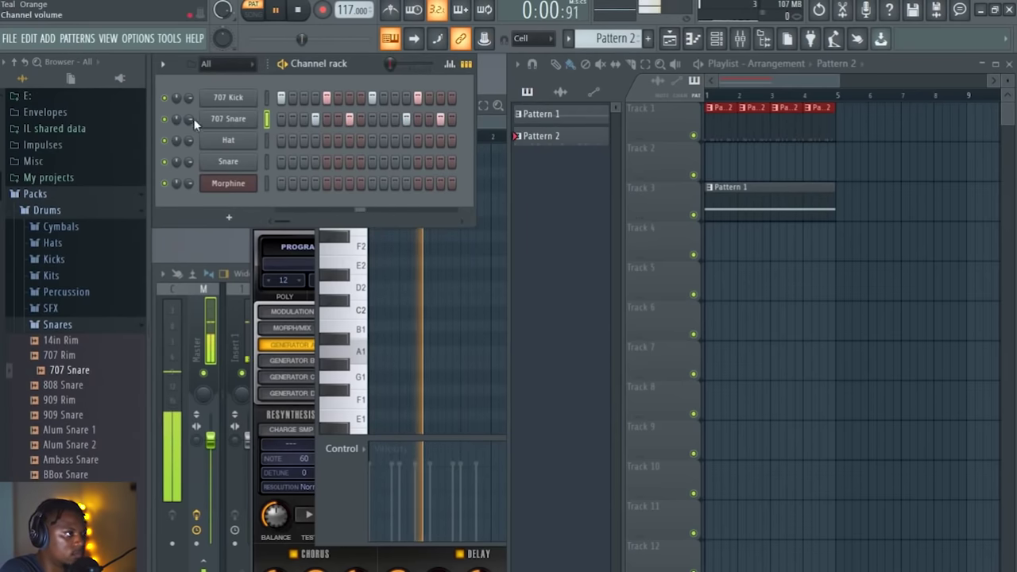
Step: Audition several snare samples and load Ambass Snare into the Hat channel
{"action": "scroll", "coordinate": [49, 306], "scroll_direction": "down", "scroll_amount": 4}
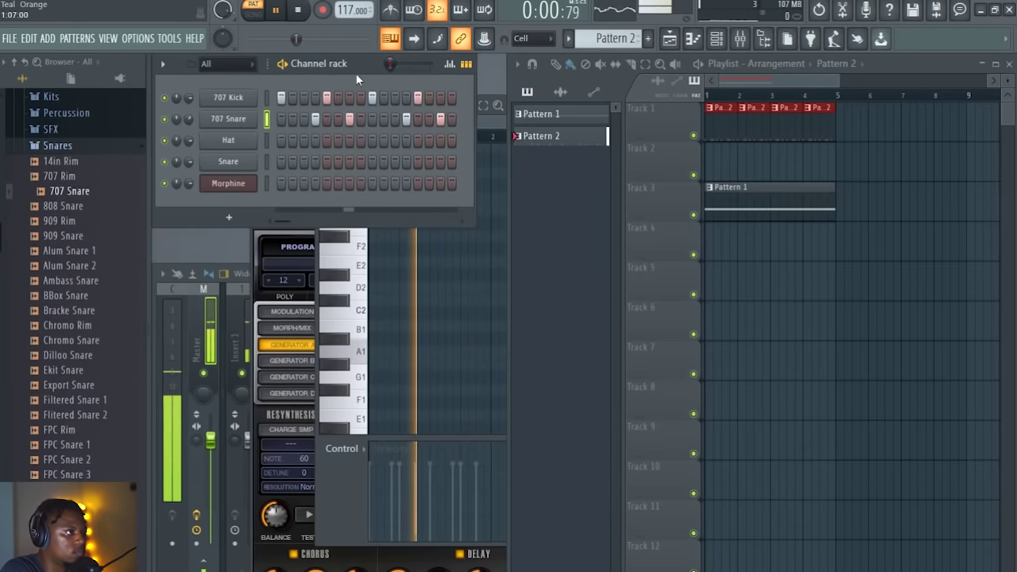
{"action": "left_click", "coordinate": [59, 236]}
{"action": "left_click", "coordinate": [69, 265]}
{"action": "left_click", "coordinate": [70, 280]}
{"action": "left_click", "coordinate": [89, 295]}
{"action": "left_click_drag", "start_coordinate": [72, 281], "coordinate": [223, 140]}
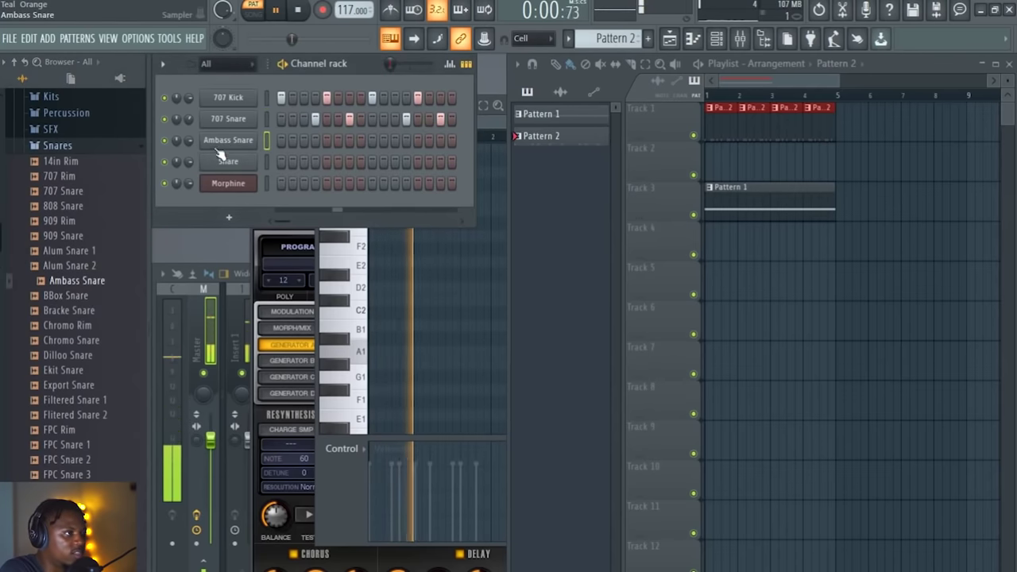
Step: Enable steps 4, 7, 11 and 15 on the Ambass Snare channel
{"action": "left_click", "coordinate": [327, 141]}
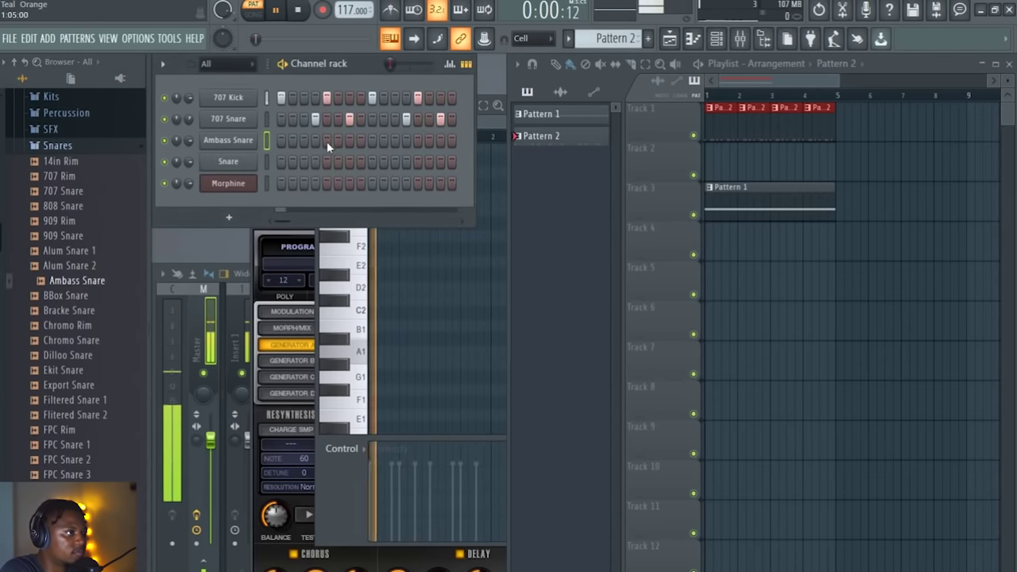
{"action": "left_click", "coordinate": [327, 141]}
{"action": "left_click", "coordinate": [316, 141]}
{"action": "left_click", "coordinate": [350, 141]}
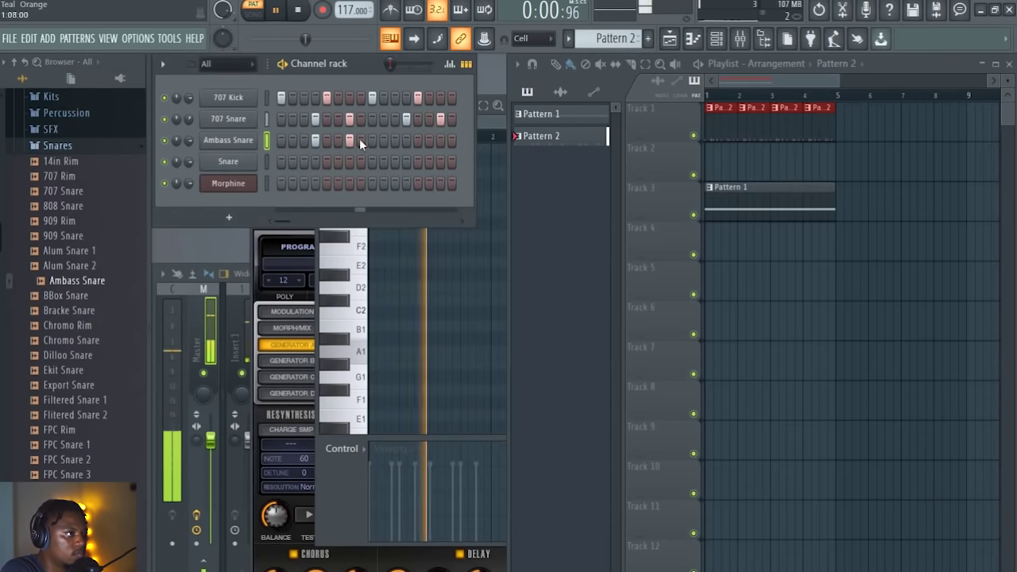
{"action": "left_click", "coordinate": [440, 140]}
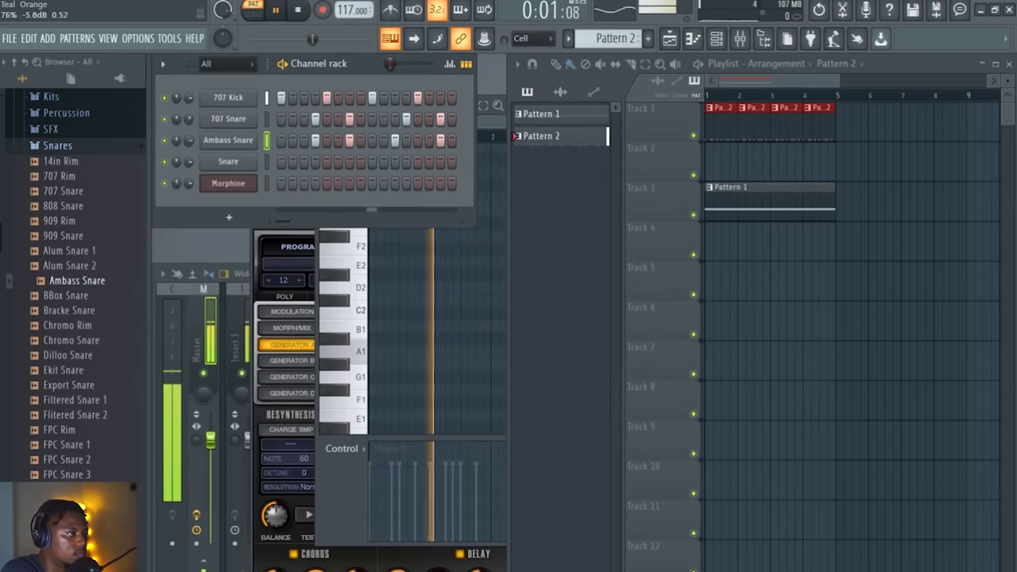
Step: Audition BBox Snare and Bracke Snare, and load Chromo Rim into the Snare channel
{"action": "left_click", "coordinate": [101, 295]}
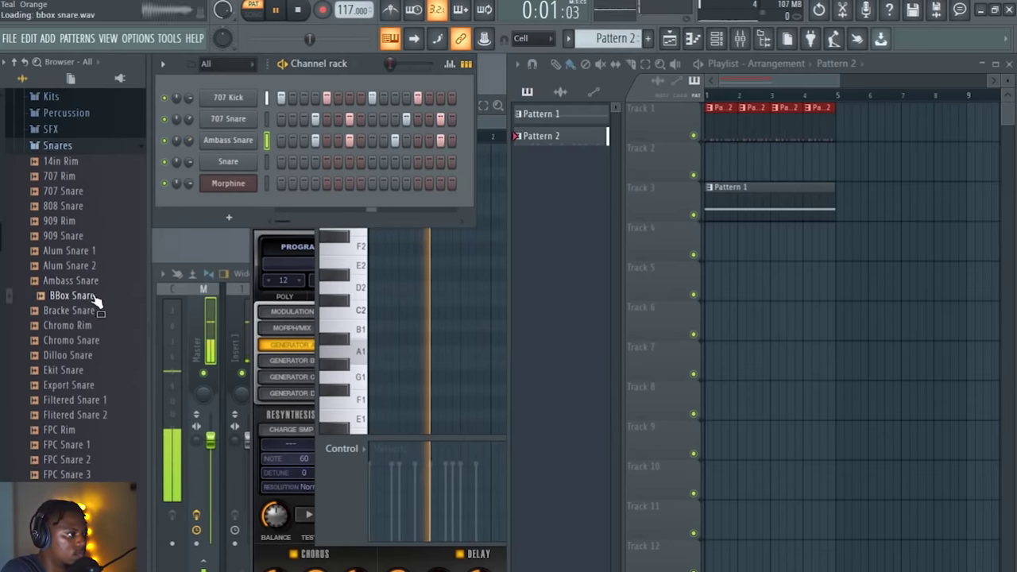
{"action": "left_click", "coordinate": [96, 310]}
{"action": "left_click_drag", "start_coordinate": [98, 329], "coordinate": [231, 161]}
Step: Program hits on steps 1, 4, 7, 11 and 14 of the Chromo Rim channel
{"action": "key", "text": "space"}
{"action": "left_click", "coordinate": [314, 162]}
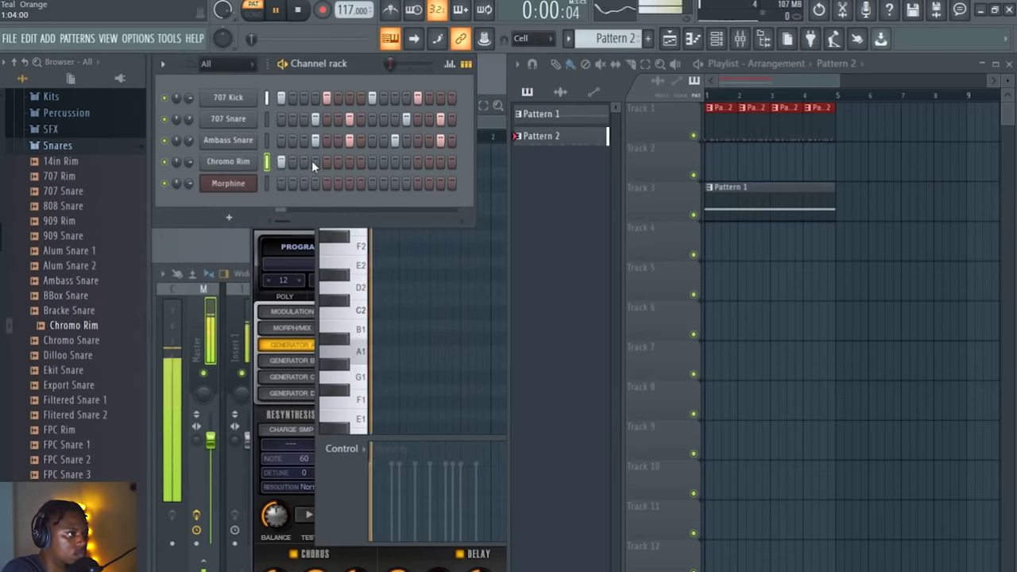
{"action": "left_click", "coordinate": [349, 162]}
{"action": "left_click", "coordinate": [395, 162]}
{"action": "left_click", "coordinate": [417, 162]}
{"action": "left_click", "coordinate": [419, 161]}
{"action": "left_click", "coordinate": [429, 162]}
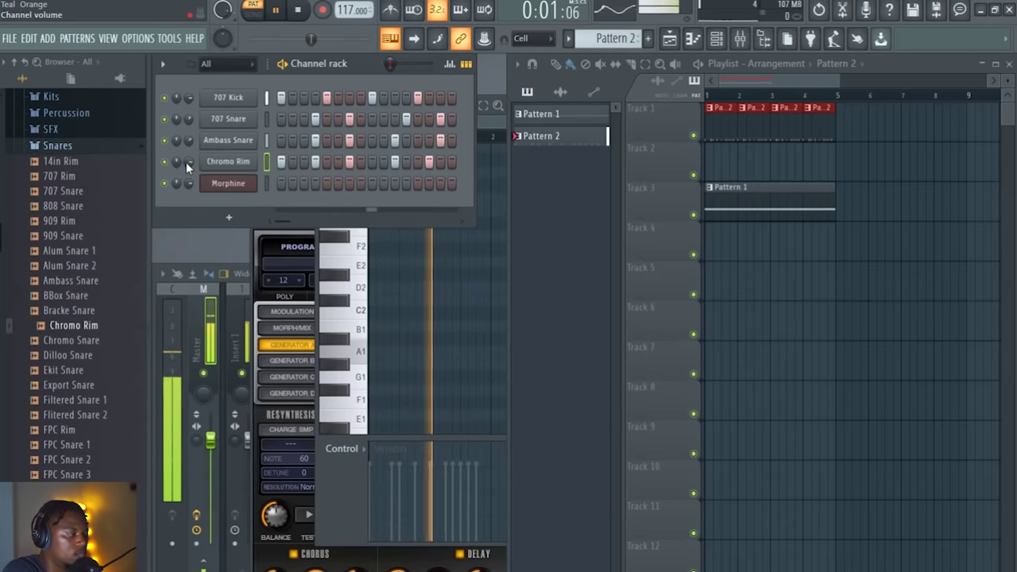
Step: Add 808 Clav from the Drums Percussion pack as a new channel below Morphine
{"action": "left_click", "coordinate": [57, 147]}
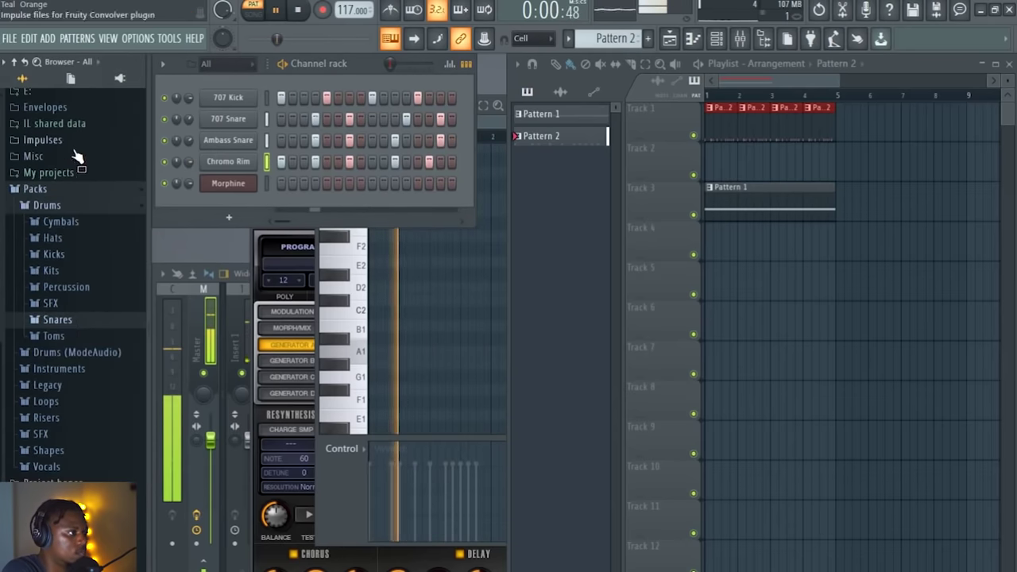
{"action": "left_click", "coordinate": [67, 286]}
{"action": "left_click_drag", "start_coordinate": [66, 332], "coordinate": [284, 208]}
Step: Enable steps 7 and 15 on the 808 Clav channel
{"action": "key", "text": "space"}
{"action": "key", "text": "space"}
{"action": "left_click", "coordinate": [349, 204]}
{"action": "left_click", "coordinate": [441, 204]}
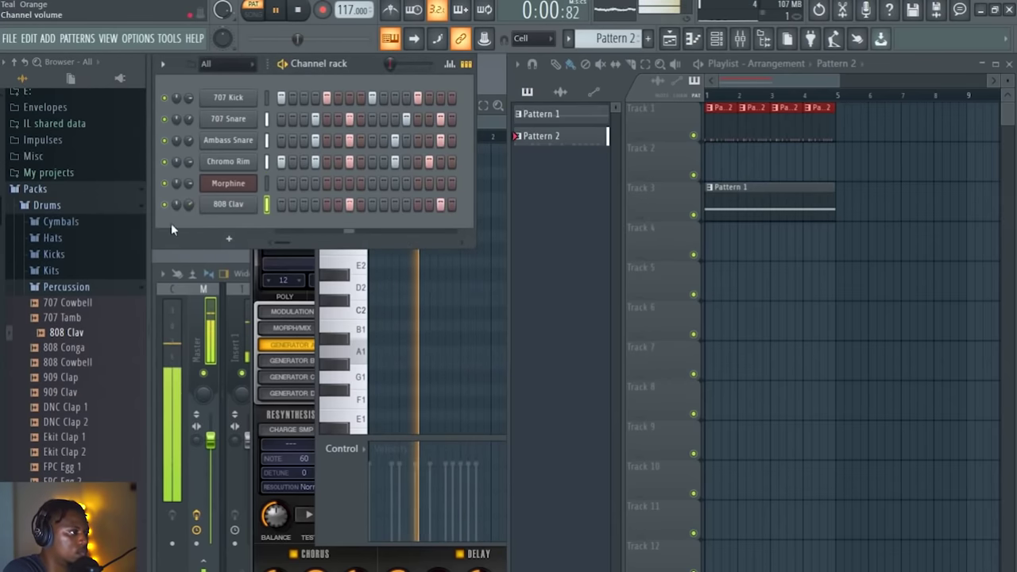
Step: Audition more percussion samples and add FPC Egg 1 as a new channel below 808 Clav
{"action": "scroll", "coordinate": [89, 409], "scroll_direction": "down", "scroll_amount": 4}
{"action": "left_click", "coordinate": [81, 259]}
{"action": "left_click", "coordinate": [80, 288]}
{"action": "left_click", "coordinate": [85, 317]}
{"action": "left_click_drag", "start_coordinate": [75, 289], "coordinate": [304, 227]}
Step: Enable steps 3, 7, 11 and 16 on the FPC Egg 1 channel
{"action": "left_click", "coordinate": [303, 226]}
{"action": "left_click", "coordinate": [350, 225]}
{"action": "left_click", "coordinate": [395, 227]}
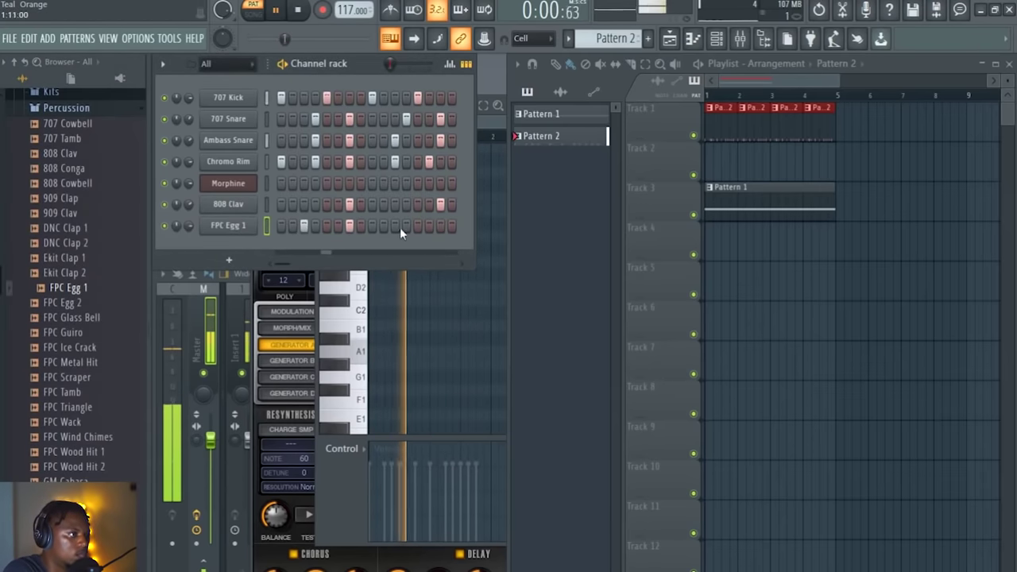
{"action": "left_click", "coordinate": [447, 227]}
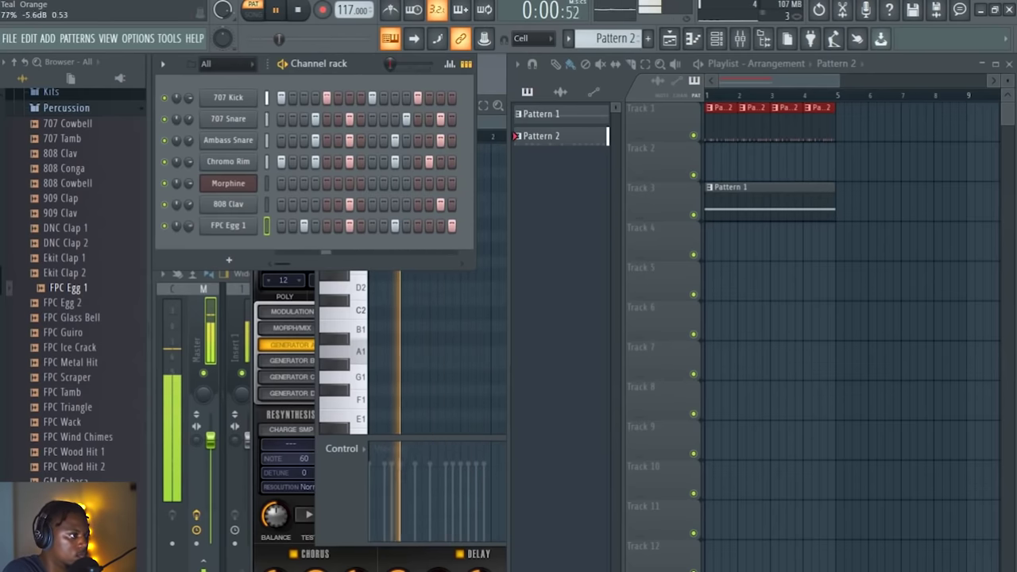
Step: Add the FPC Egg 2 percussion sample as a new channel below FPC Egg 1
{"action": "left_click", "coordinate": [80, 305]}
{"action": "left_click_drag", "start_coordinate": [91, 316], "coordinate": [247, 244]}
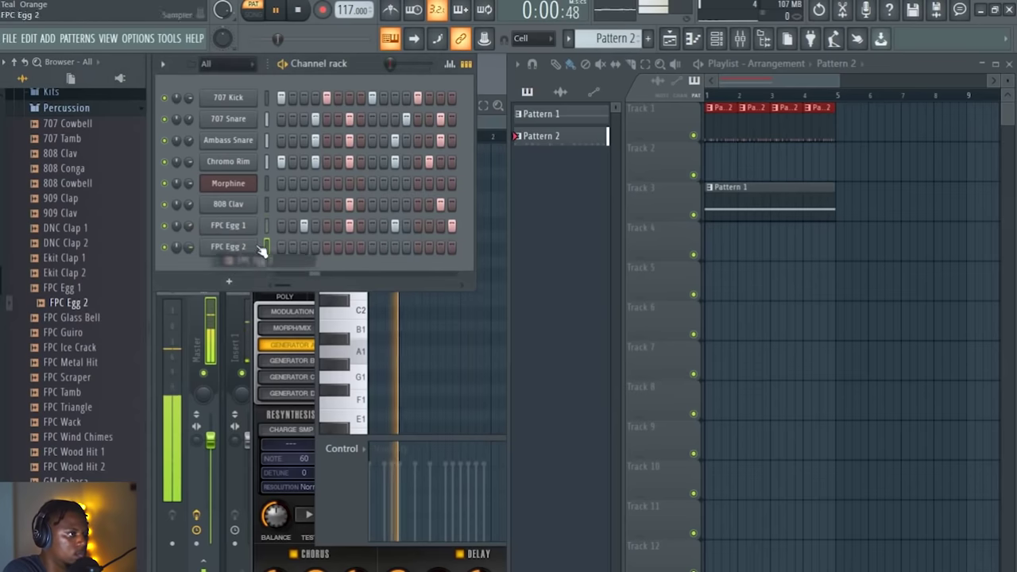
Step: Enable steps 5 and 13 on the FPC Egg 2 channel
{"action": "left_click", "coordinate": [327, 247]}
{"action": "left_click", "coordinate": [395, 247]}
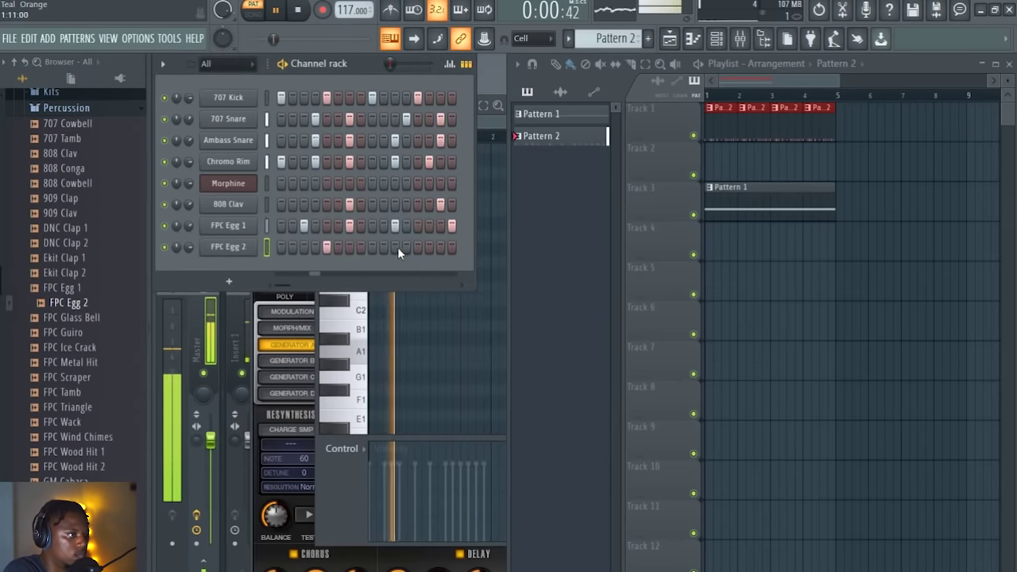
{"action": "left_click", "coordinate": [418, 247]}
{"action": "left_click", "coordinate": [395, 247]}
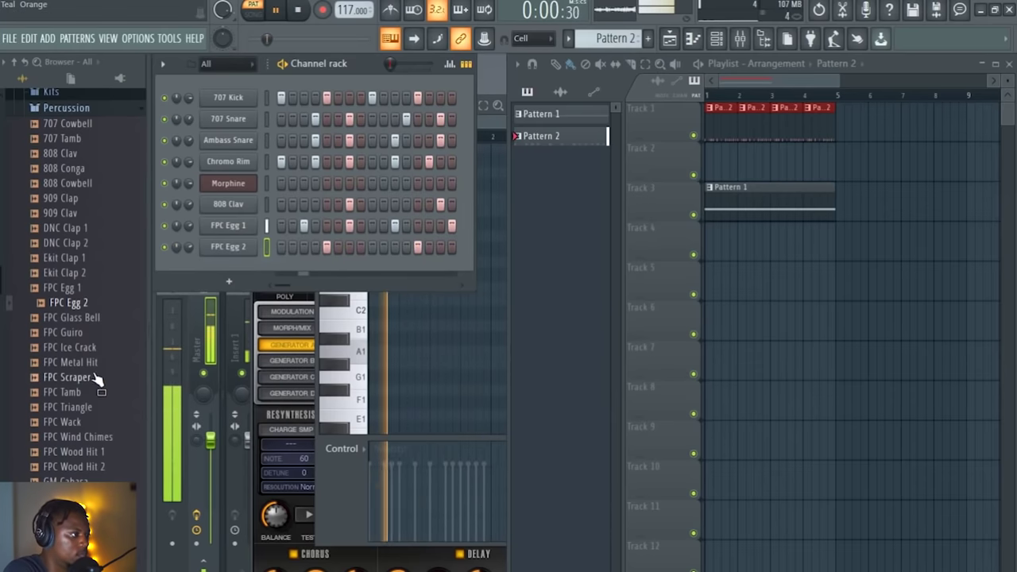
Step: Add GM Cabasa as a new channel with every fourth step filled, and pan the FPC Egg 2 channel slightly left
{"action": "scroll", "coordinate": [104, 309], "scroll_direction": "down", "scroll_amount": 4}
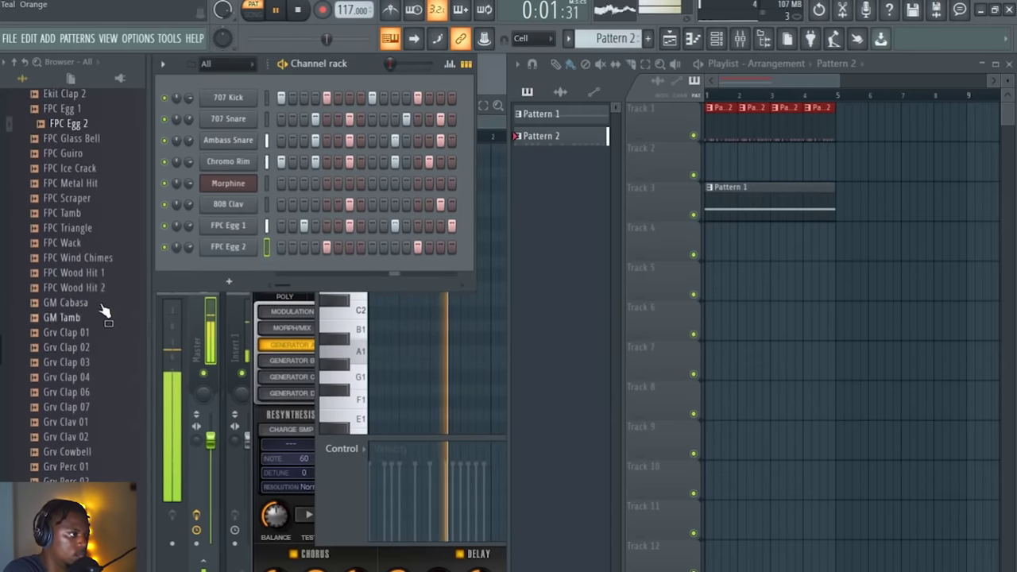
{"action": "left_click_drag", "start_coordinate": [238, 270], "coordinate": [238, 270]}
{"action": "right_click", "coordinate": [218, 269]}
{"action": "left_click", "coordinate": [429, 317]}
{"action": "key", "text": "space"}
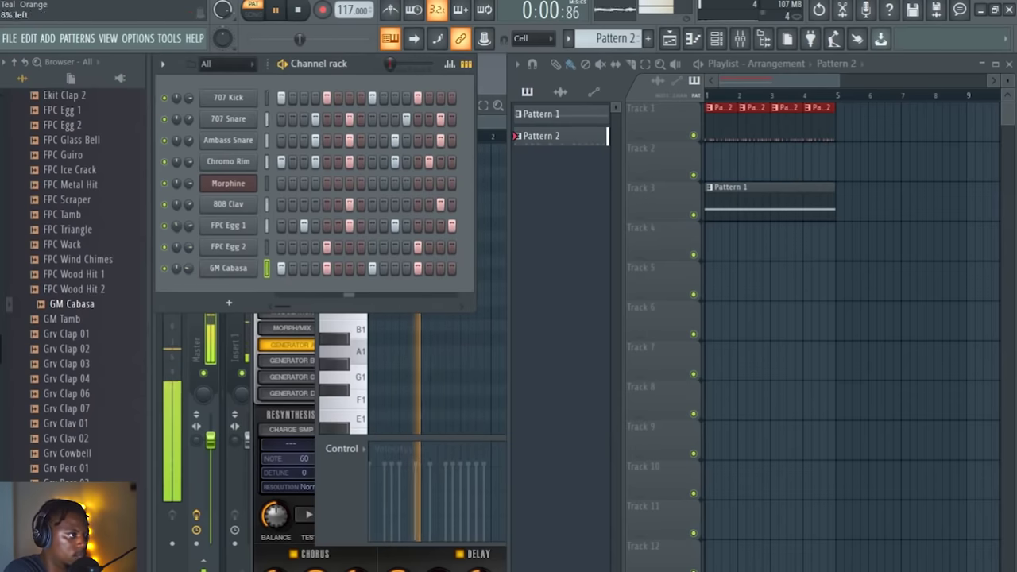
{"action": "left_click_drag", "start_coordinate": [177, 247], "coordinate": [185, 257]}
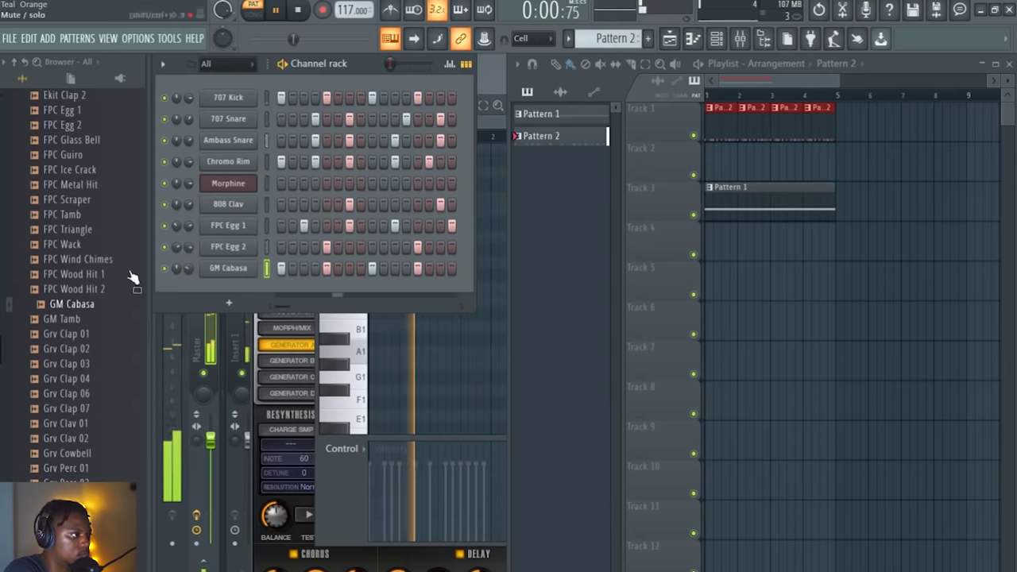
Step: Add the Grv Clap 06 sample as a new channel below GM Cabasa and enable its steps 11 and 13
{"action": "scroll", "coordinate": [86, 310], "scroll_direction": "down", "scroll_amount": 2}
{"action": "left_click", "coordinate": [86, 307]}
{"action": "left_click_drag", "start_coordinate": [79, 290], "coordinate": [226, 287]}
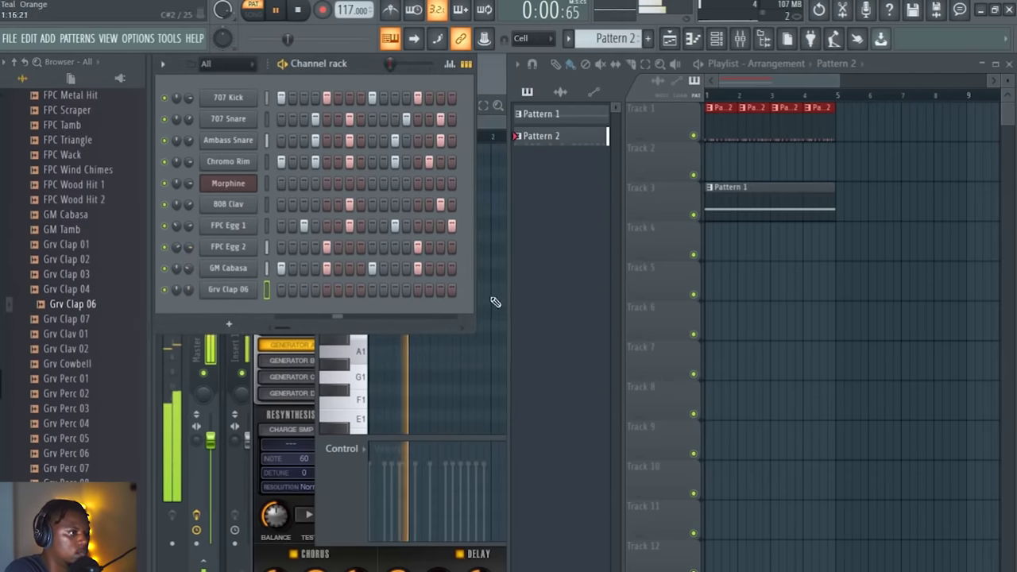
{"action": "left_click", "coordinate": [395, 290]}
{"action": "left_click", "coordinate": [417, 290]}
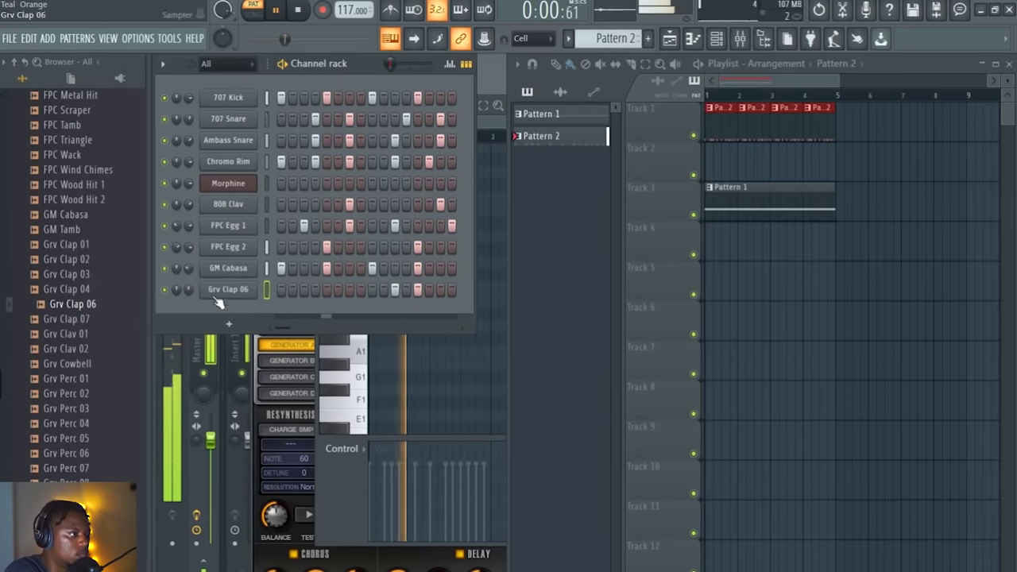
Step: Audition more Grv samples, then add Grv Perc 06 below Grv Clap 06 with steps 7 and 12 enabled
{"action": "left_click", "coordinate": [70, 318]}
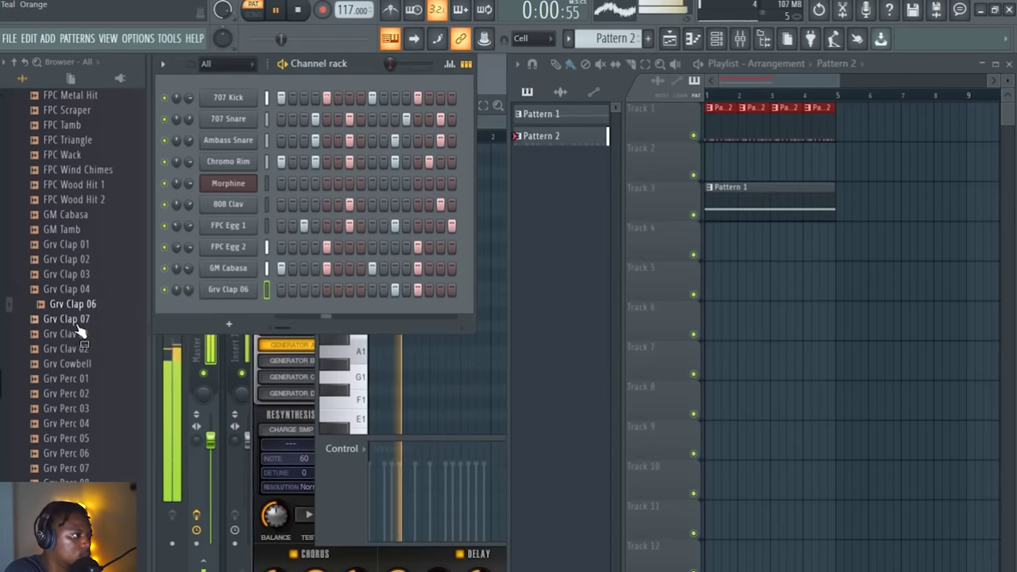
{"action": "left_click", "coordinate": [87, 348]}
{"action": "scroll", "coordinate": [95, 341], "scroll_direction": "down", "scroll_amount": 2}
{"action": "left_click", "coordinate": [95, 323]}
{"action": "scroll", "coordinate": [96, 326], "scroll_direction": "down", "scroll_amount": 2}
{"action": "left_click", "coordinate": [86, 305]}
{"action": "left_click", "coordinate": [88, 289]}
{"action": "left_click", "coordinate": [92, 278]}
{"action": "left_click_drag", "start_coordinate": [94, 280], "coordinate": [238, 313]}
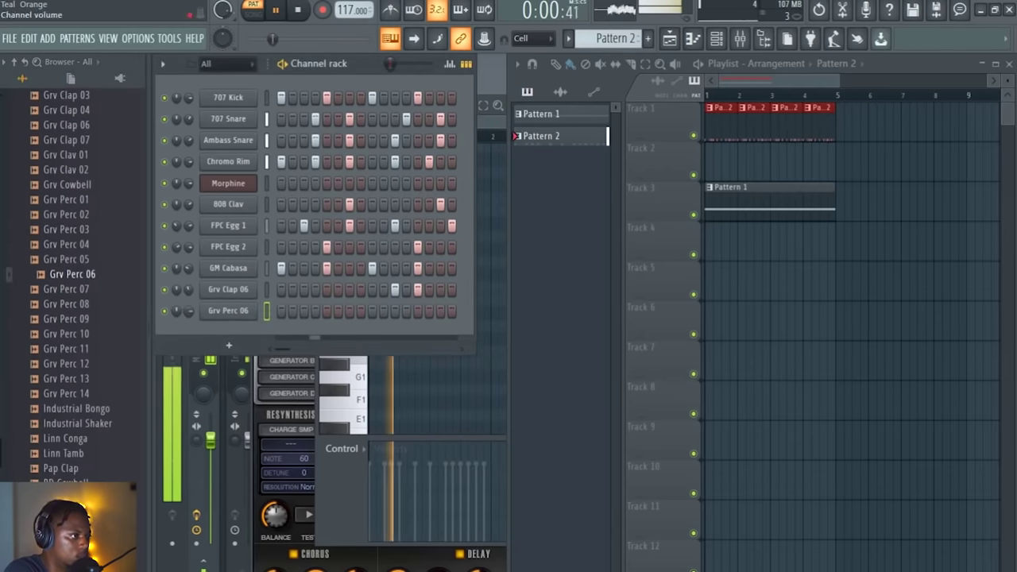
{"action": "left_click", "coordinate": [405, 310]}
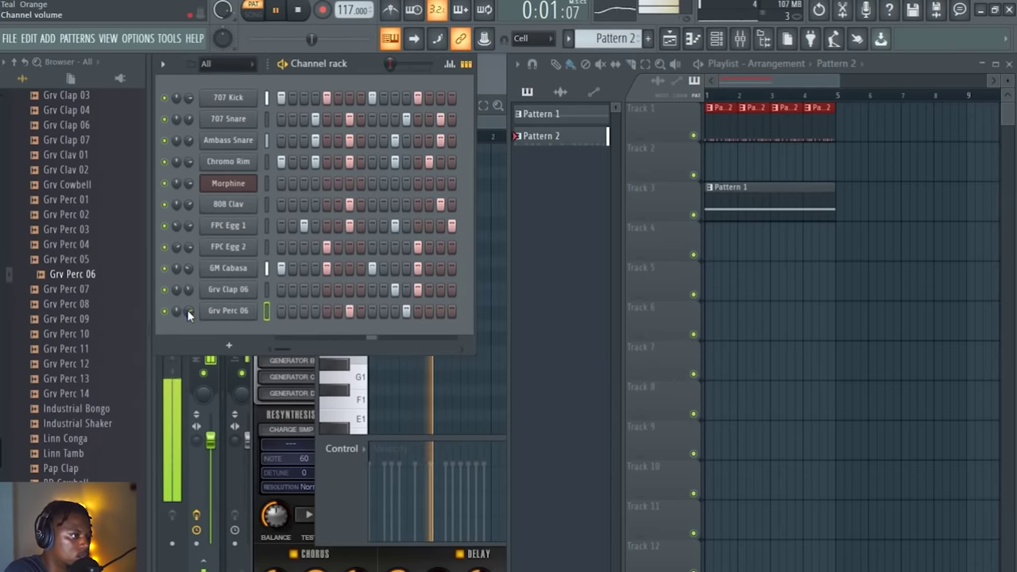
Step: Audition the Grv Perc 09 sample, then play the arrangement in song mode
{"action": "left_click", "coordinate": [70, 318]}
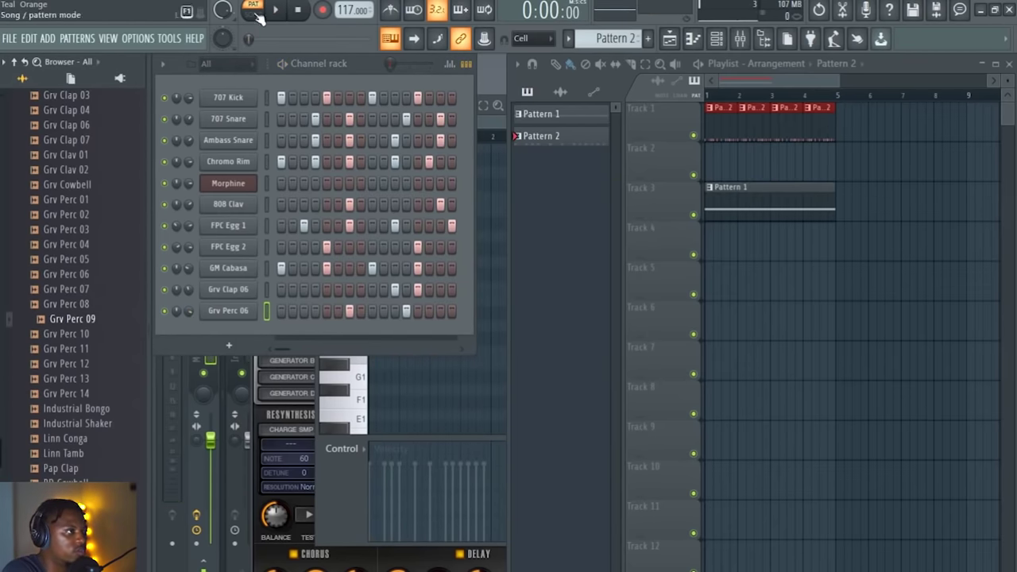
{"action": "left_click", "coordinate": [253, 10]}
{"action": "key", "text": "space"}
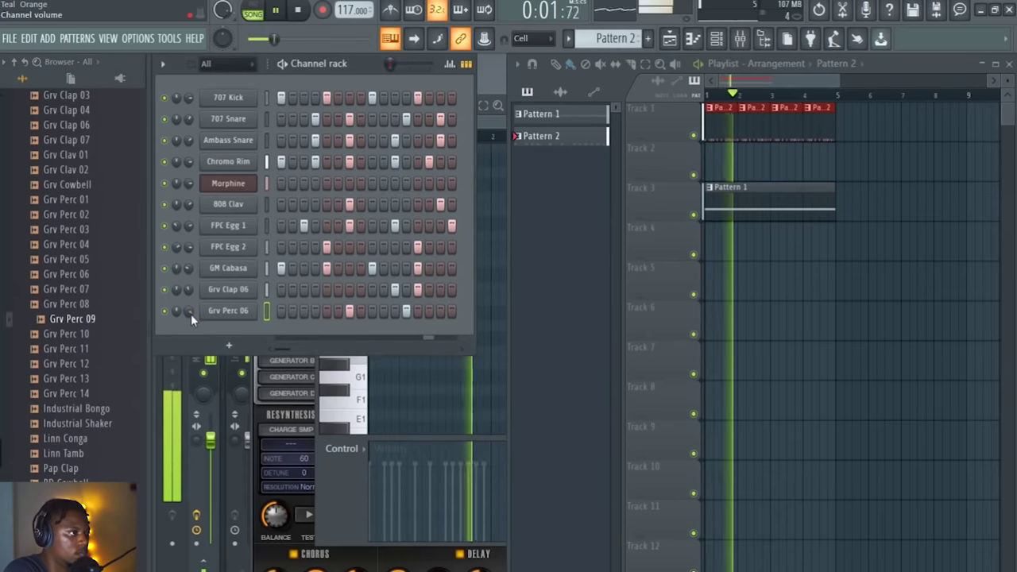
Step: Add the Grv Perc 13 sample as a new channel below Grv Perc 06 and enable its steps 7 and 15
{"action": "scroll", "coordinate": [95, 318], "scroll_direction": "down", "scroll_amount": 2}
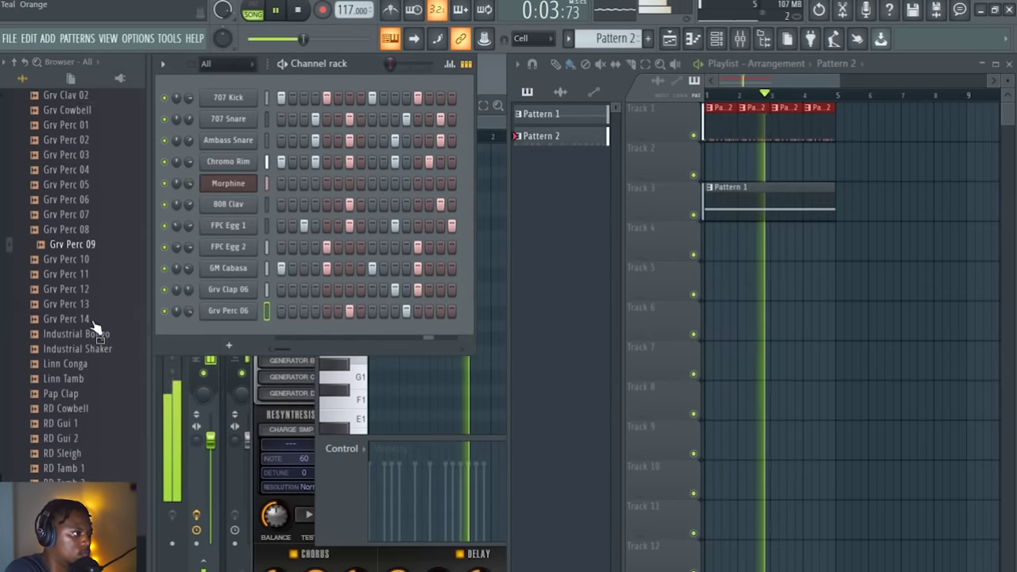
{"action": "left_click", "coordinate": [88, 290]}
{"action": "left_click_drag", "start_coordinate": [92, 293], "coordinate": [236, 329]}
{"action": "left_click", "coordinate": [440, 332]}
{"action": "left_click", "coordinate": [349, 332]}
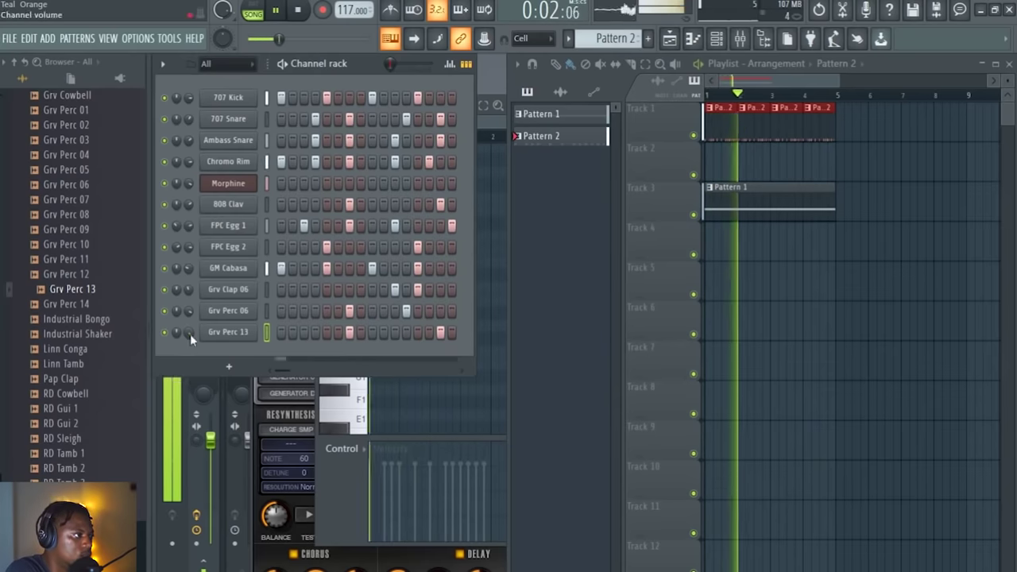
Step: Add the Grv Perc 14 sample as a new channel below Grv Perc 13 and enable its steps 3 and 11
{"action": "left_click", "coordinate": [86, 307]}
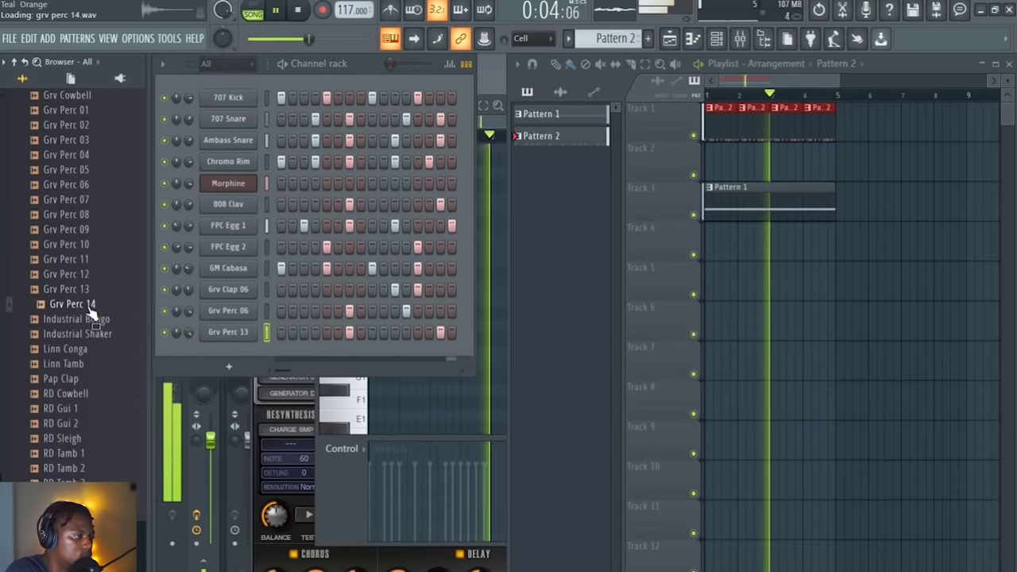
{"action": "left_click_drag", "start_coordinate": [88, 310], "coordinate": [239, 350]}
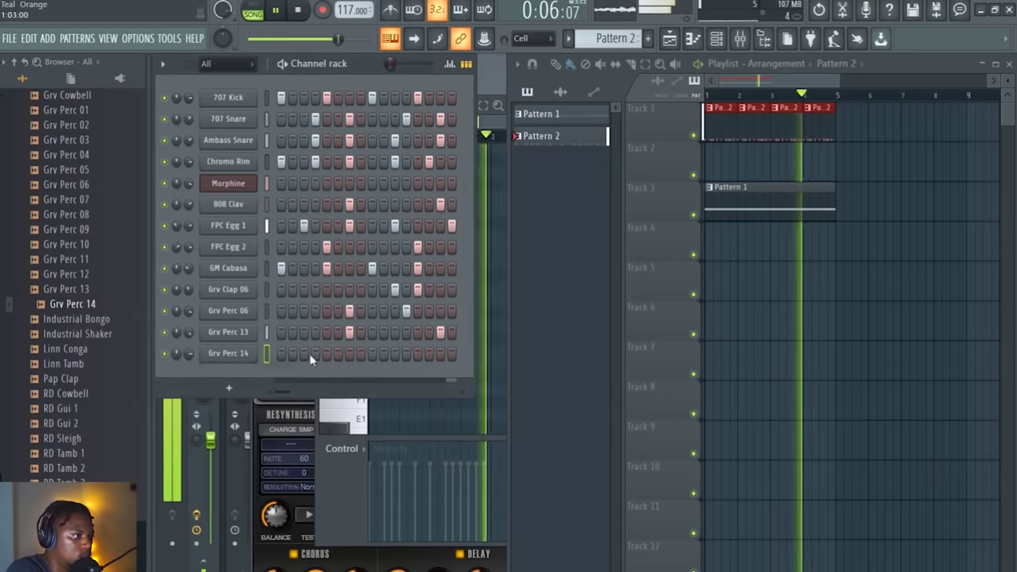
{"action": "left_click", "coordinate": [303, 354]}
{"action": "left_click", "coordinate": [394, 353]}
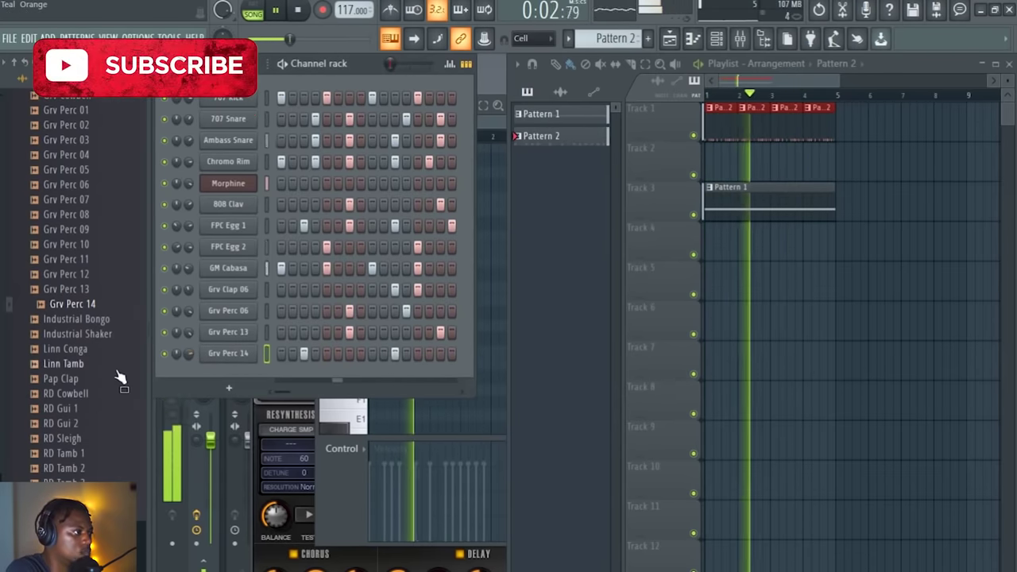
Step: Look through the remaining percussion samples and collapse the Percussion folder in the drum pack
{"action": "left_click", "coordinate": [84, 379]}
{"action": "scroll", "coordinate": [84, 379], "scroll_direction": "up", "scroll_amount": 8}
{"action": "scroll", "coordinate": [84, 379], "scroll_direction": "up", "scroll_amount": 15}
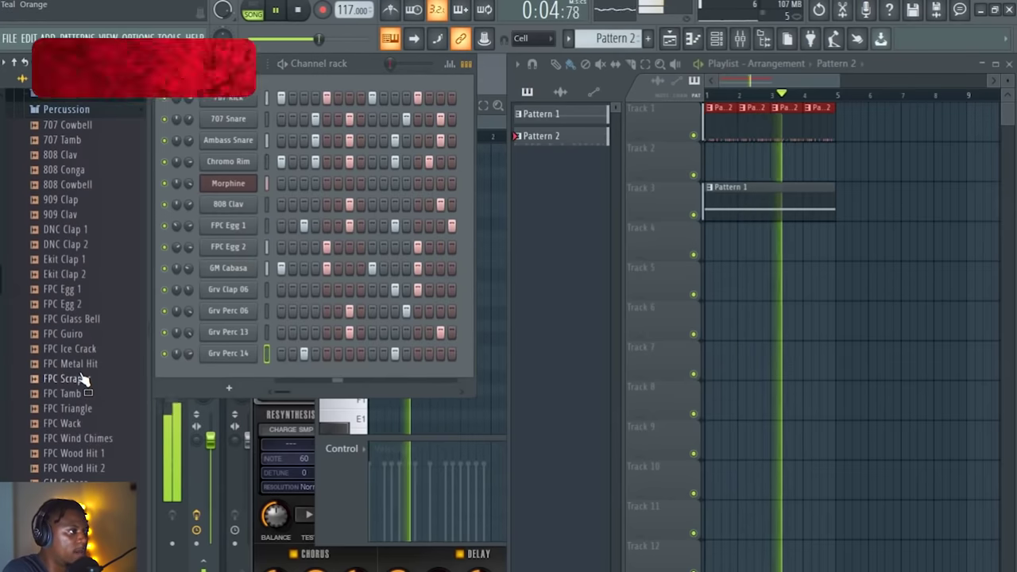
{"action": "scroll", "coordinate": [97, 355], "scroll_direction": "up", "scroll_amount": 5}
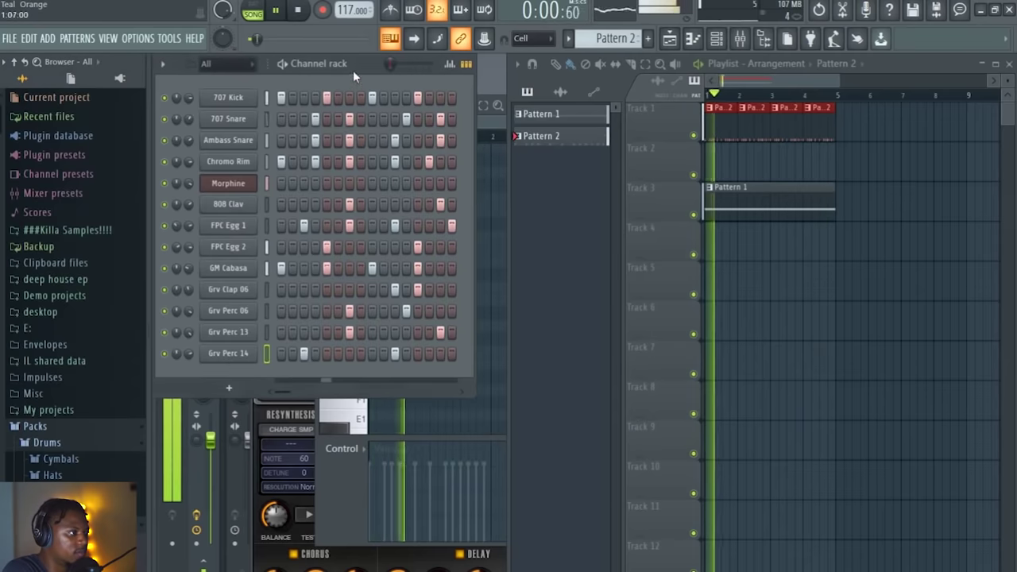
{"action": "scroll", "coordinate": [107, 292], "scroll_direction": "down", "scroll_amount": 5}
{"action": "left_click", "coordinate": [65, 345]}
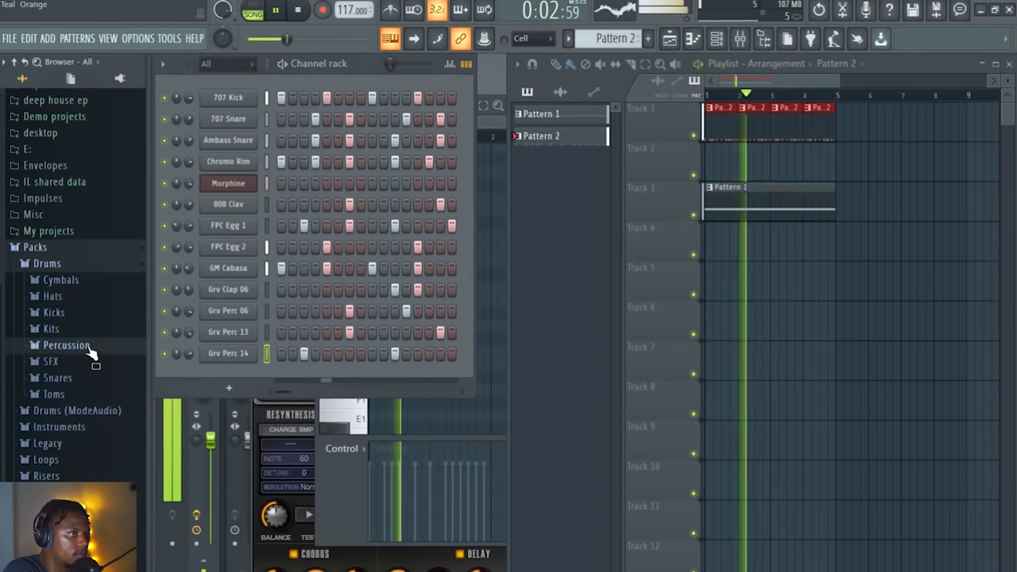
{"action": "scroll", "coordinate": [72, 317], "scroll_direction": "down", "scroll_amount": 2}
{"action": "scroll", "coordinate": [745, 113], "scroll_direction": "up", "scroll_amount": 2}
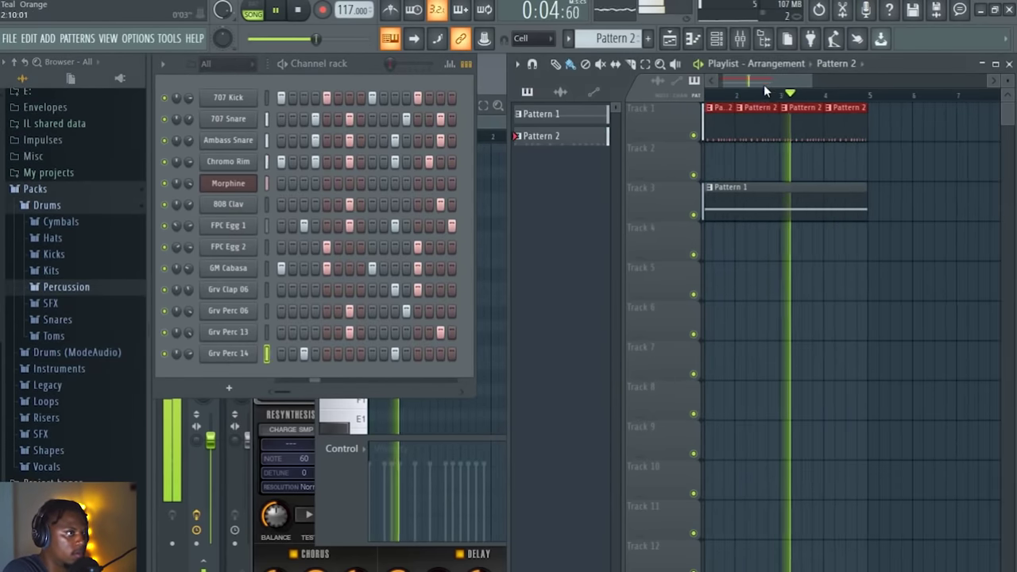
{"action": "key", "text": "space"}
{"action": "key", "text": "F4"}
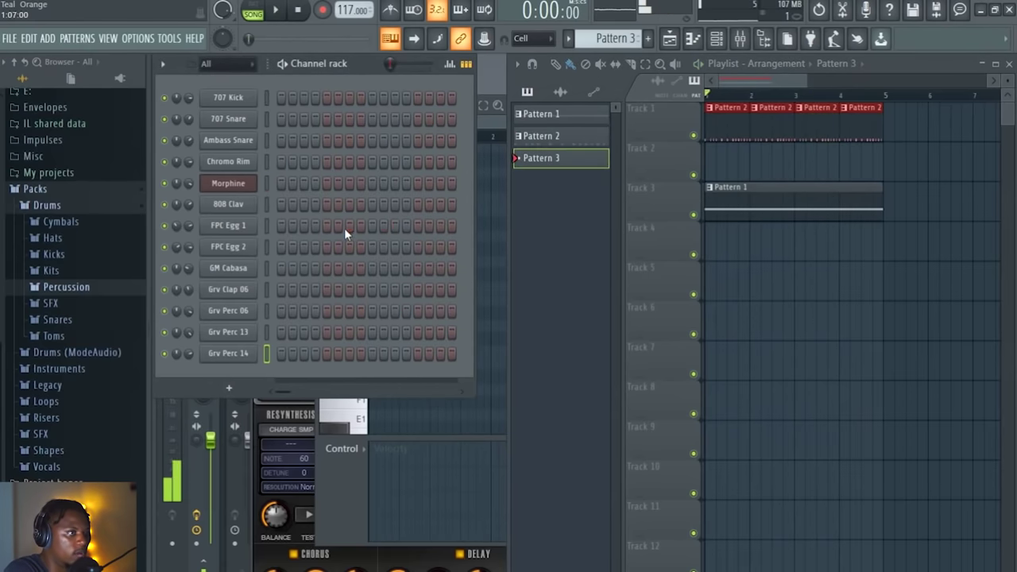
{"action": "double_click", "coordinate": [726, 121]}
{"action": "left_click", "coordinate": [367, 73]}
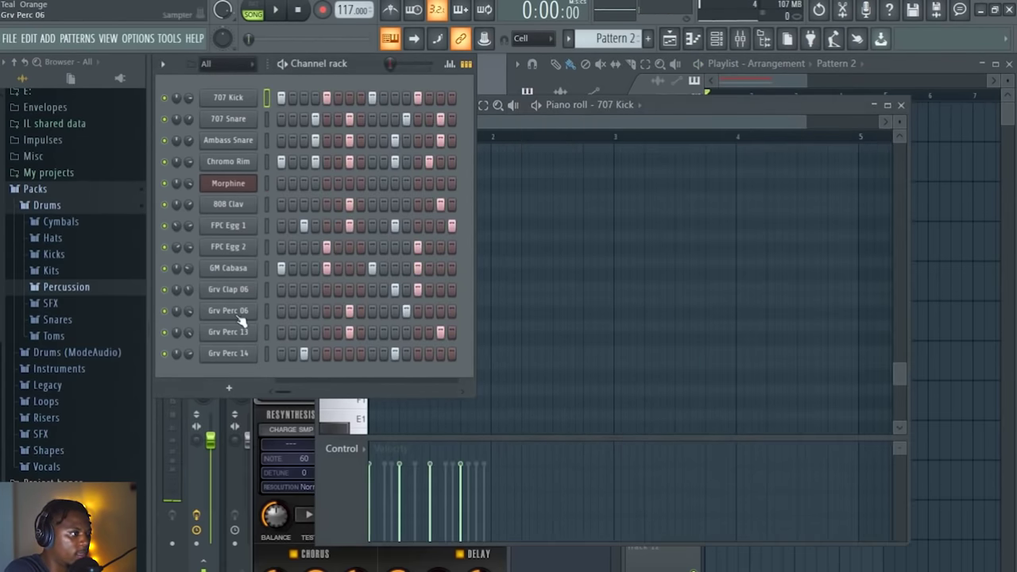
Step: Add a Purity channel to Pattern 2, load its GM Normal Tenor Sax preset and open its piano roll
{"action": "left_click", "coordinate": [228, 387]}
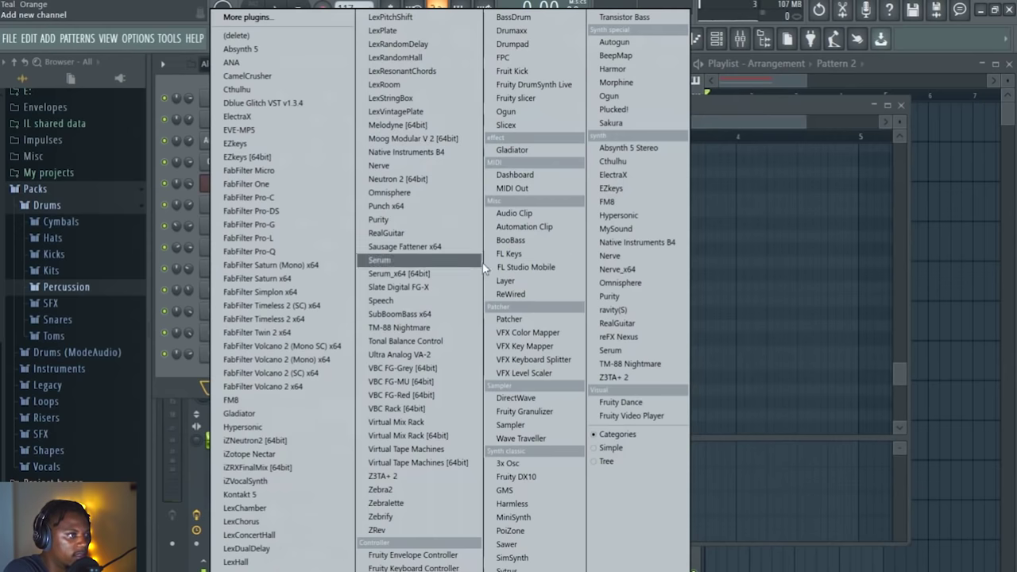
{"action": "left_click", "coordinate": [407, 227]}
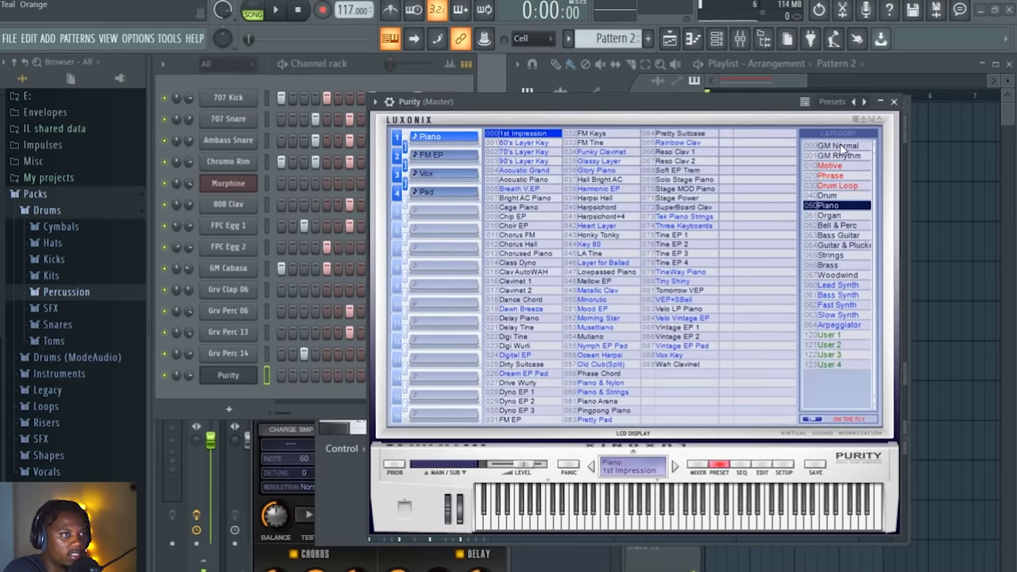
{"action": "left_click", "coordinate": [839, 146]}
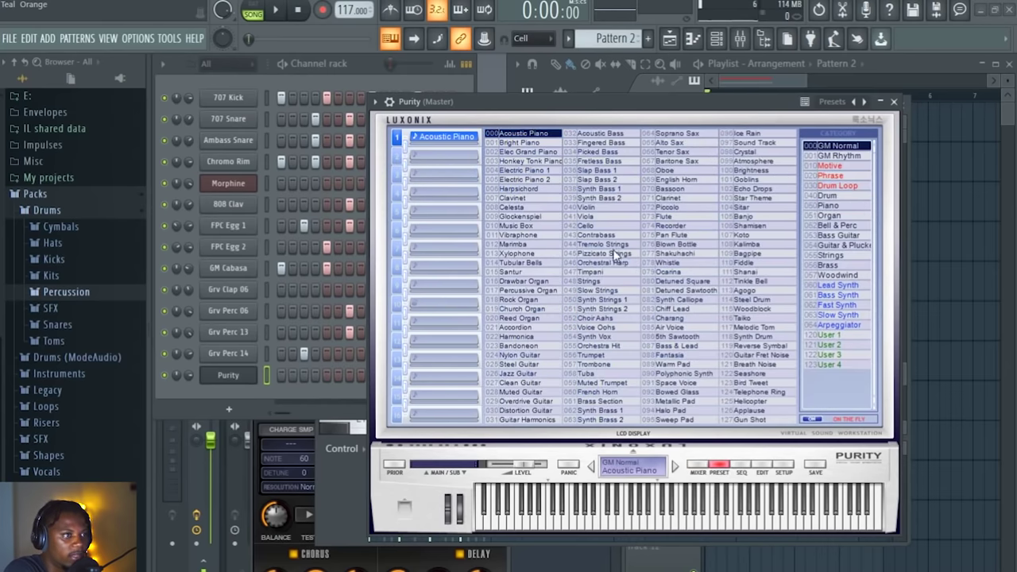
{"action": "right_click", "coordinate": [242, 380]}
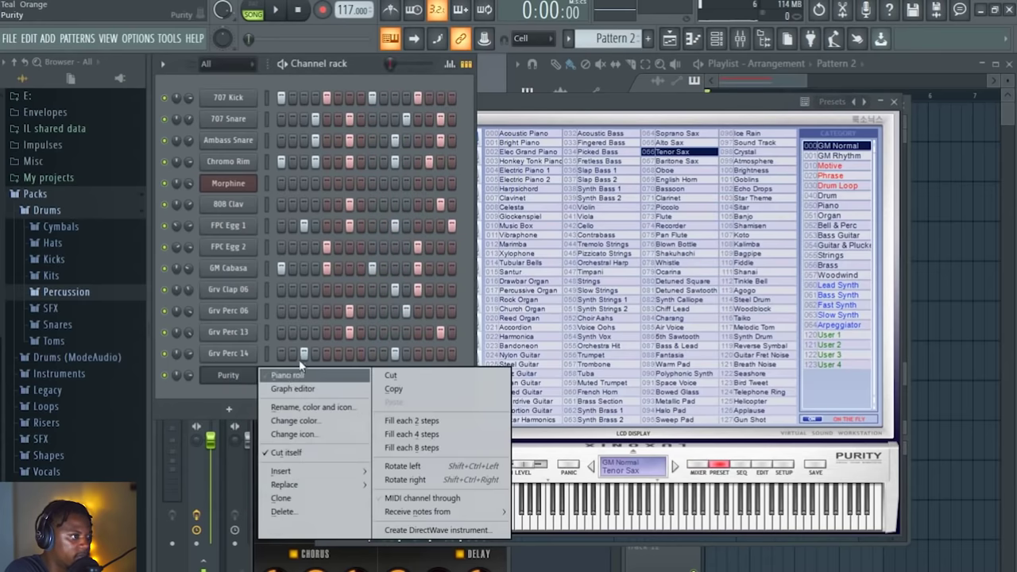
{"action": "left_click", "coordinate": [274, 433]}
Step: Audition Purity notes around F4 against the playing song to find a fitting pitch
{"action": "key", "text": "space"}
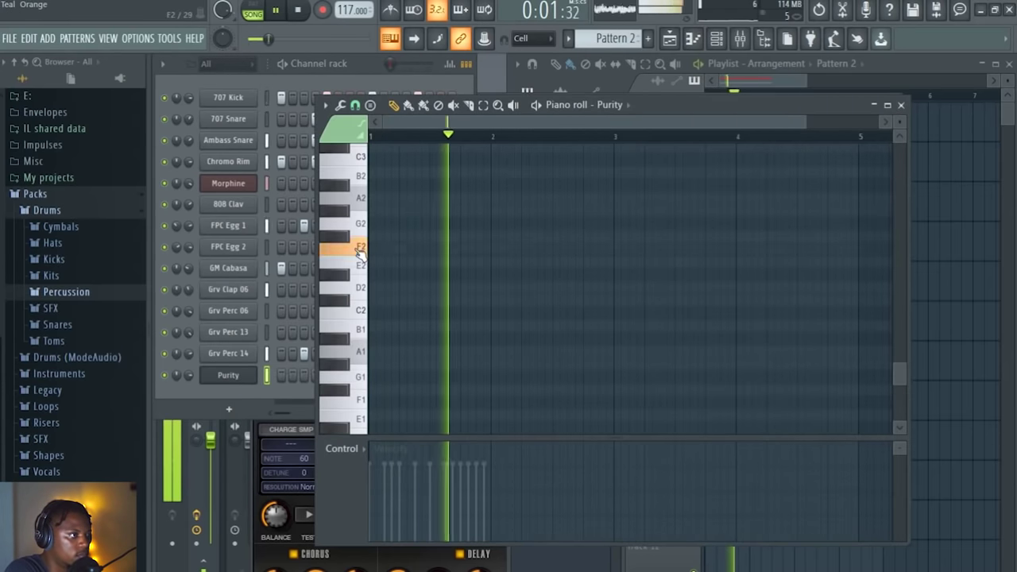
{"action": "scroll", "coordinate": [364, 238], "scroll_direction": "up", "scroll_amount": 3}
{"action": "scroll", "coordinate": [363, 214], "scroll_direction": "up", "scroll_amount": 5}
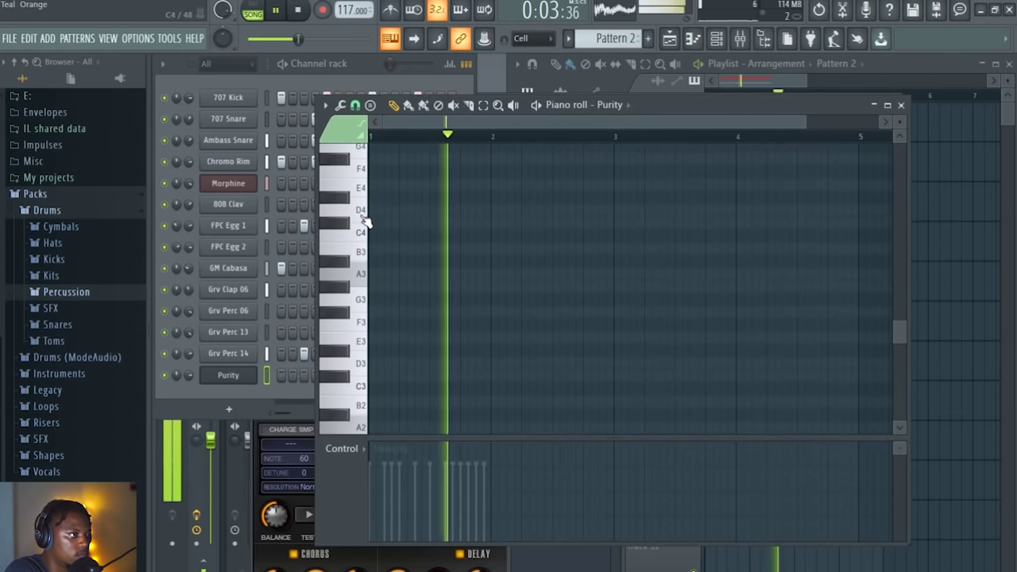
{"action": "left_click", "coordinate": [357, 213]}
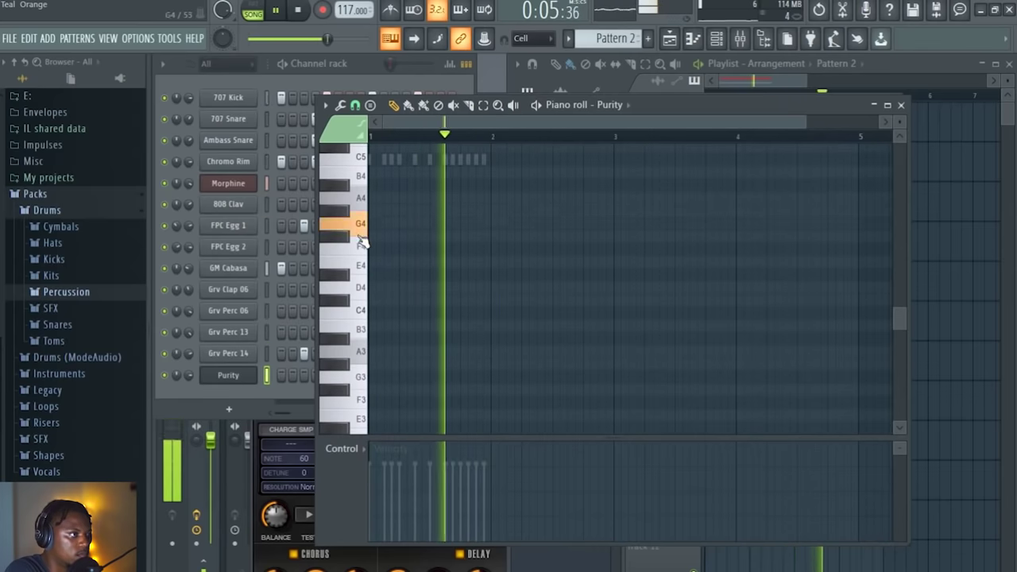
{"action": "left_click", "coordinate": [356, 214]}
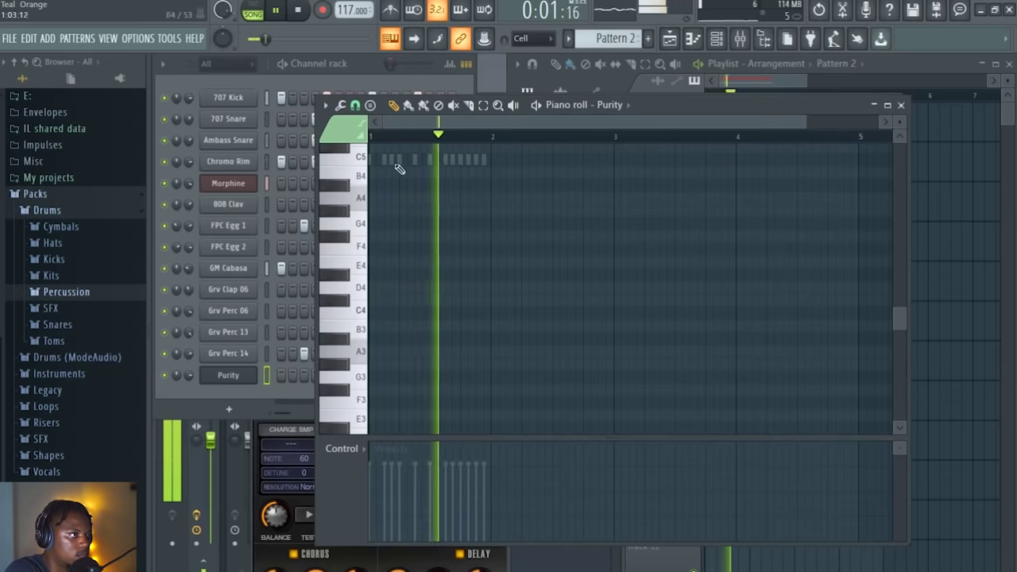
{"action": "scroll", "coordinate": [363, 252], "scroll_direction": "up", "scroll_amount": 2}
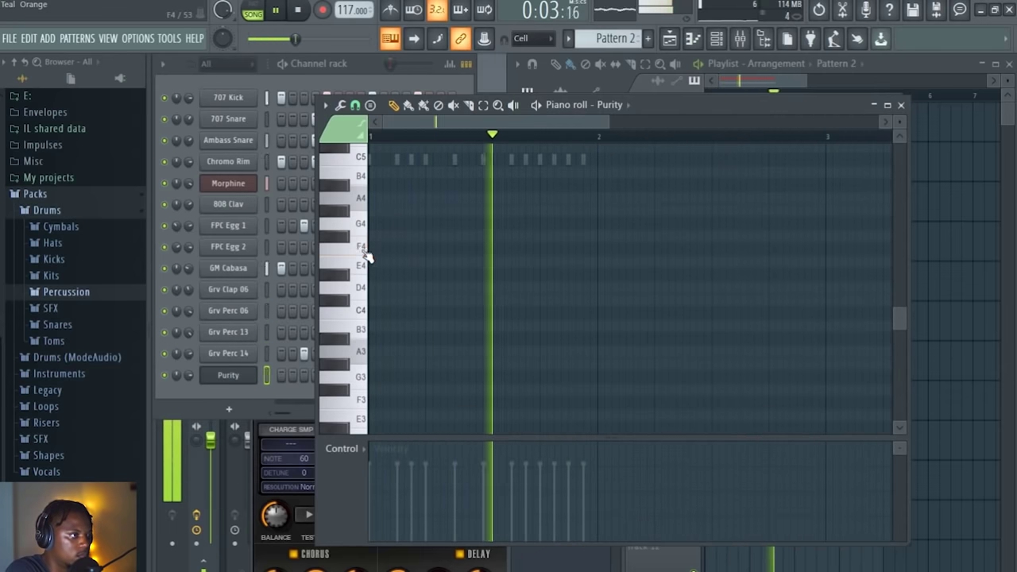
{"action": "key", "text": "space"}
Step: Draw an F4 note in bar 1 for Purity, cut it down to half a step and place it on step 3
{"action": "left_click", "coordinate": [397, 249]}
{"action": "right_click", "coordinate": [406, 250]}
{"action": "left_click", "coordinate": [408, 252]}
{"action": "scroll", "coordinate": [410, 124], "scroll_direction": "up", "scroll_amount": 2}
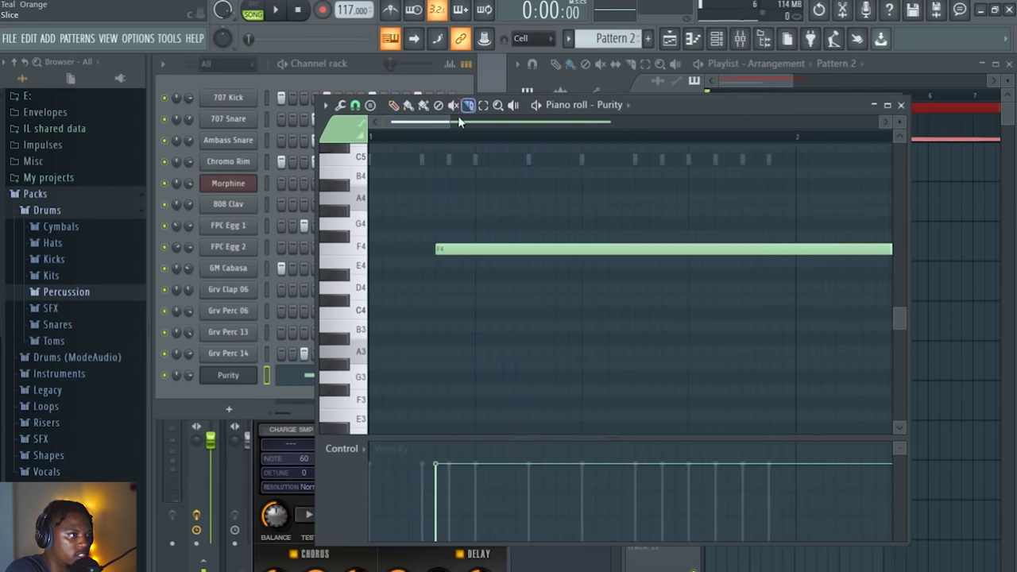
{"action": "left_click", "coordinate": [408, 106]}
{"action": "right_click", "coordinate": [524, 250]}
{"action": "key", "text": "space"}
{"action": "left_click_drag", "start_coordinate": [439, 248], "coordinate": [427, 248]}
Step: Add two more half-step F4 notes on steps 7 and 11 of bar 1 in Purity's piano roll
{"action": "left_click", "coordinate": [557, 250]}
{"action": "left_click", "coordinate": [554, 251]}
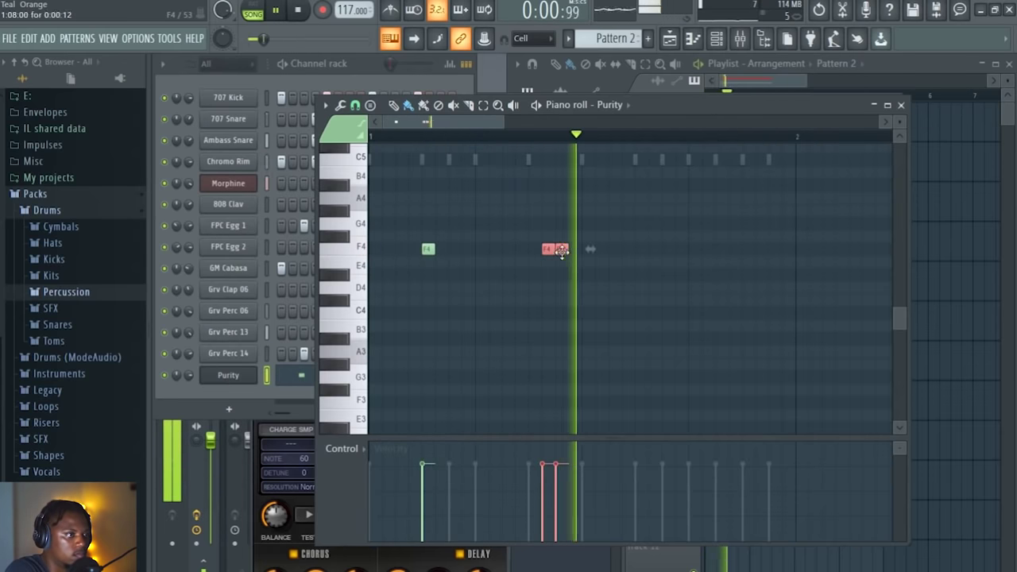
{"action": "left_click_drag", "start_coordinate": [548, 251], "coordinate": [534, 250]}
{"action": "left_click", "coordinate": [641, 249]}
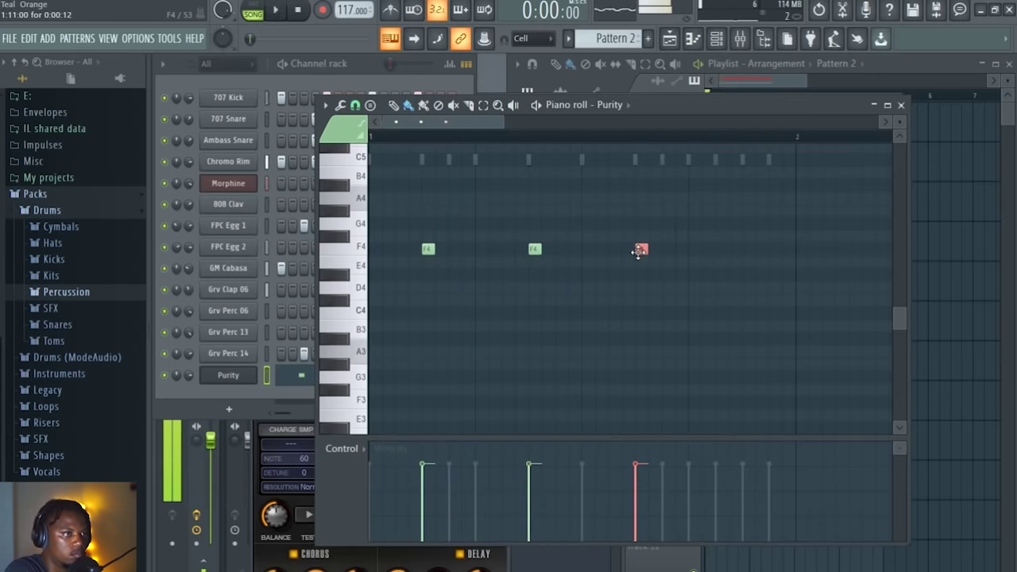
{"action": "left_click", "coordinate": [748, 251]}
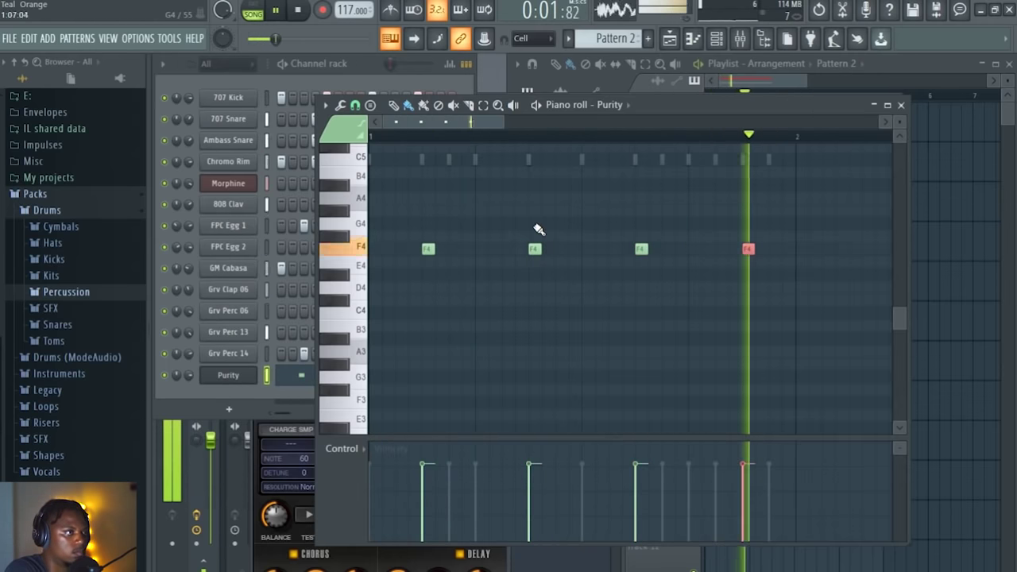
{"action": "left_click", "coordinate": [375, 68]}
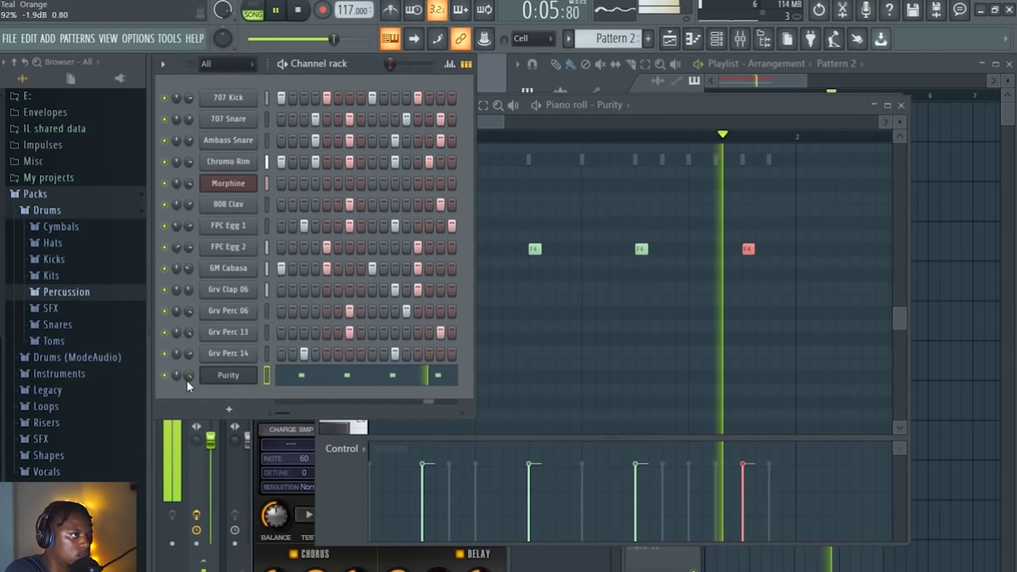
Step: Switch to Pattern 1, add an EZkeys [64bit] channel and open its piano roll
{"action": "left_click", "coordinate": [917, 69]}
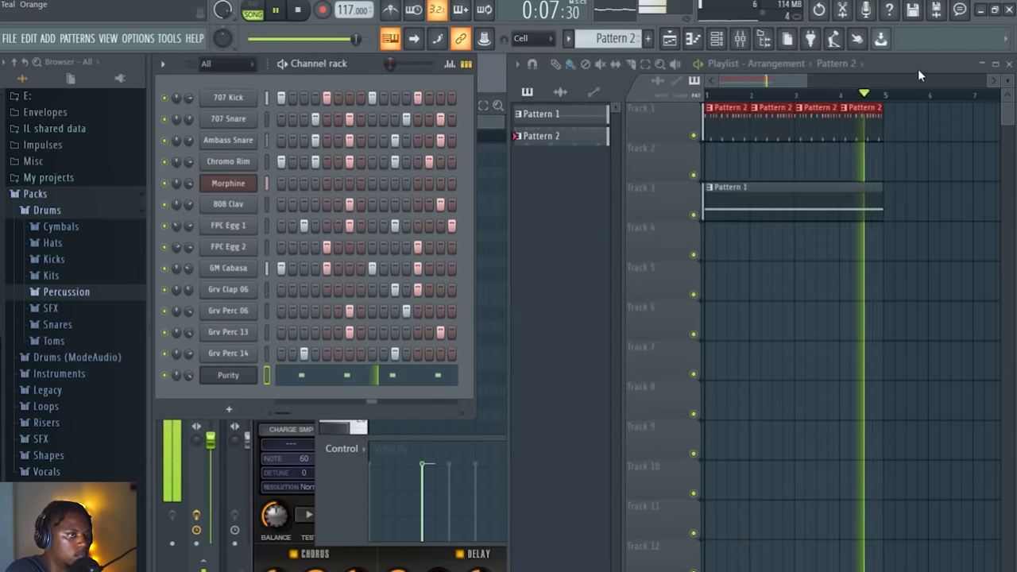
{"action": "double_click", "coordinate": [731, 199]}
{"action": "left_click", "coordinate": [364, 68]}
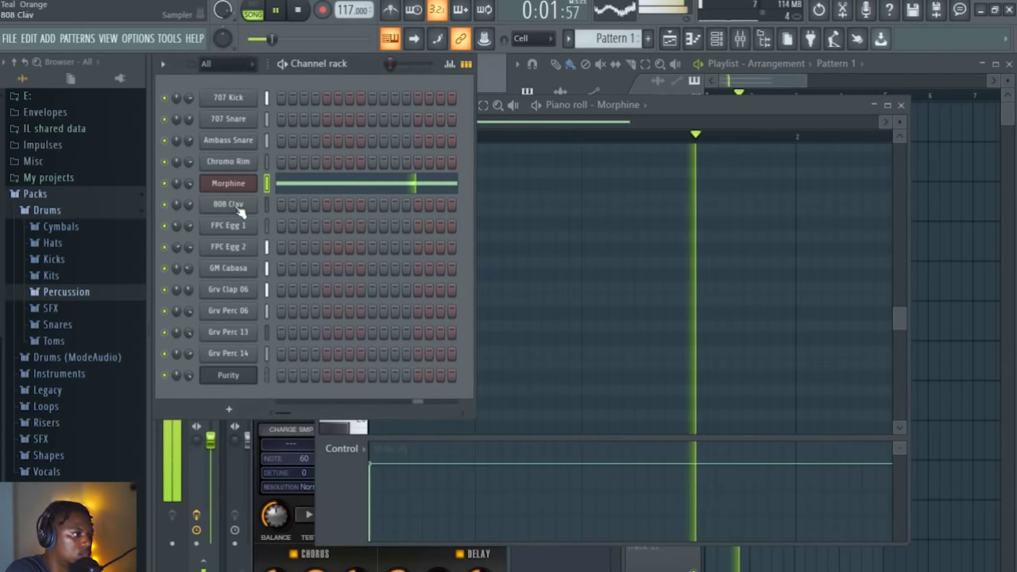
{"action": "left_click", "coordinate": [228, 409]}
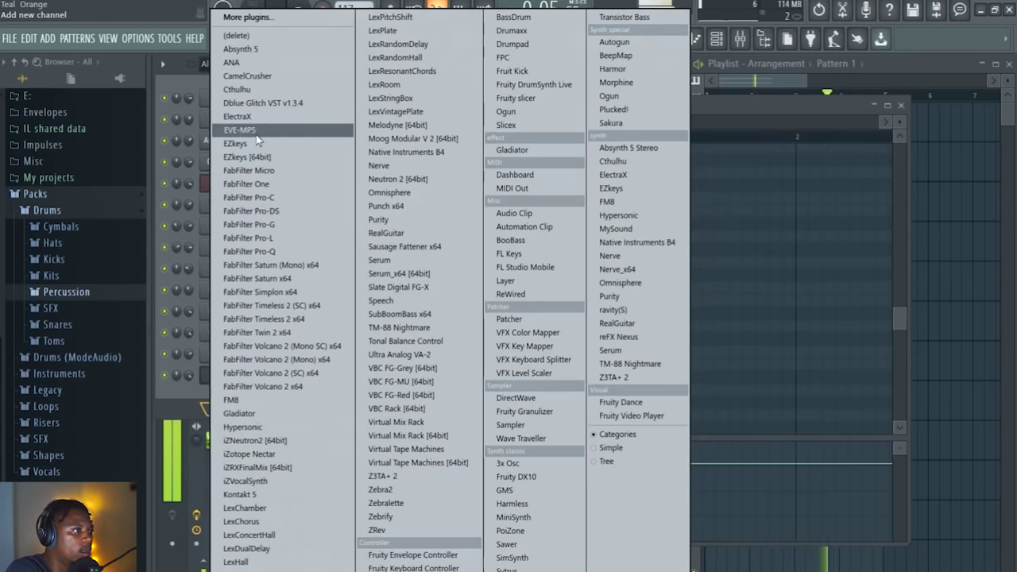
{"action": "left_click", "coordinate": [248, 157]}
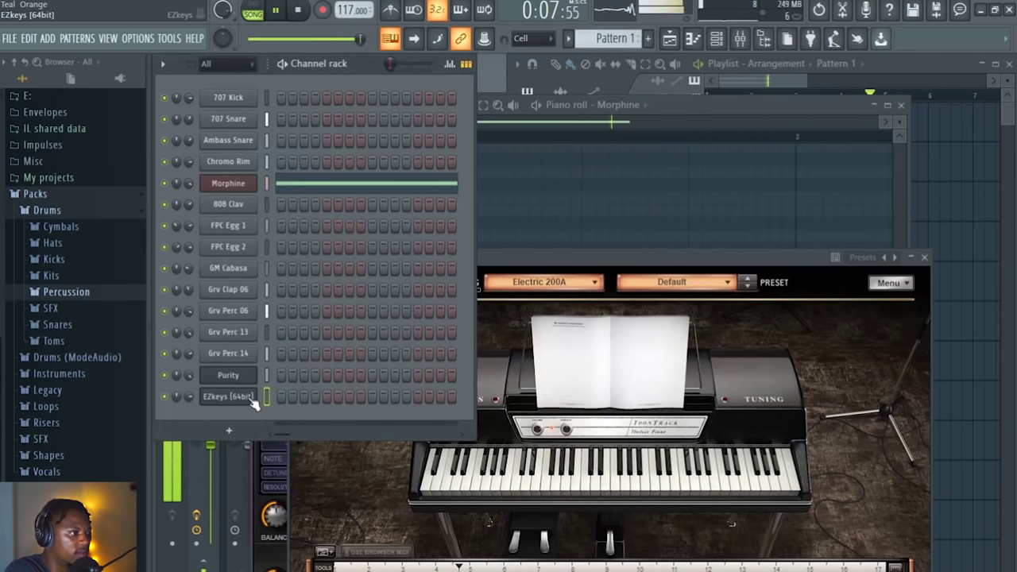
{"action": "right_click", "coordinate": [253, 404]}
{"action": "left_click", "coordinate": [291, 395]}
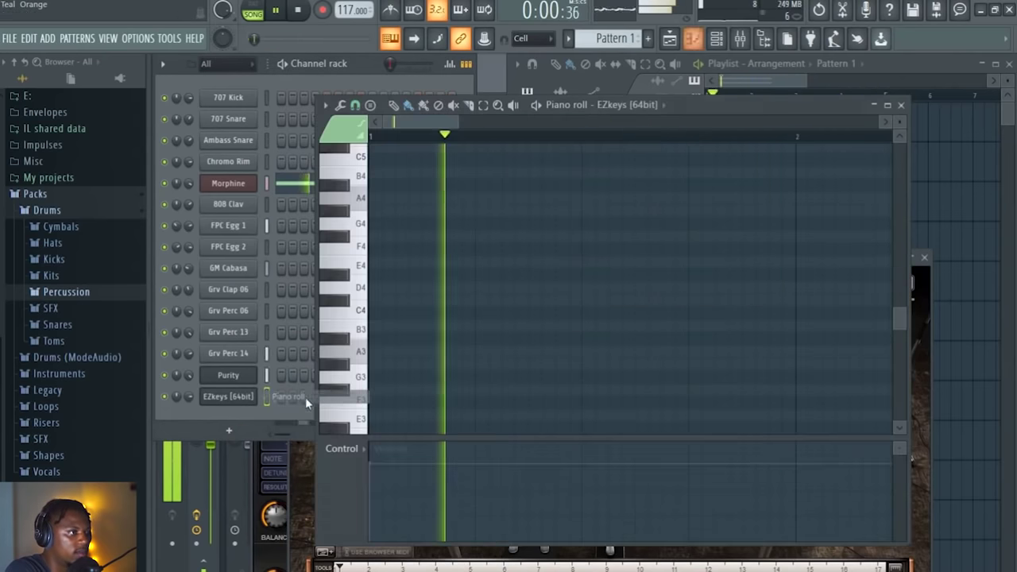
Step: Stamp a minor 7th chord rooted on F2 at the start of EZkeys' piano roll and stretch it to one bar
{"action": "scroll", "coordinate": [419, 173], "scroll_direction": "down", "scroll_amount": 8}
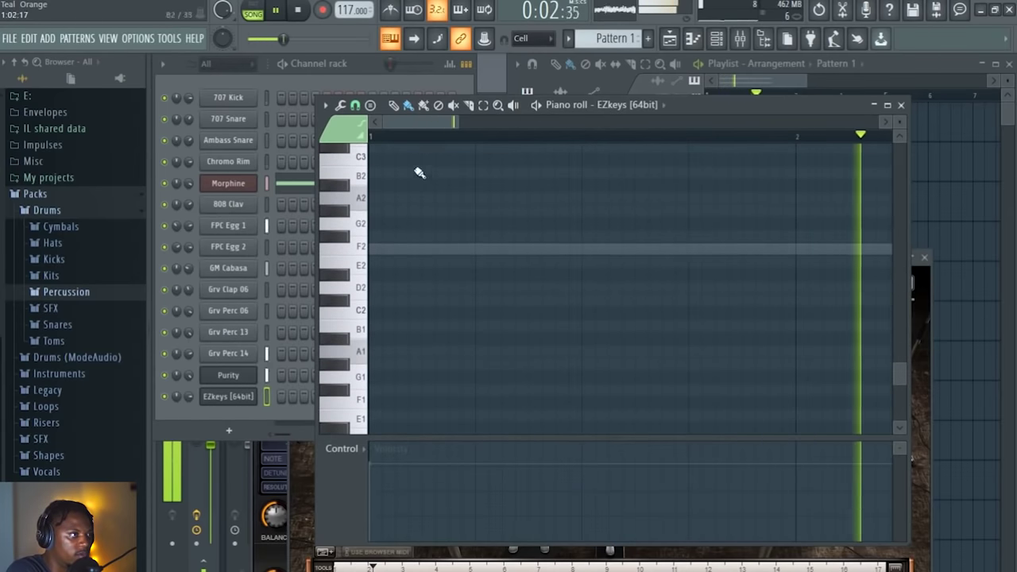
{"action": "key", "text": "space"}
{"action": "left_click", "coordinate": [370, 105]}
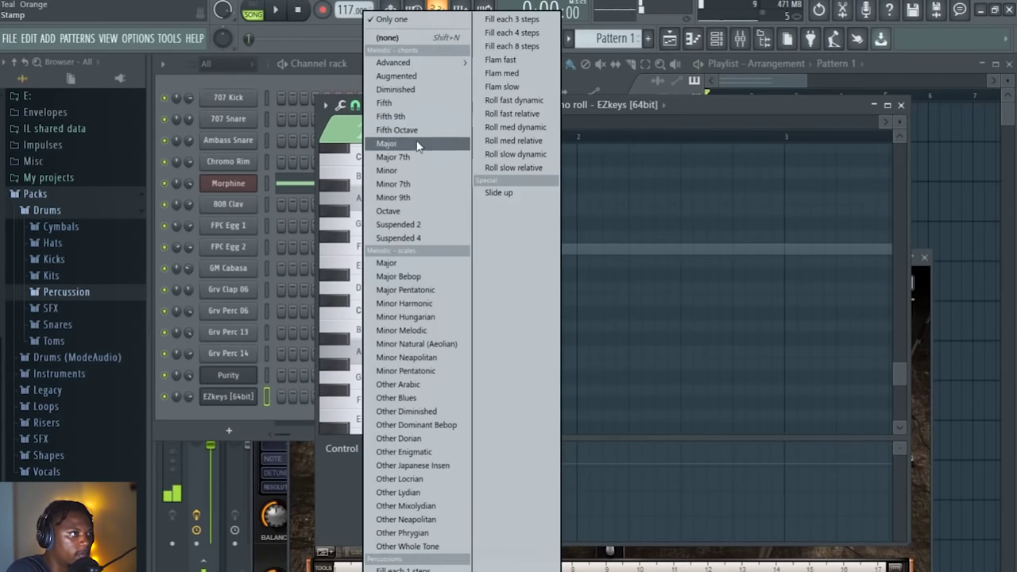
{"action": "left_click", "coordinate": [407, 185]}
{"action": "scroll", "coordinate": [413, 270], "scroll_direction": "up", "scroll_amount": 3}
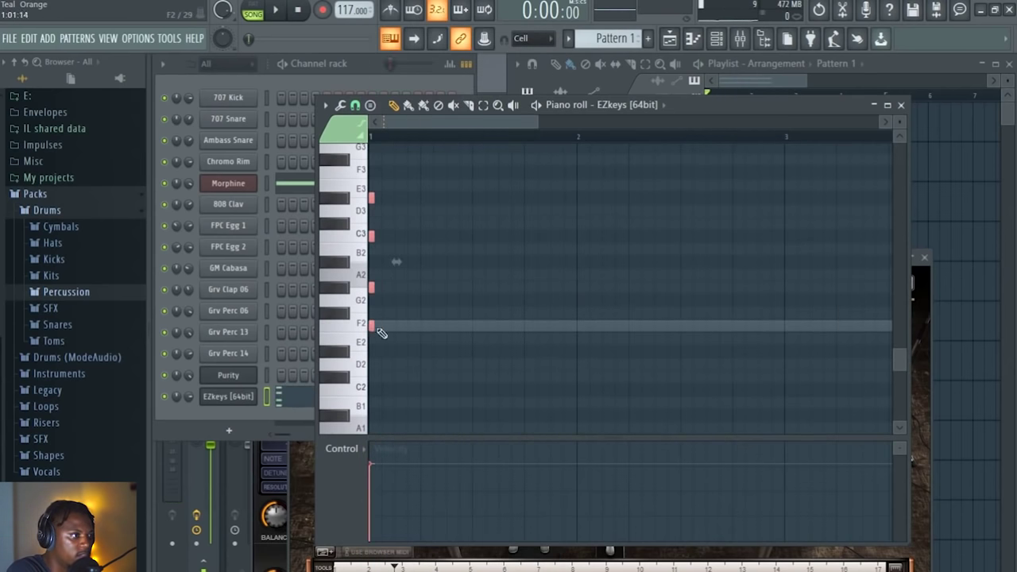
{"action": "left_click_drag", "start_coordinate": [377, 327], "coordinate": [571, 336]}
{"action": "key", "text": "space"}
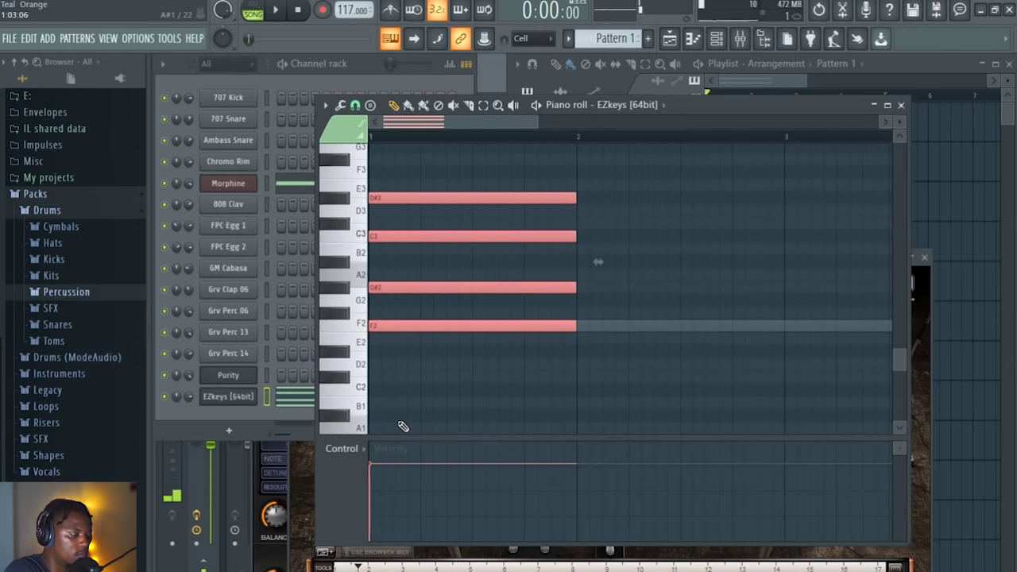
Step: Try the EZkeys chord one and two octaves higher against the song, and settle it on a D#3 root
{"action": "key", "text": "ctrl+Up"}
{"action": "scroll", "coordinate": [461, 302], "scroll_direction": "up", "scroll_amount": 4}
{"action": "key", "text": "space"}
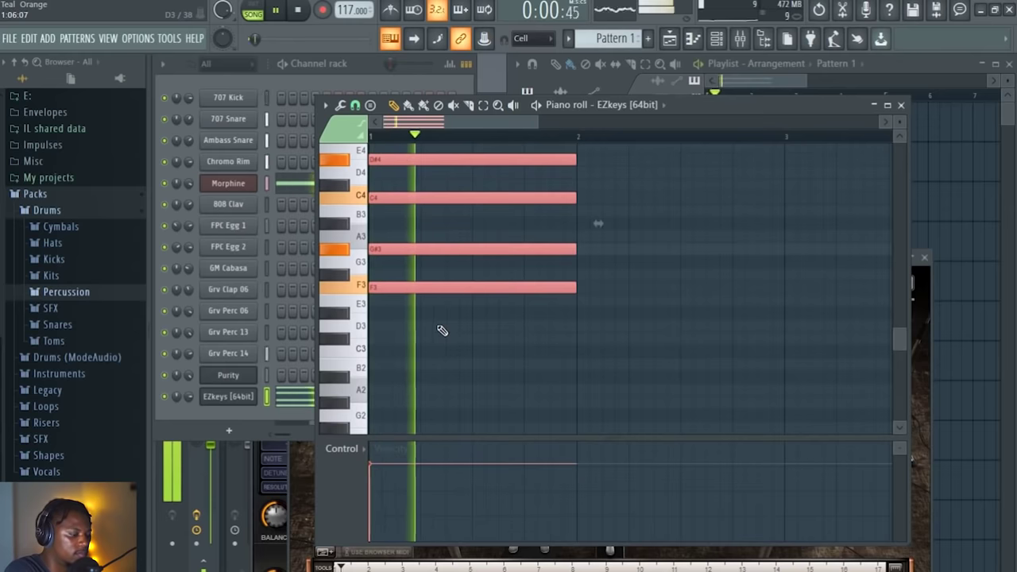
{"action": "key", "text": "ctrl+Up"}
{"action": "key", "text": "space"}
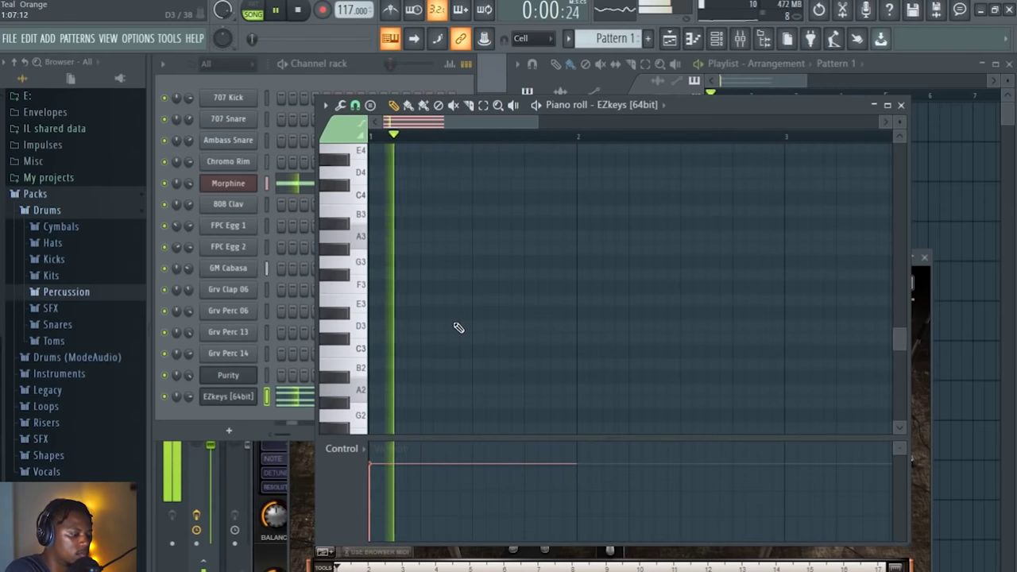
{"action": "key", "text": "ctrl+Down"}
{"action": "key", "text": "Down"}
{"action": "key", "text": "Down"}
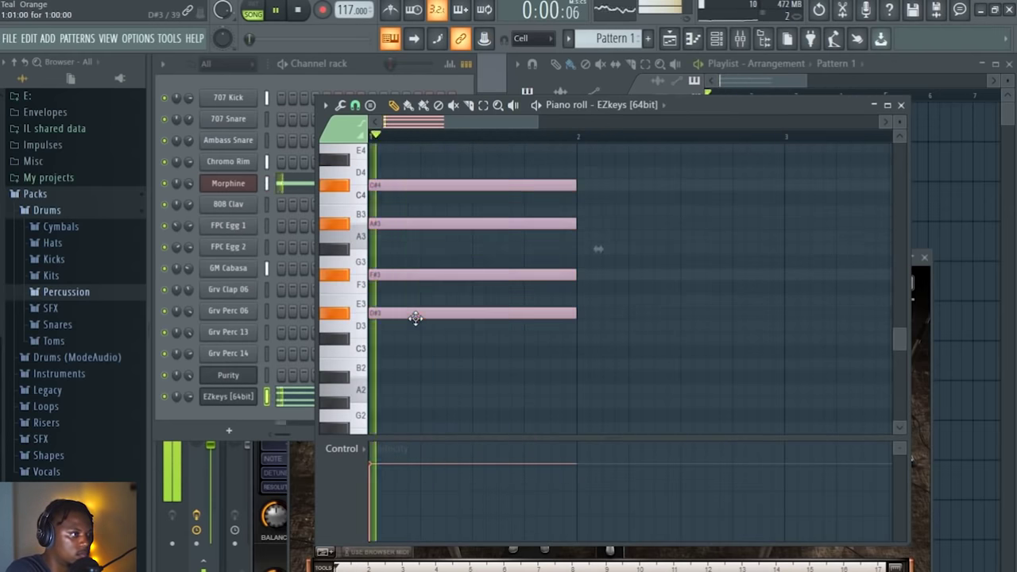
{"action": "key", "text": "space"}
{"action": "key", "text": "space"}
Step: Lower the EZkeys chord to a B2 root and on to a G#2 root while testing it against the song
{"action": "left_click_drag", "start_coordinate": [411, 312], "coordinate": [414, 359]}
{"action": "key", "text": "space"}
{"action": "key", "text": "space"}
{"action": "key", "text": "space"}
{"action": "key", "text": "space"}
{"action": "key", "text": "space"}
{"action": "key", "text": "space"}
{"action": "scroll", "coordinate": [413, 357], "scroll_direction": "down", "scroll_amount": 3}
{"action": "key", "text": "space"}
{"action": "key", "text": "space"}
{"action": "left_click_drag", "start_coordinate": [410, 246], "coordinate": [408, 289]}
{"action": "key", "text": "space"}
{"action": "key", "text": "space"}
{"action": "key", "text": "space"}
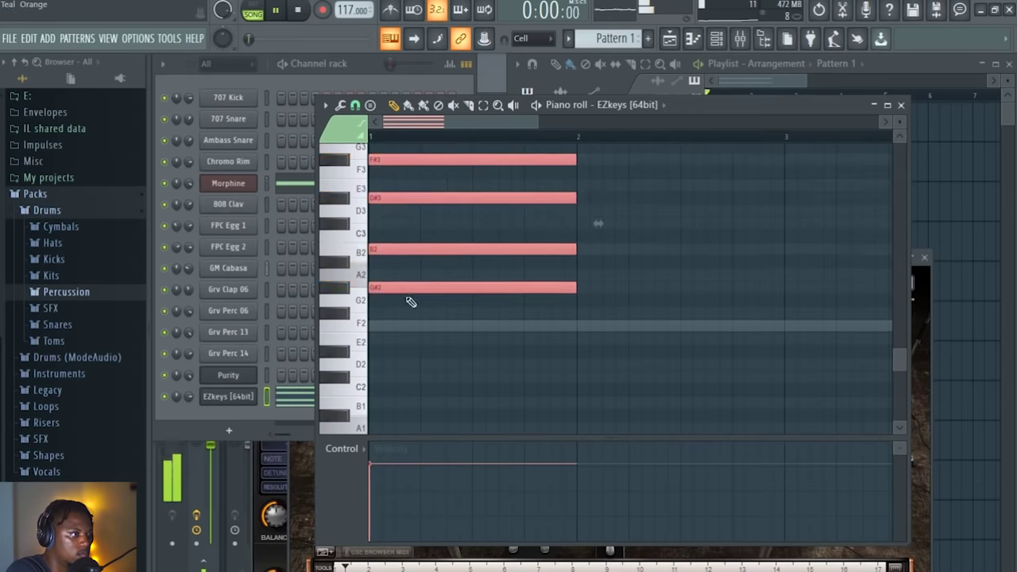
Step: Delete the minor 7th chord from EZkeys' piano roll and audition F2 against the playing song
{"action": "key", "text": "space"}
{"action": "key", "text": "Delete"}
{"action": "key", "text": "space"}
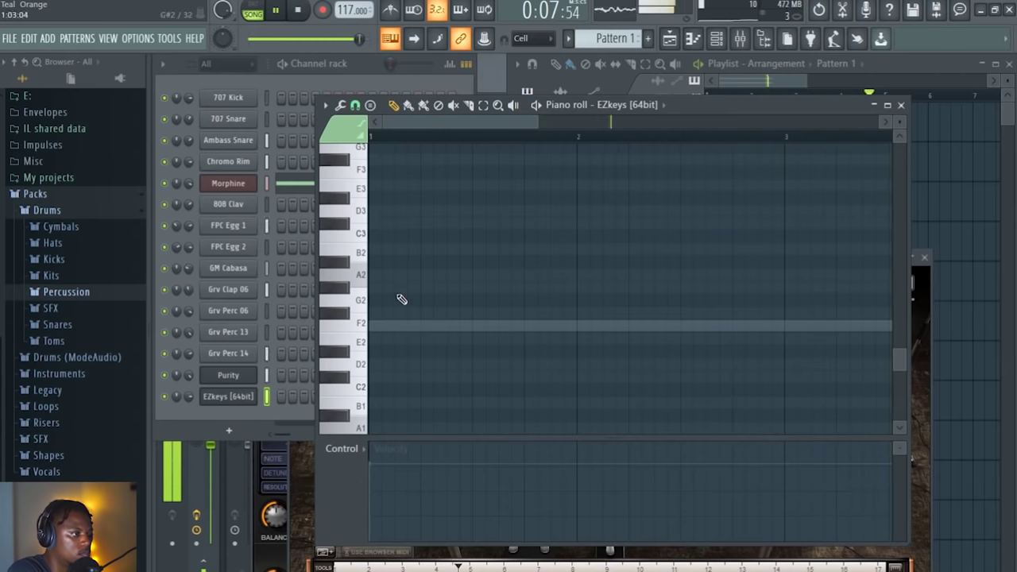
{"action": "left_click", "coordinate": [360, 332]}
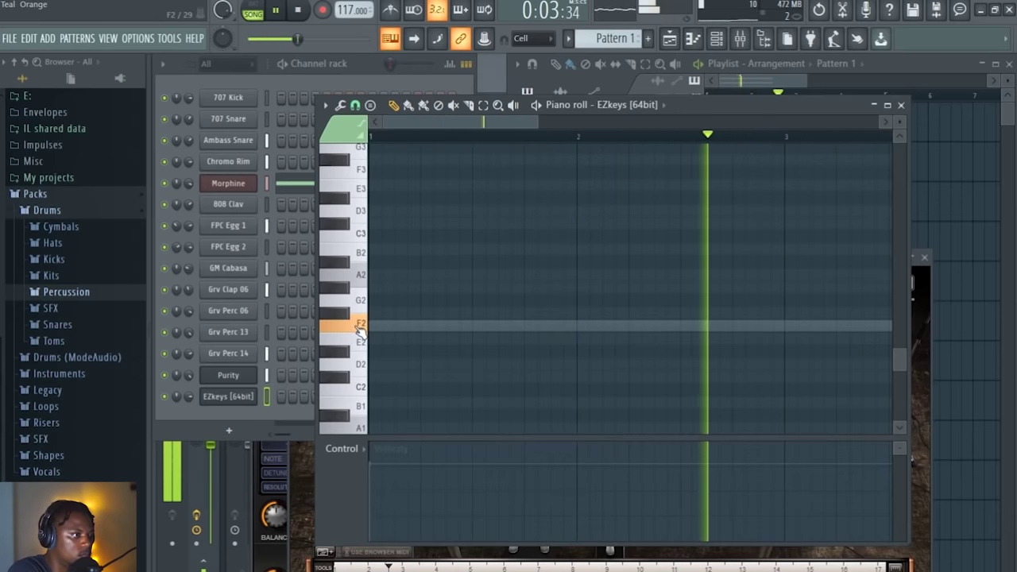
Step: Try a one-bar F2 note with a B2 note above it in EZkeys' piano roll, and remove both
{"action": "left_click", "coordinate": [378, 325]}
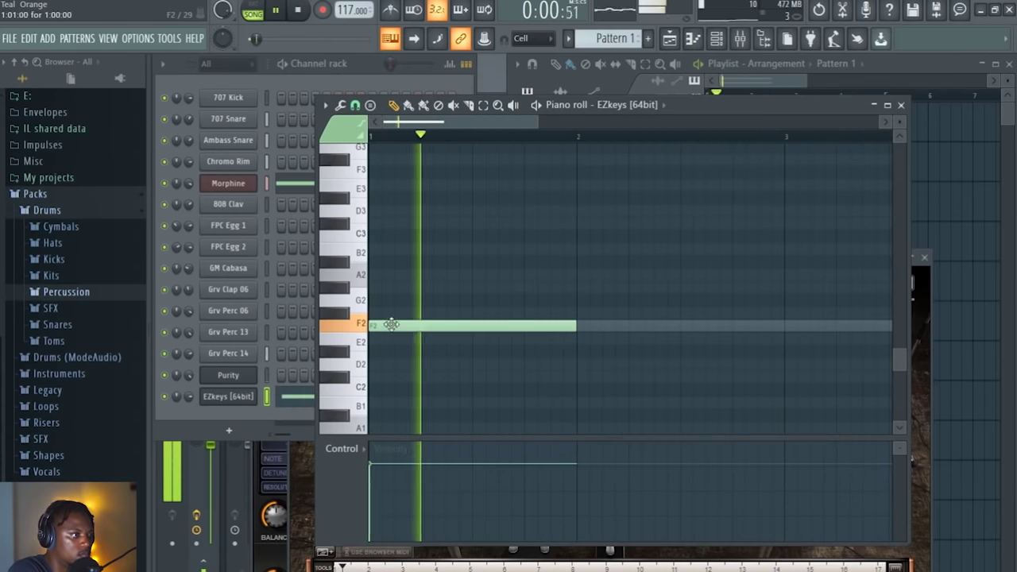
{"action": "left_click", "coordinate": [374, 288]}
{"action": "key", "text": "space"}
{"action": "left_click_drag", "start_coordinate": [376, 286], "coordinate": [388, 247]}
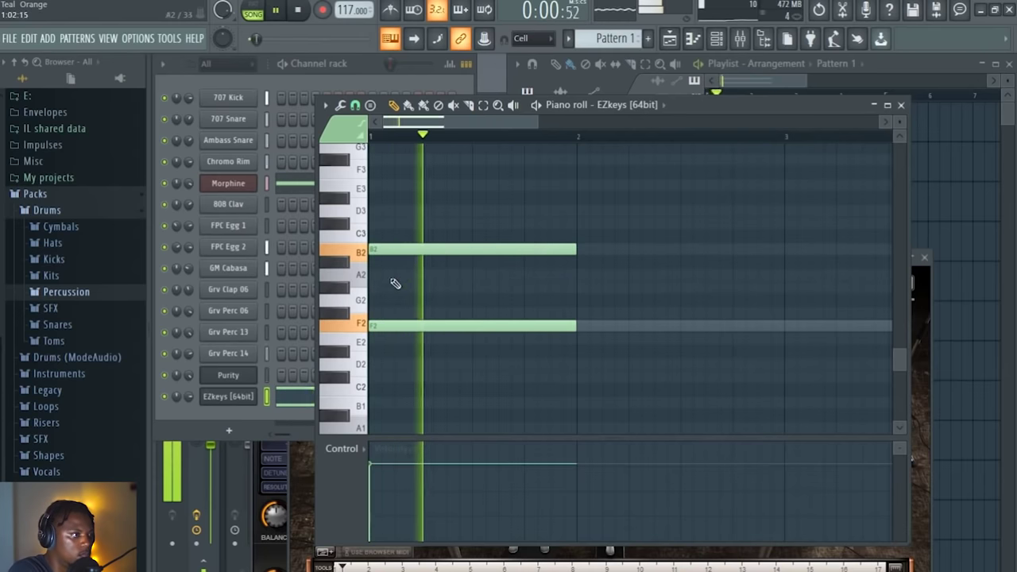
{"action": "key", "text": "space"}
{"action": "right_click", "coordinate": [401, 255]}
{"action": "scroll", "coordinate": [373, 272], "scroll_direction": "down", "scroll_amount": 3}
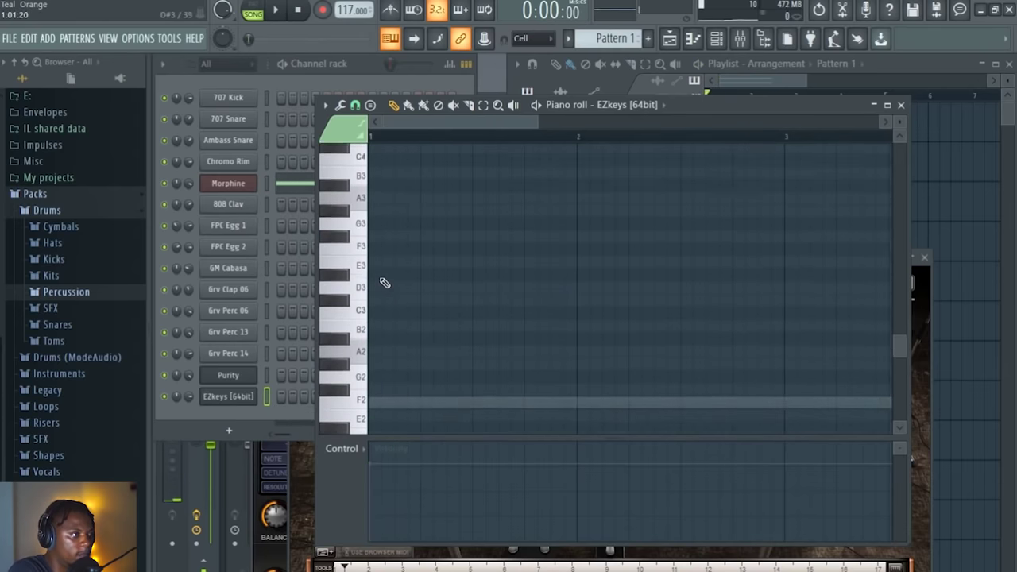
Step: Draw a one-bar G#5 note in bar 1 of EZkeys' piano roll and test it against the song
{"action": "scroll", "coordinate": [397, 254], "scroll_direction": "up", "scroll_amount": 5}
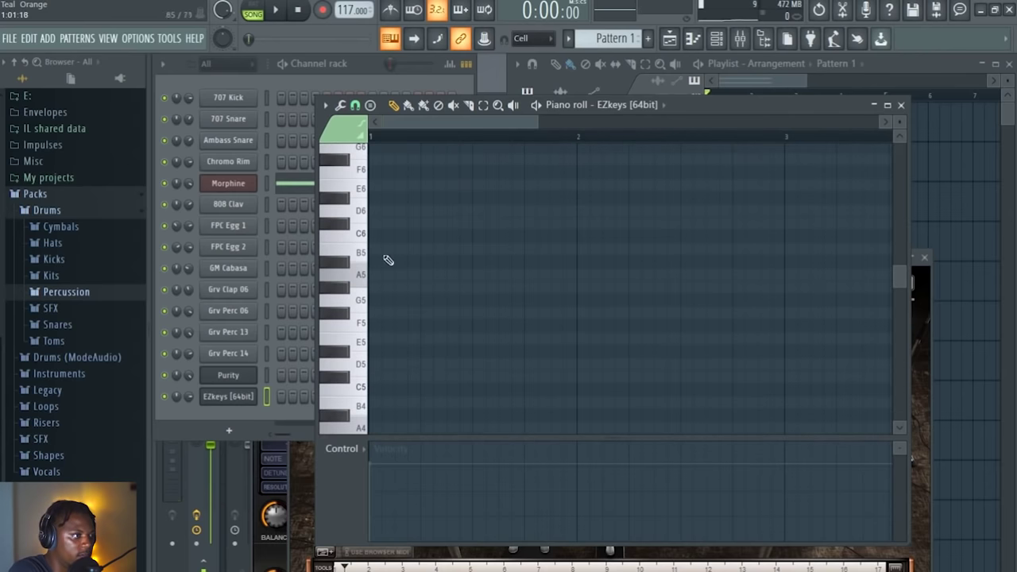
{"action": "left_click", "coordinate": [381, 275]}
{"action": "key", "text": "space"}
{"action": "left_click_drag", "start_coordinate": [393, 284], "coordinate": [392, 285]}
{"action": "key", "text": "space"}
{"action": "key", "text": "space"}
Step: Complete the one-bar EZkeys chord with F5 and C5 below G#5, and lower the notes' velocity
{"action": "left_click", "coordinate": [379, 250]}
{"action": "key", "text": "space"}
{"action": "key", "text": "space"}
{"action": "key", "text": "space"}
{"action": "left_click_drag", "start_coordinate": [390, 250], "coordinate": [381, 403]}
{"action": "key", "text": "space"}
{"action": "key", "text": "space"}
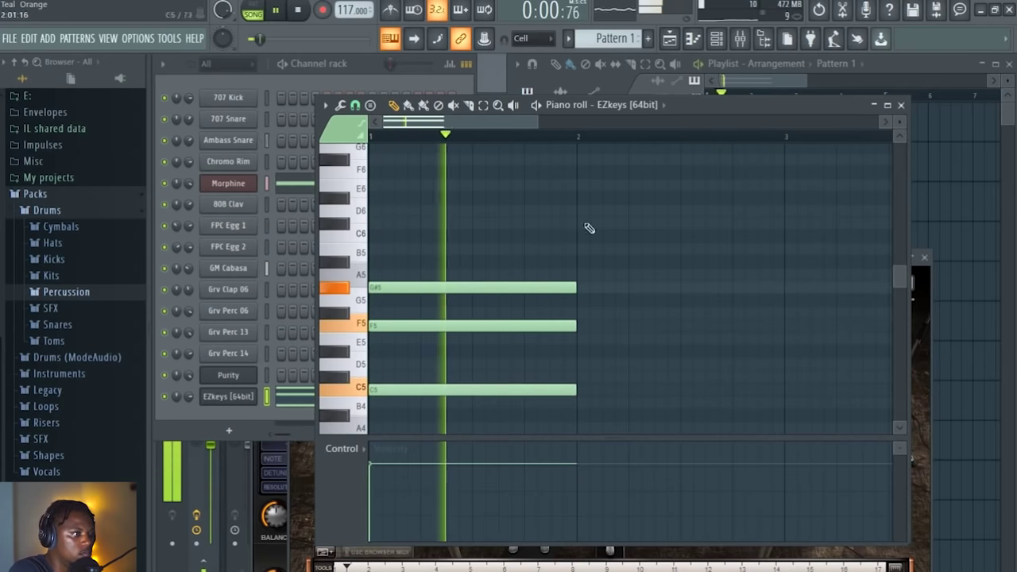
{"action": "key", "text": "space"}
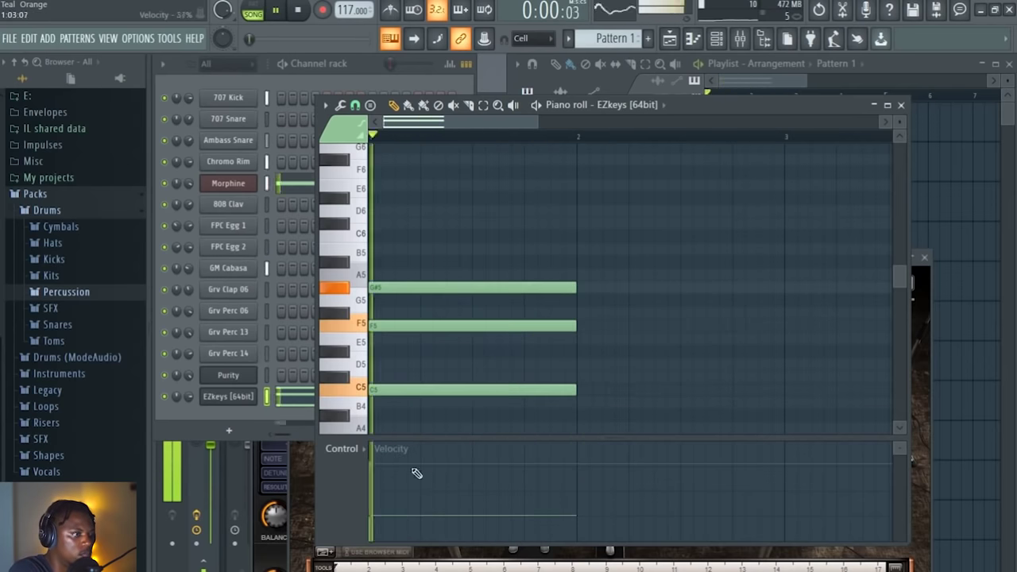
Step: Transpose all notes of the EZkeys chord down one octave
{"action": "key", "text": "ctrl+a"}
{"action": "key", "text": "ctrl+Down"}
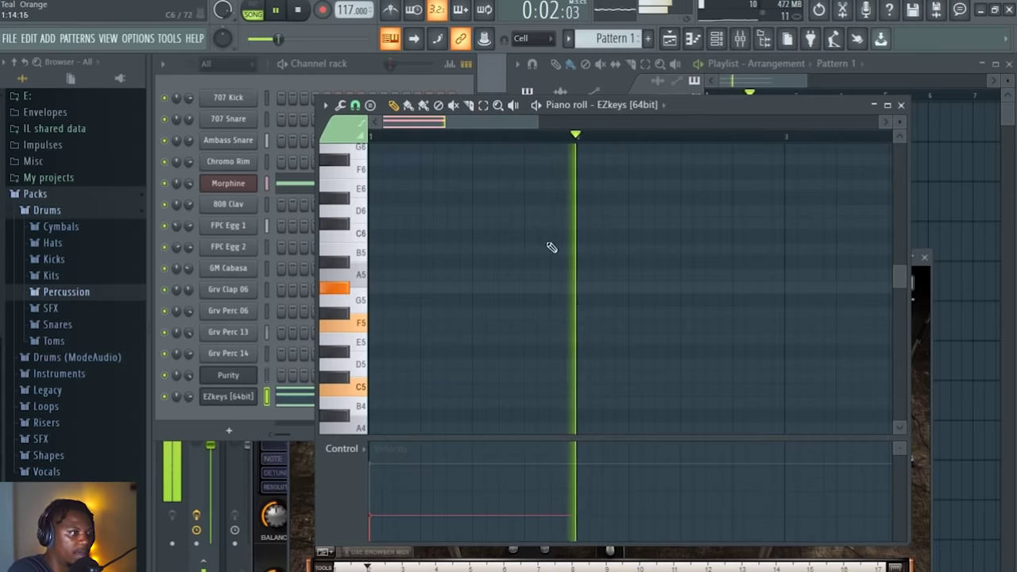
{"action": "scroll", "coordinate": [447, 284], "scroll_direction": "down", "scroll_amount": 3}
Step: Set the EZkeys channel volume to about 95%, return to its piano roll and stop playback
{"action": "left_click", "coordinate": [177, 407]}
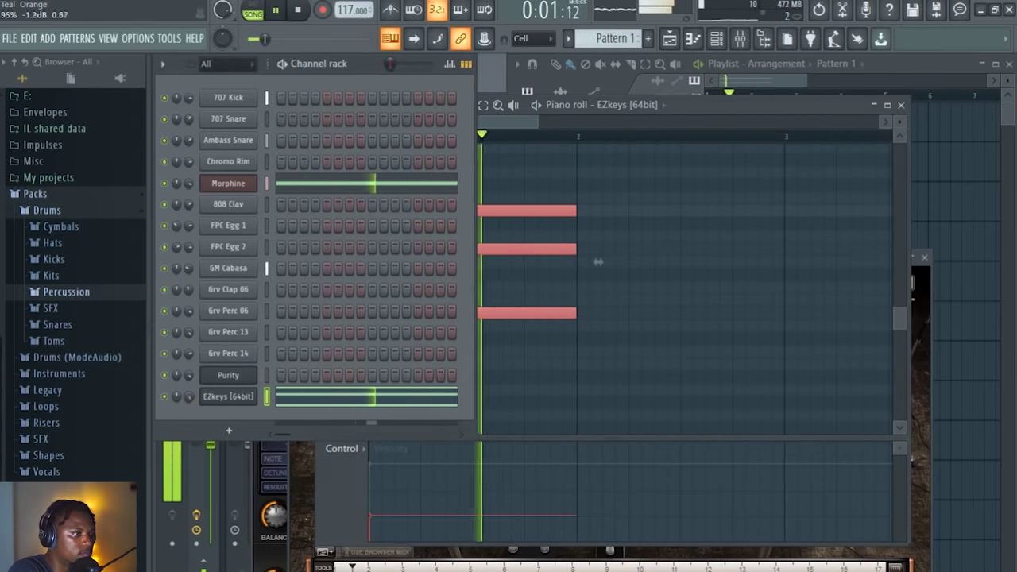
{"action": "left_click", "coordinate": [523, 132]}
{"action": "key", "text": "space"}
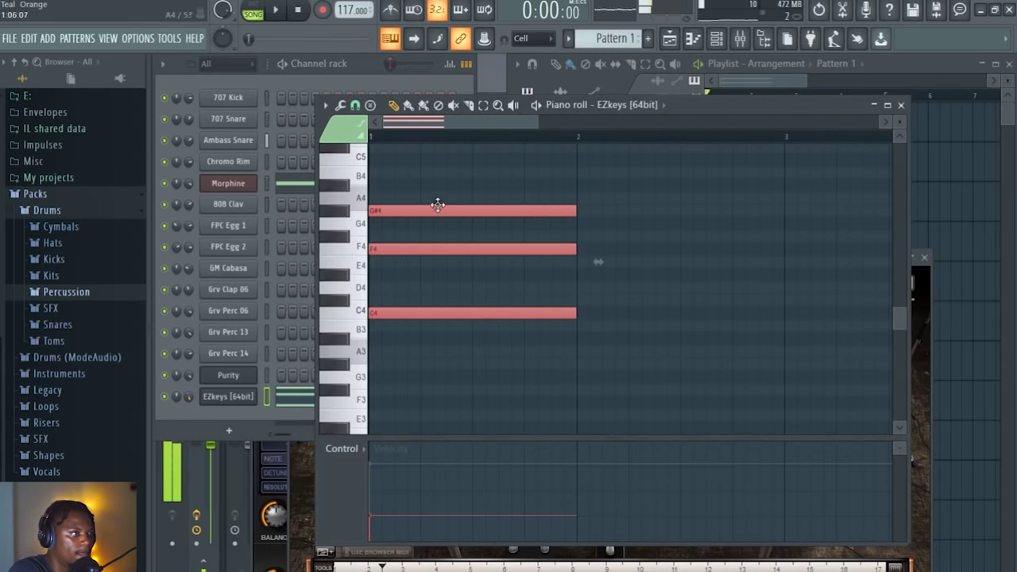
Step: Move the EZkeys chord to step 7 of bar 1 and shorten its notes to about six steps
{"action": "left_click_drag", "start_coordinate": [426, 212], "coordinate": [532, 213]}
{"action": "key", "text": "space"}
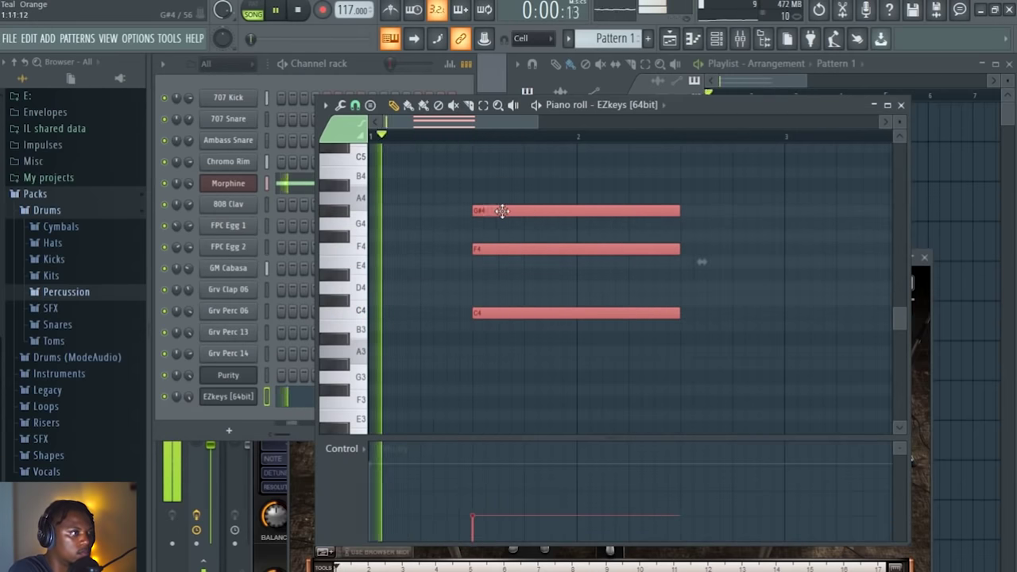
{"action": "left_click_drag", "start_coordinate": [506, 212], "coordinate": [478, 210]}
{"action": "left_click_drag", "start_coordinate": [652, 310], "coordinate": [519, 292]}
Step: Try a G#3 note beneath the EZkeys chord on step 7 against the song, and remove that note
{"action": "left_click", "coordinate": [453, 351]}
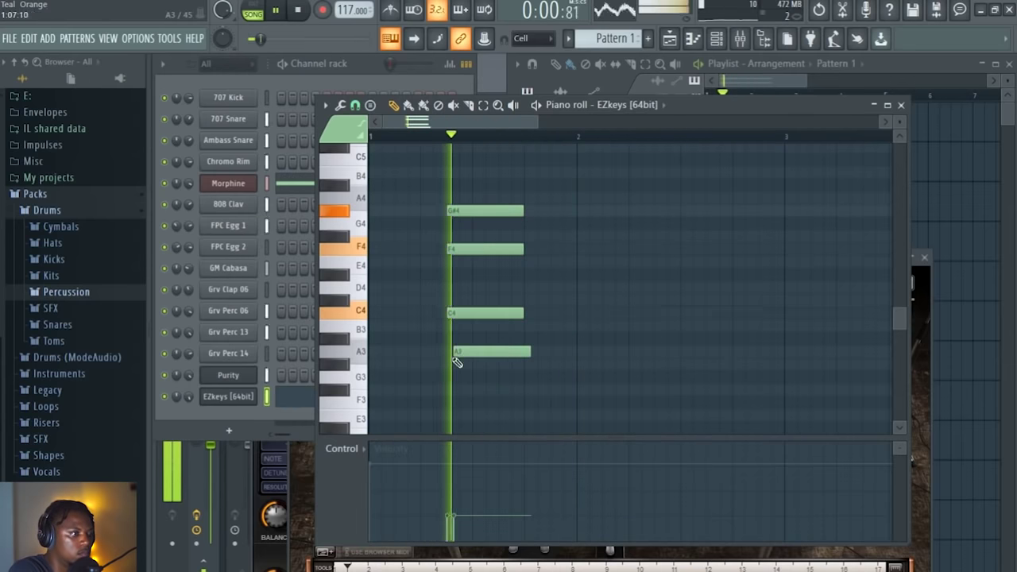
{"action": "left_click_drag", "start_coordinate": [462, 350], "coordinate": [459, 364]}
{"action": "key", "text": "space"}
{"action": "key", "text": "space"}
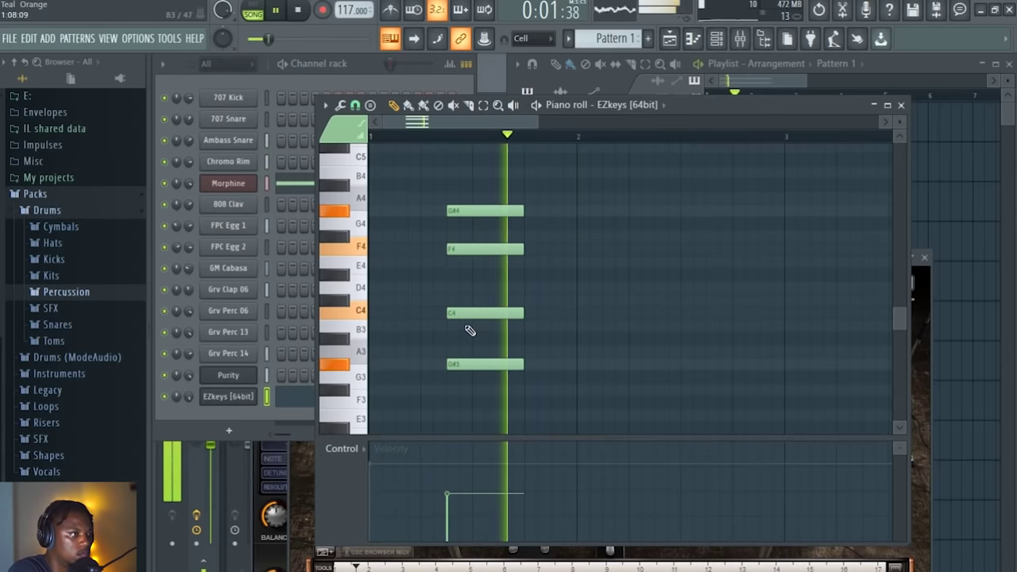
{"action": "right_click", "coordinate": [482, 363]}
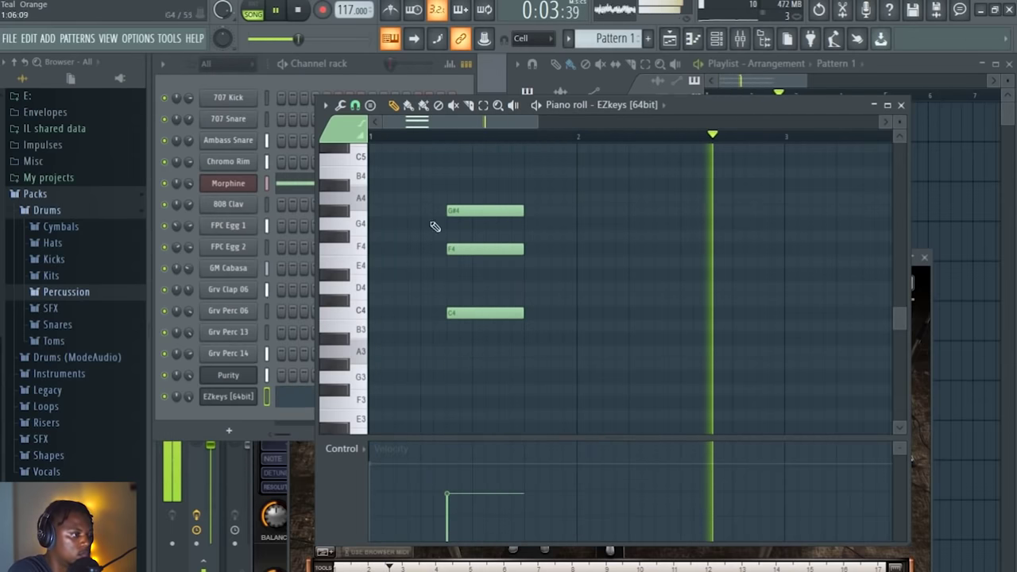
Step: Delete the C4, F4 and G#4 notes from EZkeys' piano roll
{"action": "left_click", "coordinate": [193, 398]}
{"action": "left_click", "coordinate": [702, 107]}
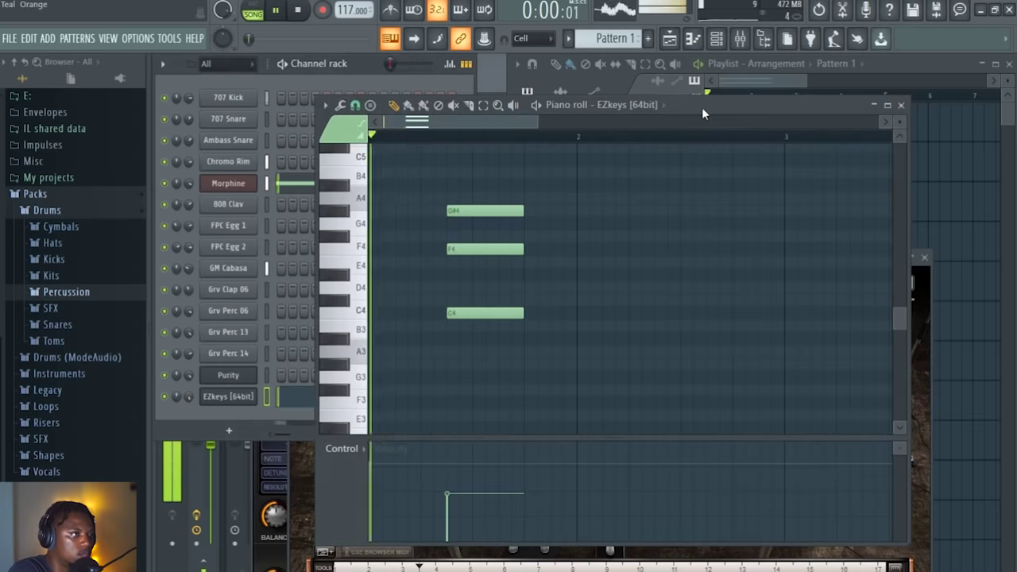
{"action": "key", "text": "ctrl+a"}
{"action": "left_click_drag", "start_coordinate": [522, 210], "coordinate": [483, 241]}
{"action": "right_click", "coordinate": [482, 239]}
{"action": "right_click", "coordinate": [487, 275]}
{"action": "right_click", "coordinate": [492, 340]}
Step: Stop the song, open the Pattern 1 clip on Track 3 of the Playlist and bring the channel rack forward
{"action": "left_click", "coordinate": [716, 38]}
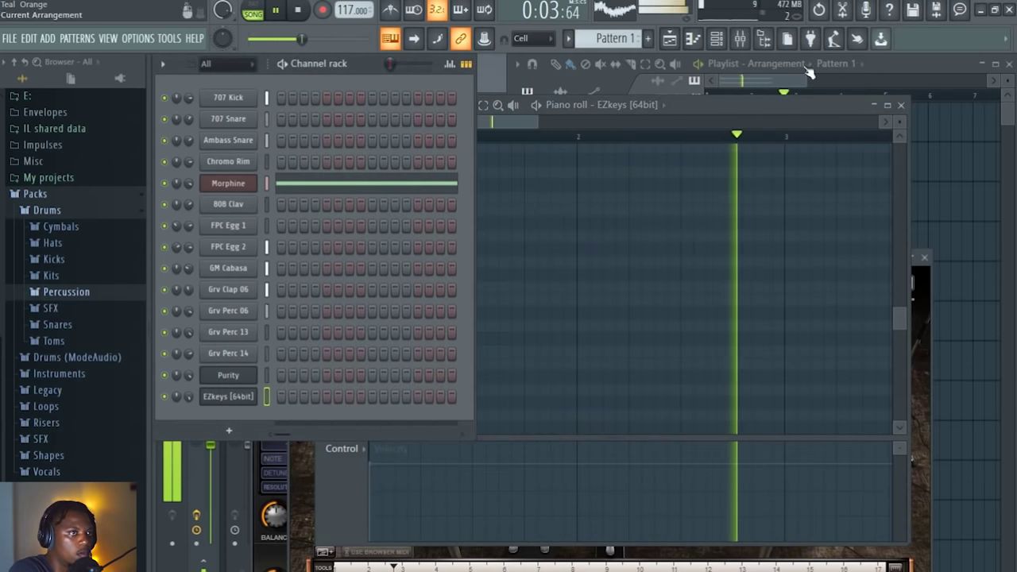
{"action": "left_click", "coordinate": [703, 70]}
{"action": "scroll", "coordinate": [738, 93], "scroll_direction": "up", "scroll_amount": 5}
{"action": "scroll", "coordinate": [748, 84], "scroll_direction": "down", "scroll_amount": 4}
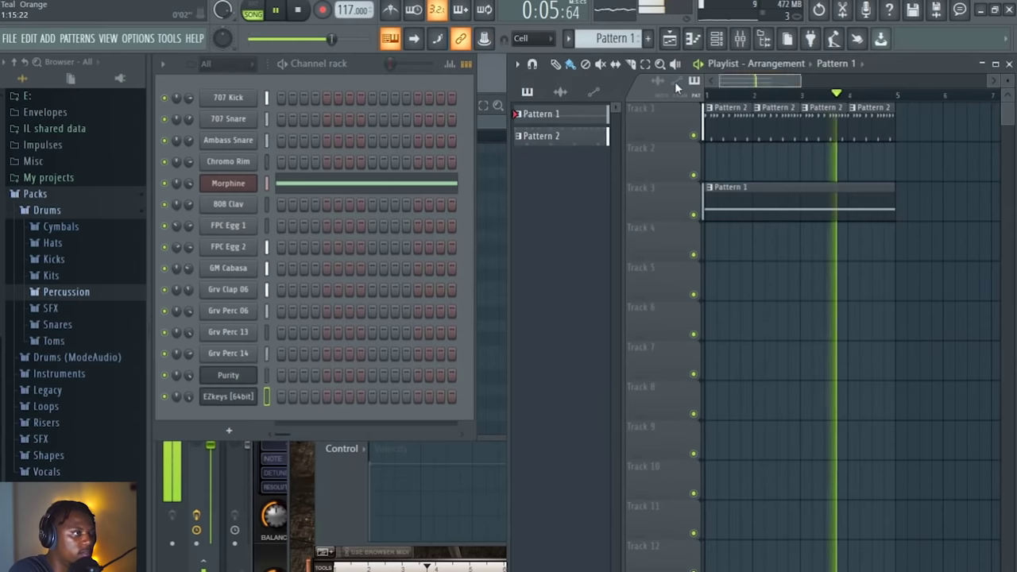
{"action": "left_click", "coordinate": [378, 75]}
{"action": "key", "text": "space"}
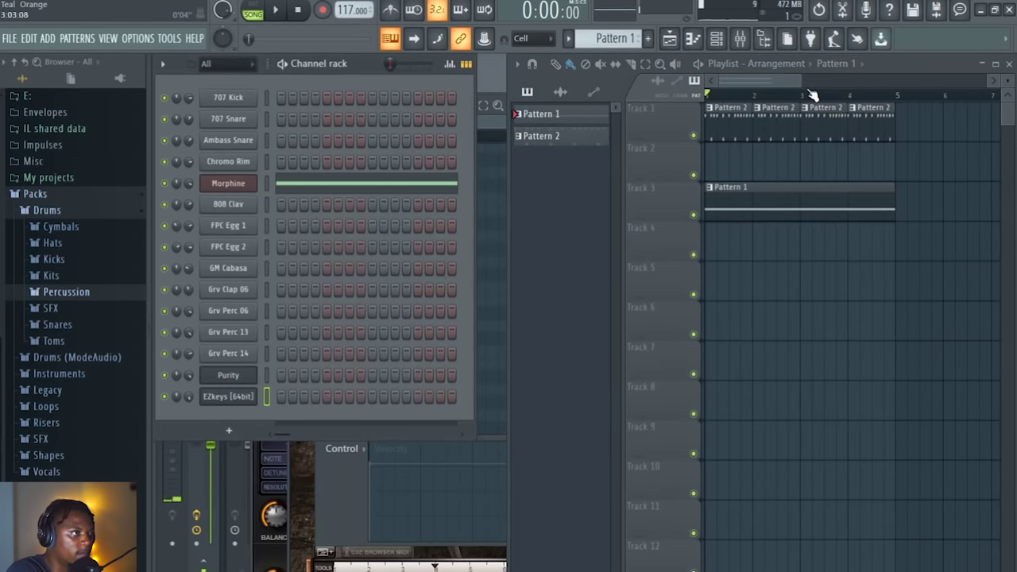
{"action": "double_click", "coordinate": [795, 204]}
{"action": "left_click", "coordinate": [351, 71]}
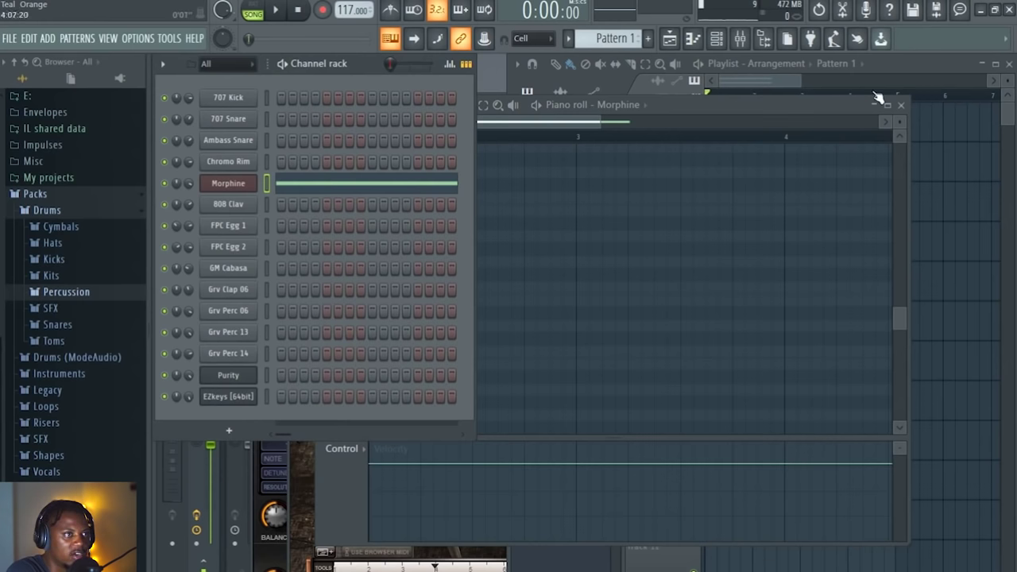
{"action": "left_click", "coordinate": [745, 82]}
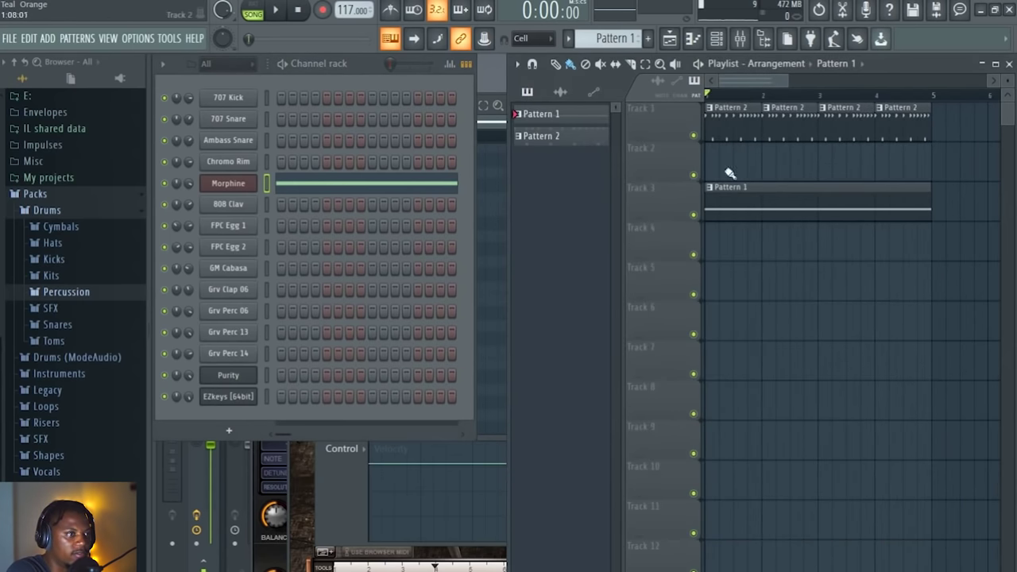
{"action": "double_click", "coordinate": [730, 205]}
{"action": "left_click", "coordinate": [373, 63]}
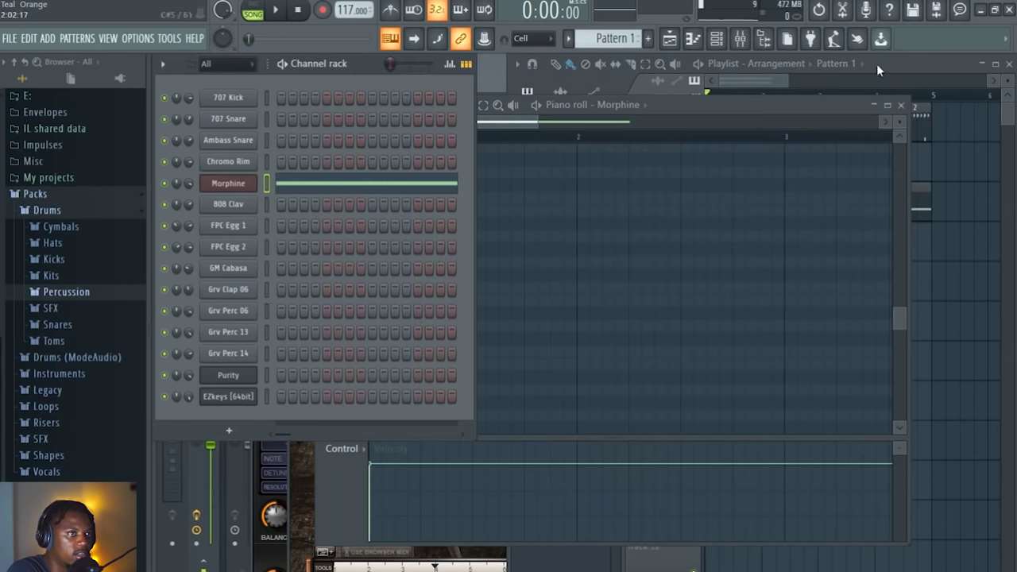
{"action": "left_click", "coordinate": [780, 85]}
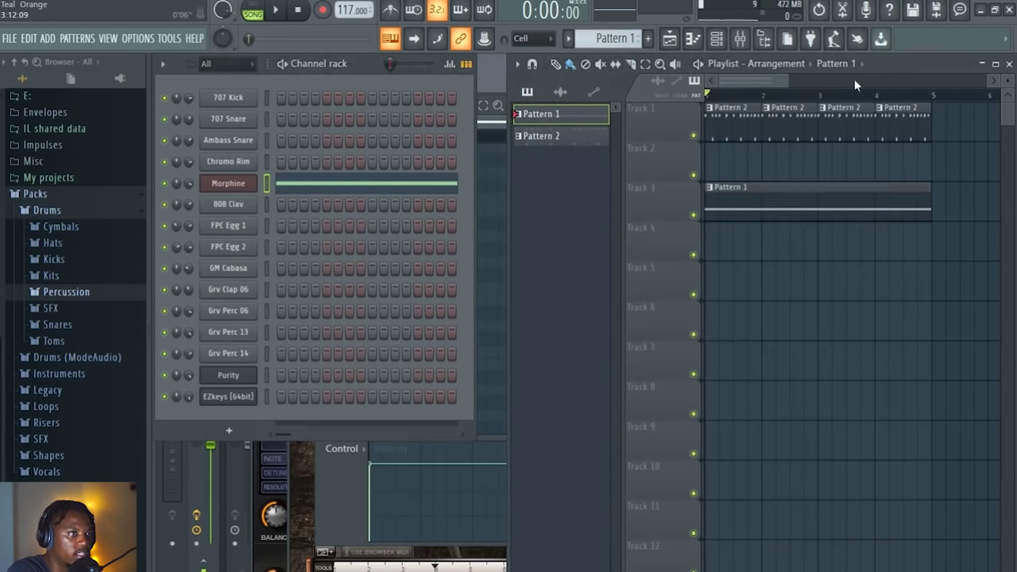
{"action": "double_click", "coordinate": [755, 202]}
Step: Add a Fruity DX10 channel to the channel rack and load its Log Drum preset
{"action": "left_click", "coordinate": [303, 392]}
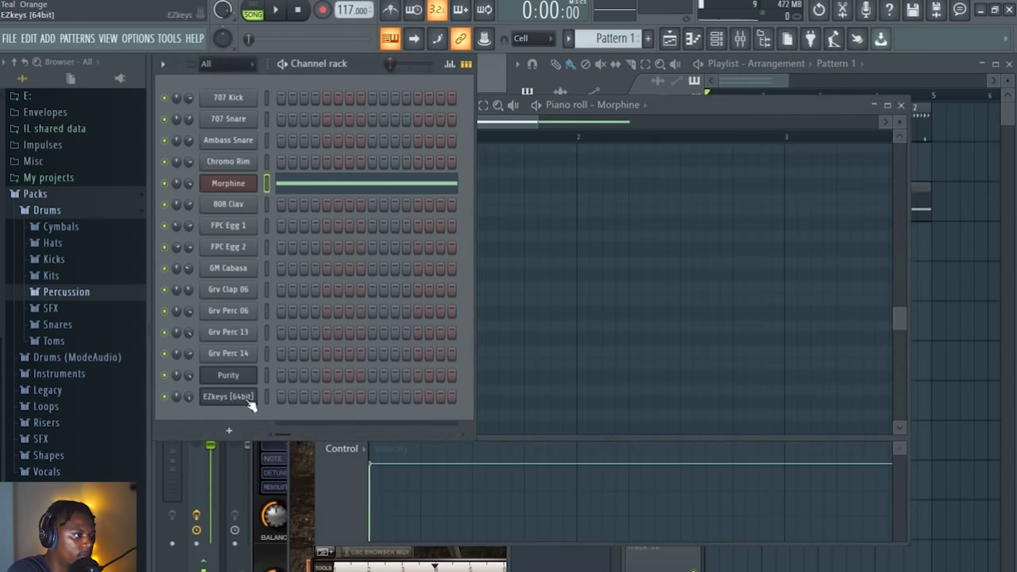
{"action": "left_click", "coordinate": [233, 428]}
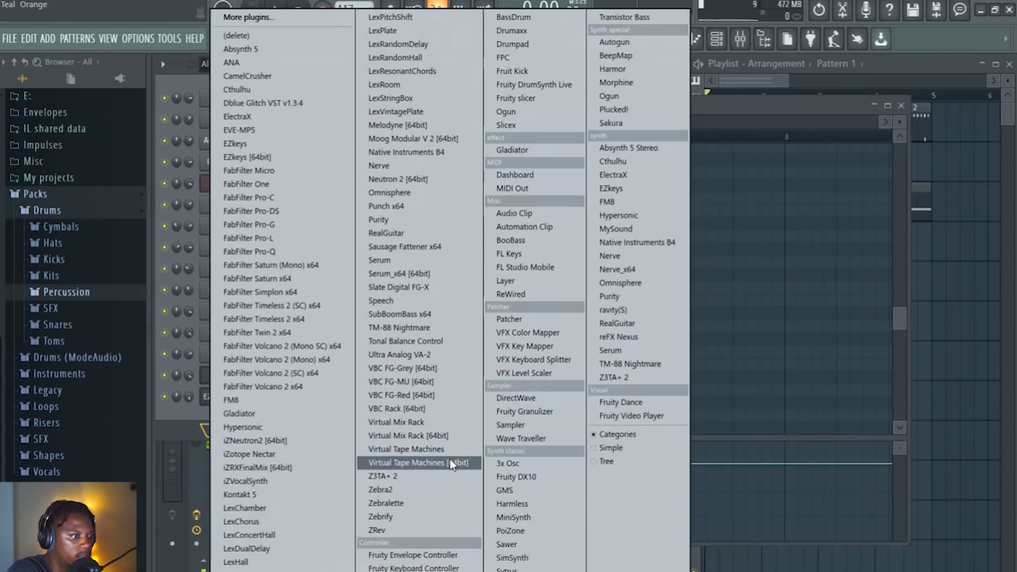
{"action": "left_click", "coordinate": [516, 476]}
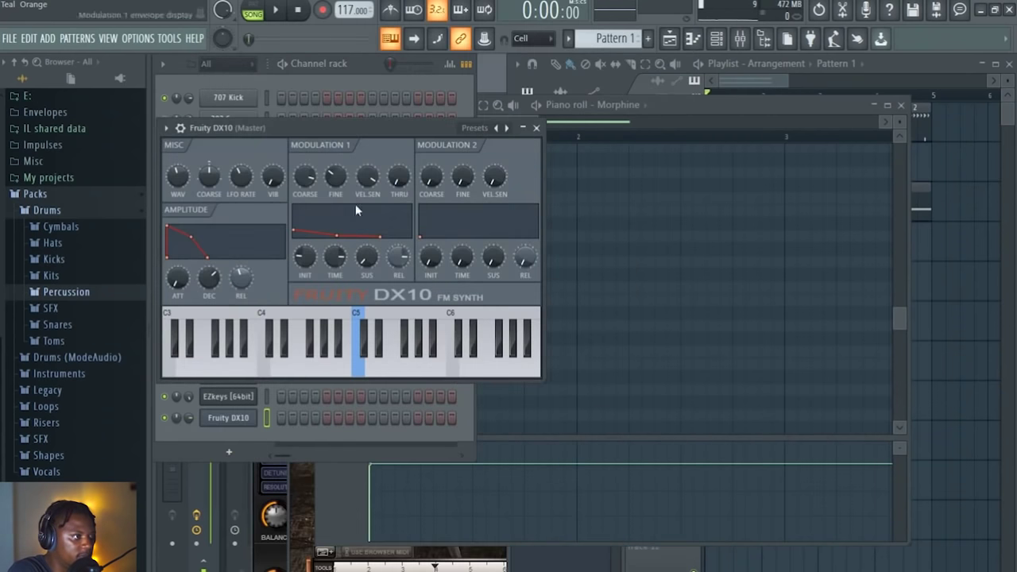
{"action": "left_click", "coordinate": [165, 130]}
{"action": "mouse_move", "coordinate": [209, 169]}
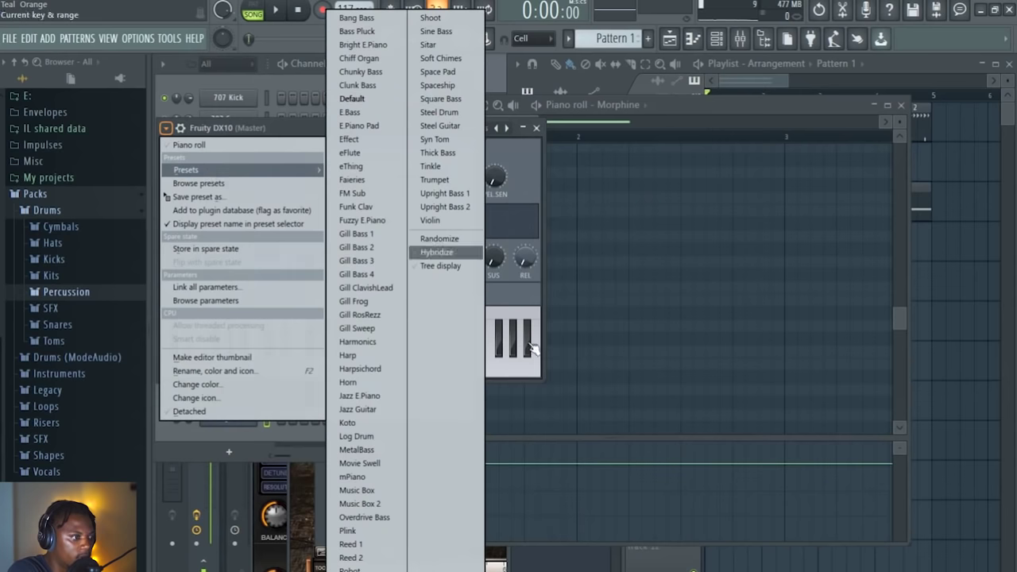
{"action": "left_click", "coordinate": [356, 436]}
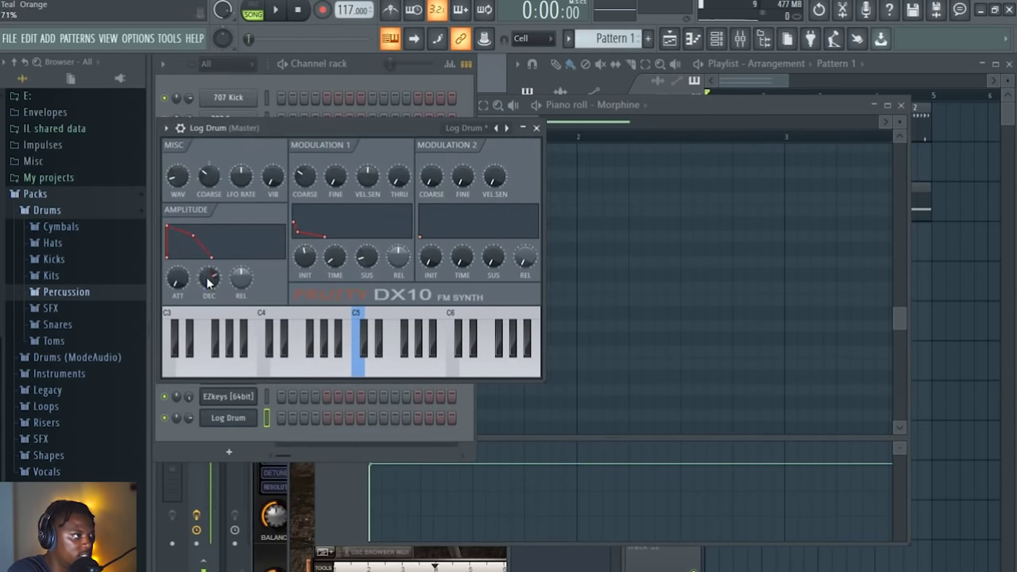
Step: Open the Log Drum piano roll and set the Log Drum channel volume to about 82% while the song plays
{"action": "left_click", "coordinate": [366, 66]}
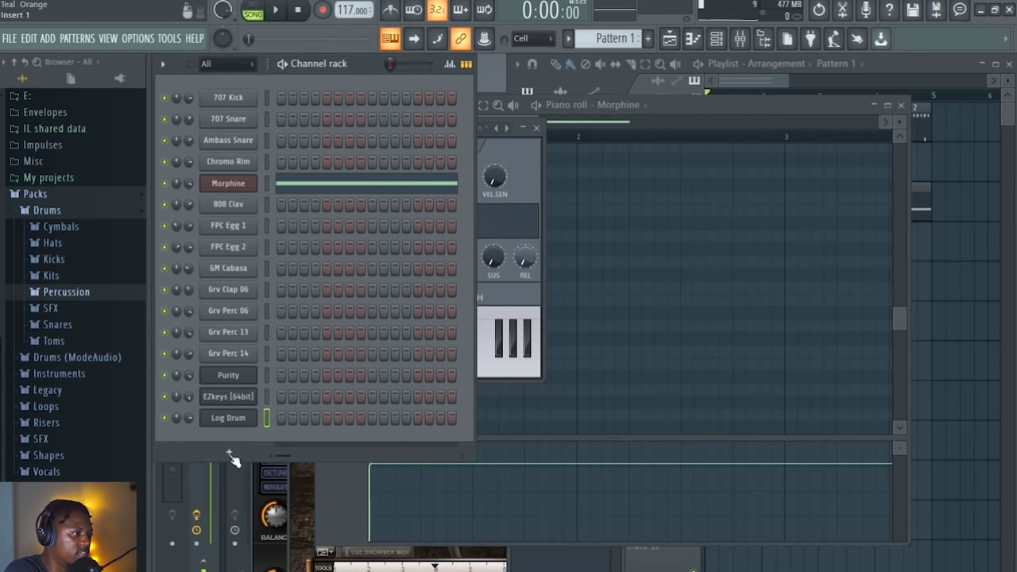
{"action": "right_click", "coordinate": [243, 418]}
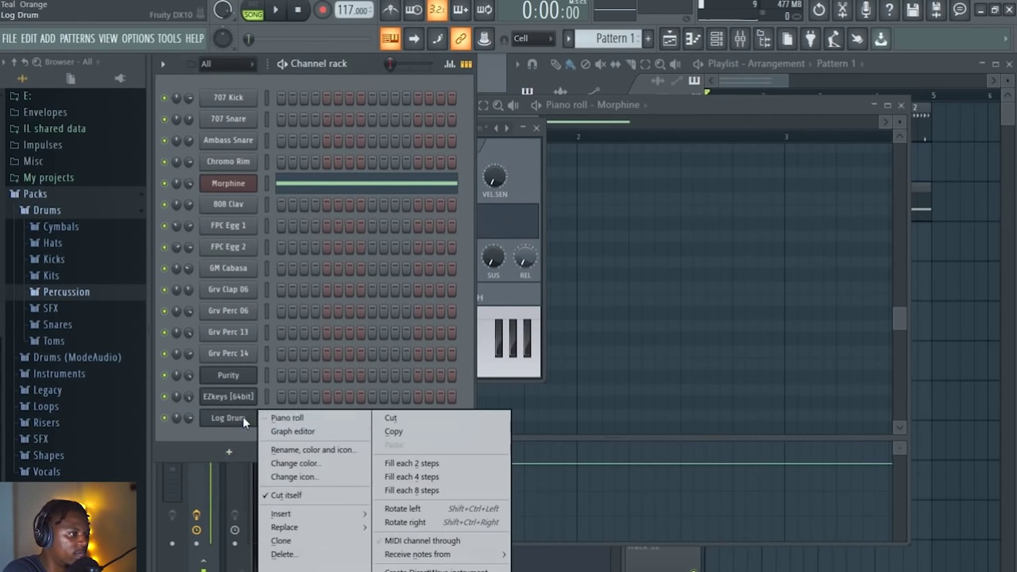
{"action": "left_click", "coordinate": [329, 425]}
{"action": "key", "text": "space"}
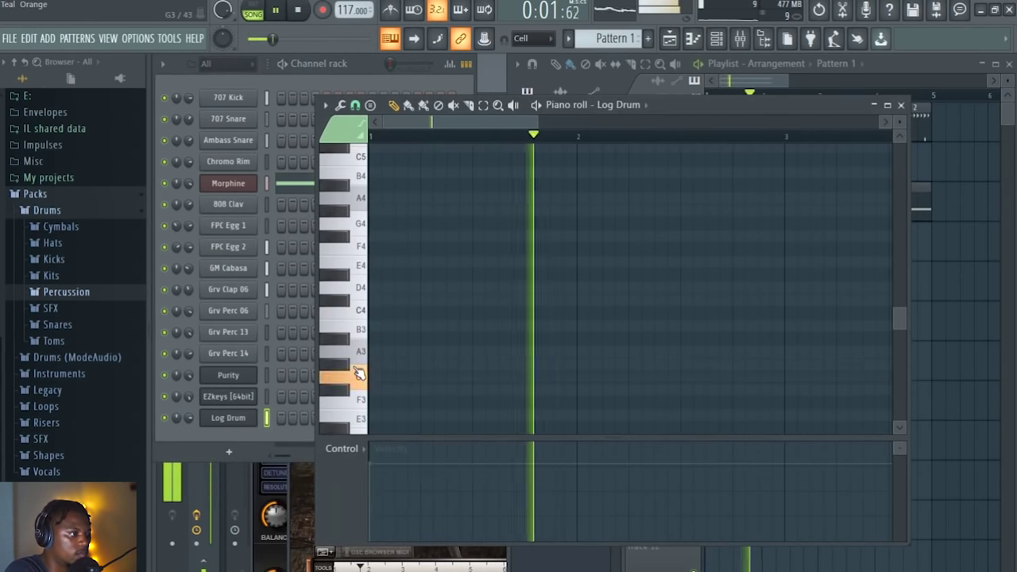
{"action": "left_click", "coordinate": [363, 332]}
{"action": "left_click", "coordinate": [208, 425]}
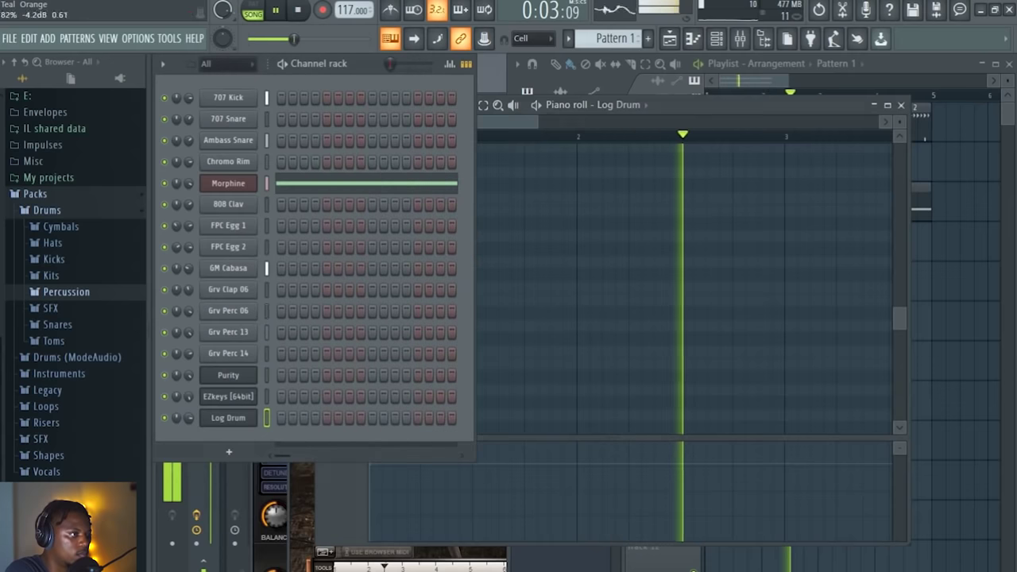
{"action": "left_click", "coordinate": [588, 108]}
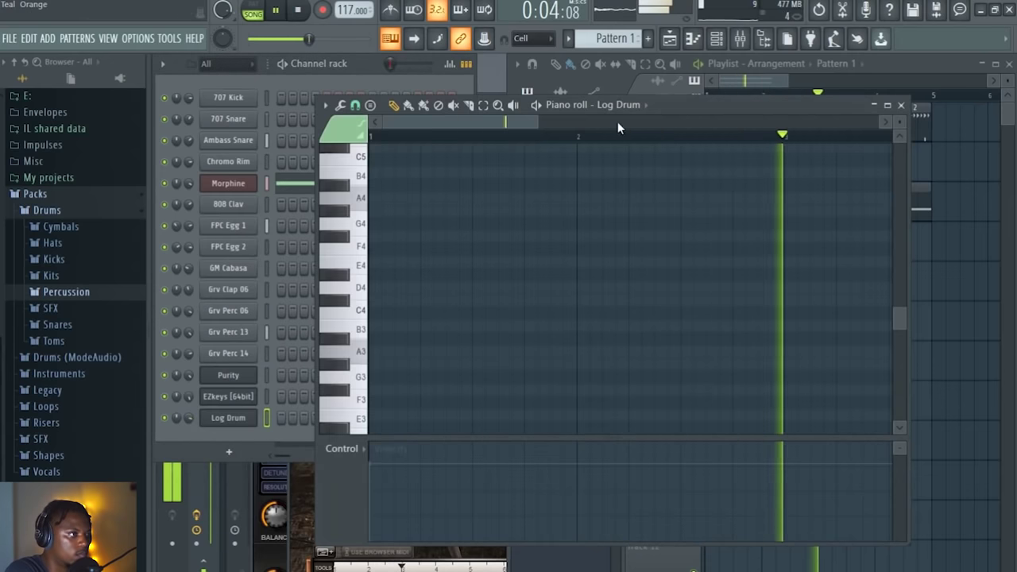
Step: Audition Log Drum pitches on the piano roll's keyboard against the playing song to find the starting notes
{"action": "left_click", "coordinate": [358, 294]}
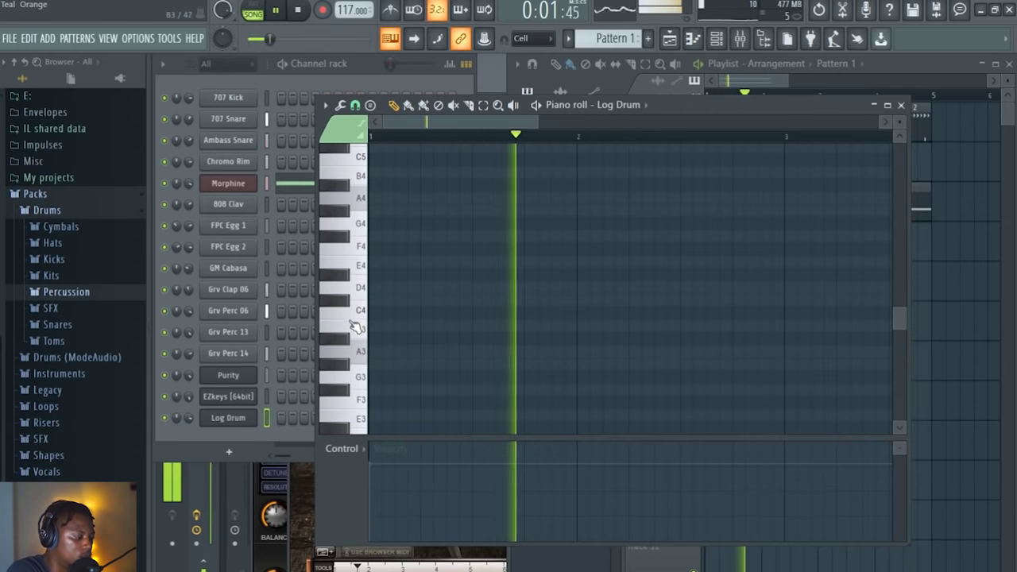
{"action": "key", "text": "v"}
{"action": "key", "text": "n"}
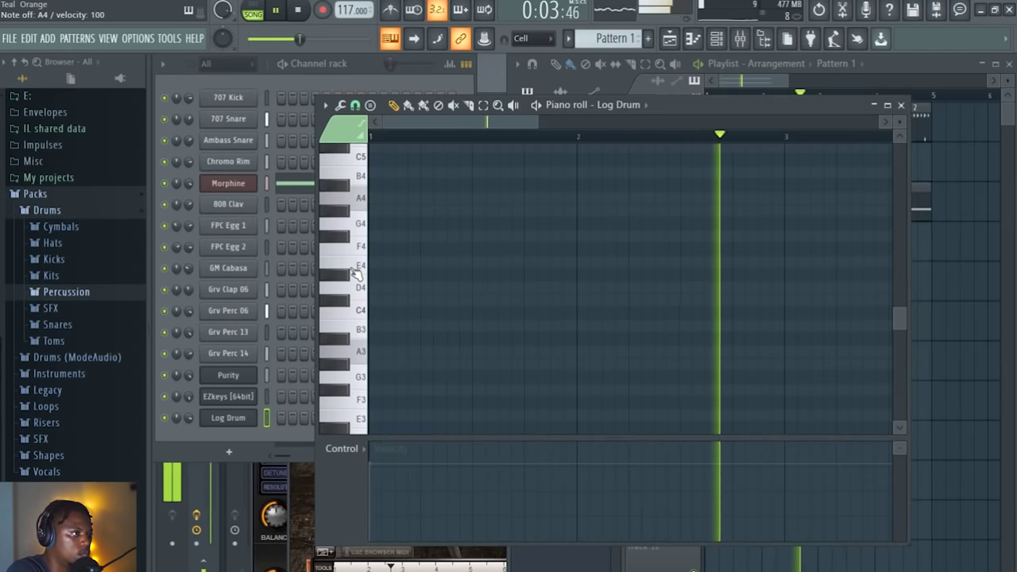
{"action": "left_click", "coordinate": [357, 268]}
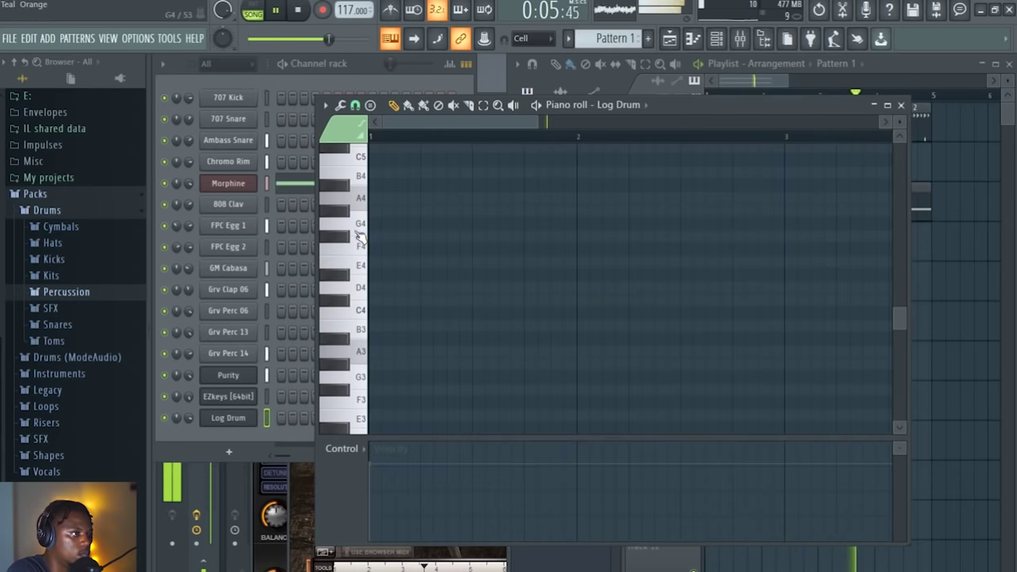
{"action": "scroll", "coordinate": [367, 223], "scroll_direction": "up", "scroll_amount": 3}
{"action": "left_click", "coordinate": [361, 255]}
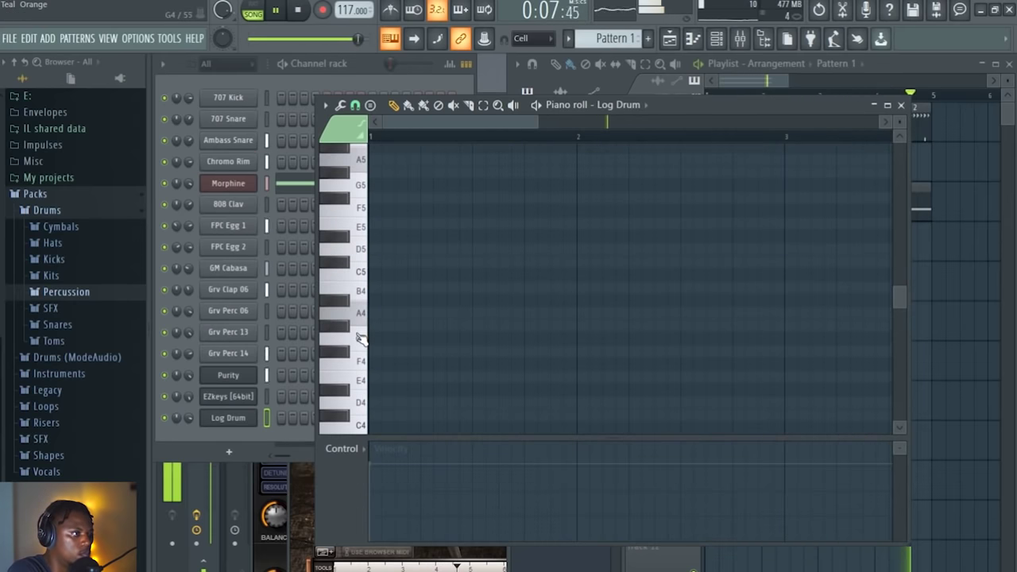
{"action": "scroll", "coordinate": [359, 338], "scroll_direction": "down", "scroll_amount": 3}
Step: Place one-step Log Drum notes in bar 1: C#4 on steps 1 and 4, and C4 on steps 7 and 10
{"action": "left_click", "coordinate": [359, 296]}
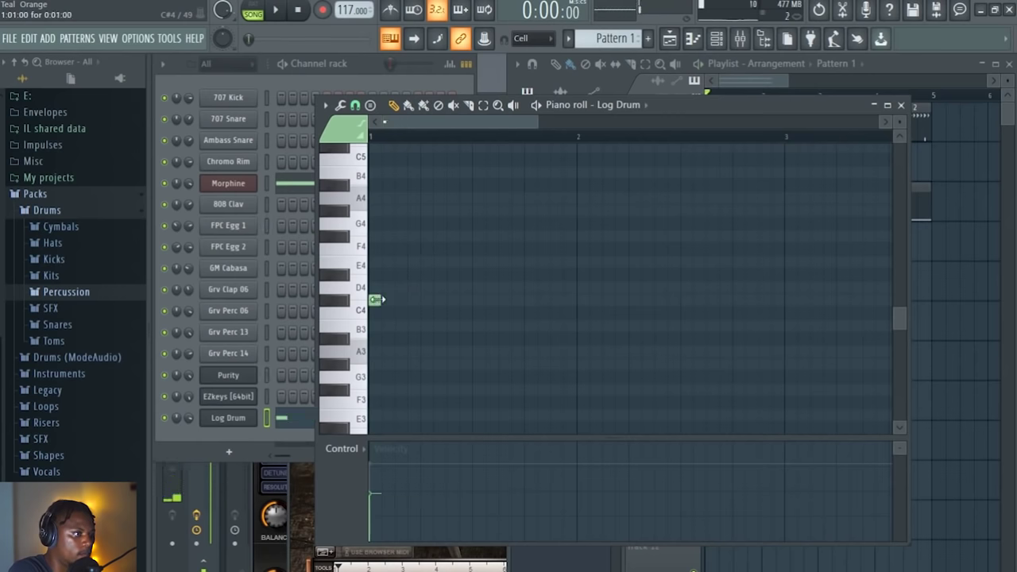
{"action": "key", "text": "space"}
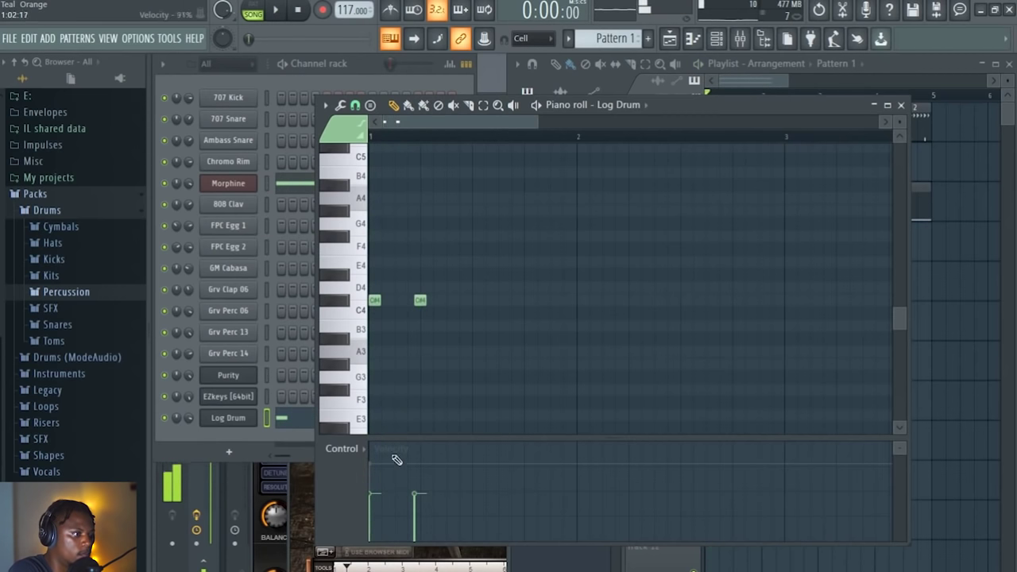
{"action": "key", "text": "space"}
{"action": "left_click_drag", "start_coordinate": [420, 299], "coordinate": [413, 301]}
{"action": "left_click", "coordinate": [450, 325]}
{"action": "left_click_drag", "start_coordinate": [448, 322], "coordinate": [449, 311]}
{"action": "left_click", "coordinate": [489, 313]}
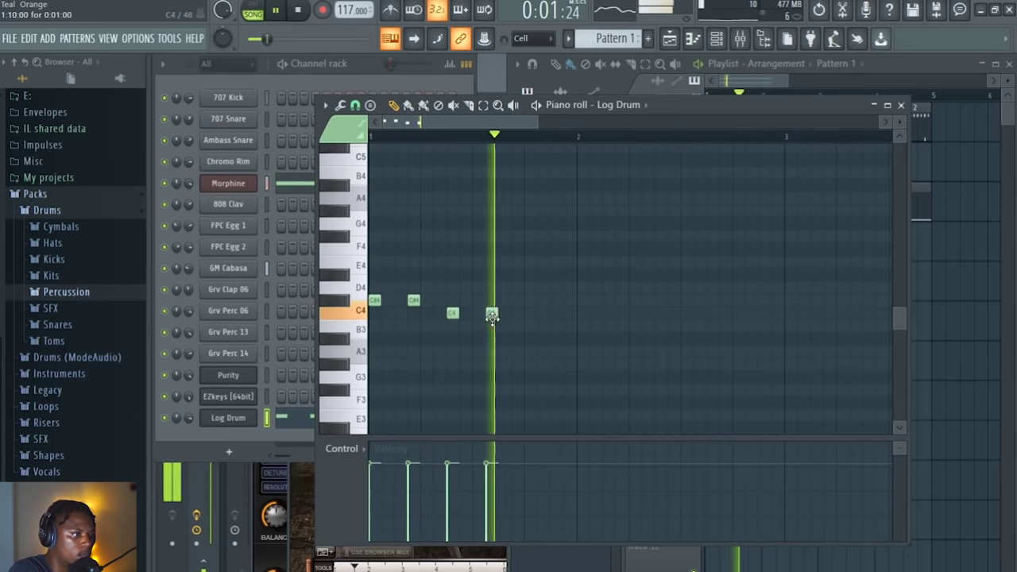
Step: Add C4 notes on steps 13 and 15 of bar 1 and a G#3 note on step 1 of bar 2
{"action": "left_click", "coordinate": [544, 327]}
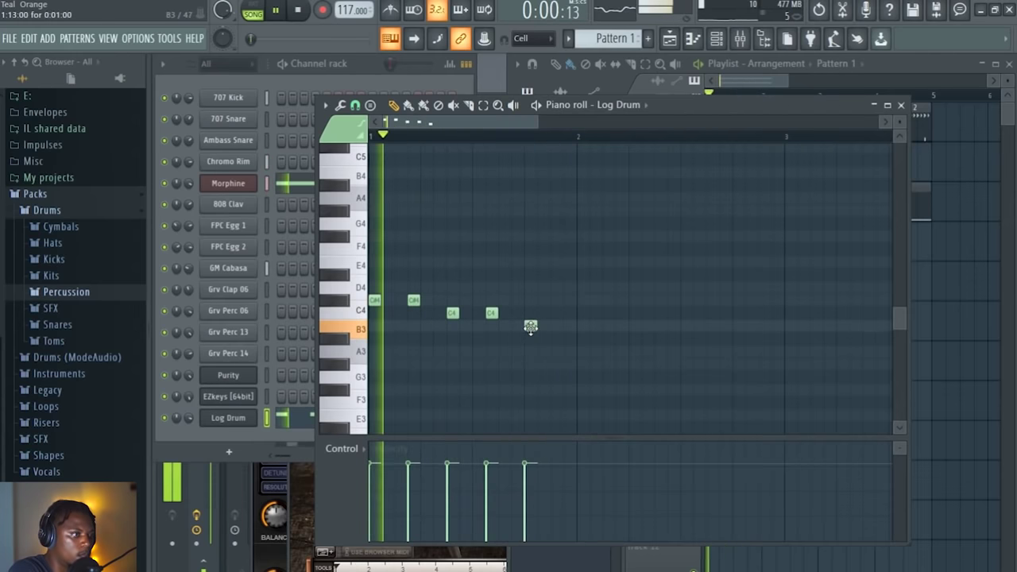
{"action": "left_click", "coordinate": [560, 326]}
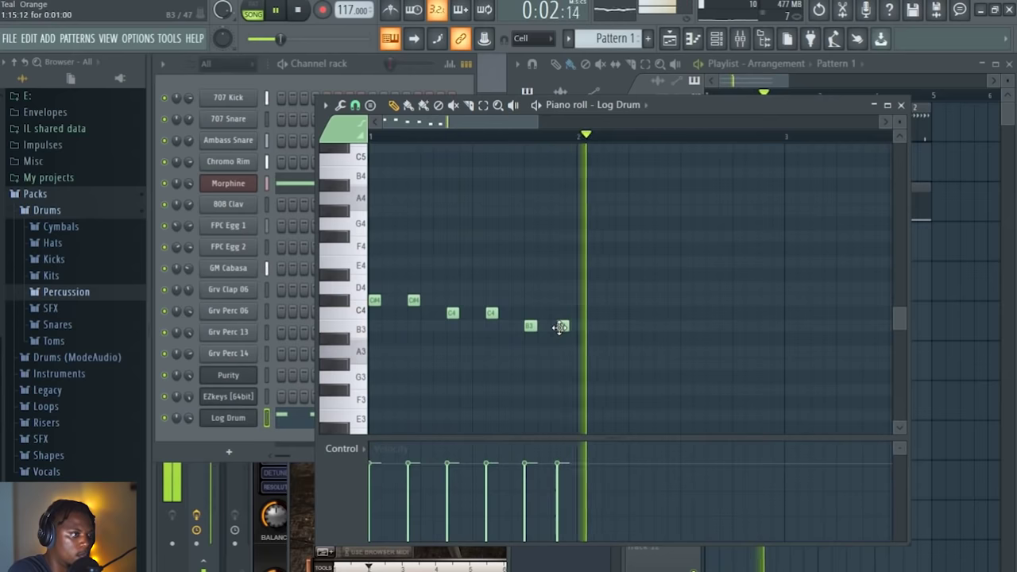
{"action": "left_click_drag", "start_coordinate": [529, 327], "coordinate": [555, 311]}
{"action": "key", "text": "space"}
{"action": "key", "text": "space"}
{"action": "left_click", "coordinate": [581, 364]}
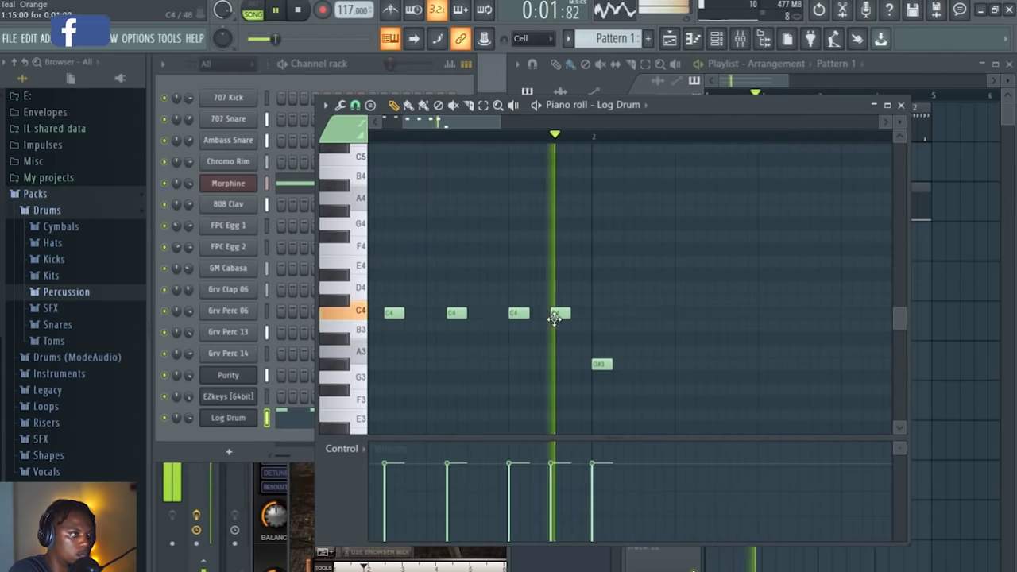
Step: Rework the end of bar 1 into two half-step C4 notes on steps 14 and 15
{"action": "left_click_drag", "start_coordinate": [555, 317], "coordinate": [544, 315]}
{"action": "key", "text": "space"}
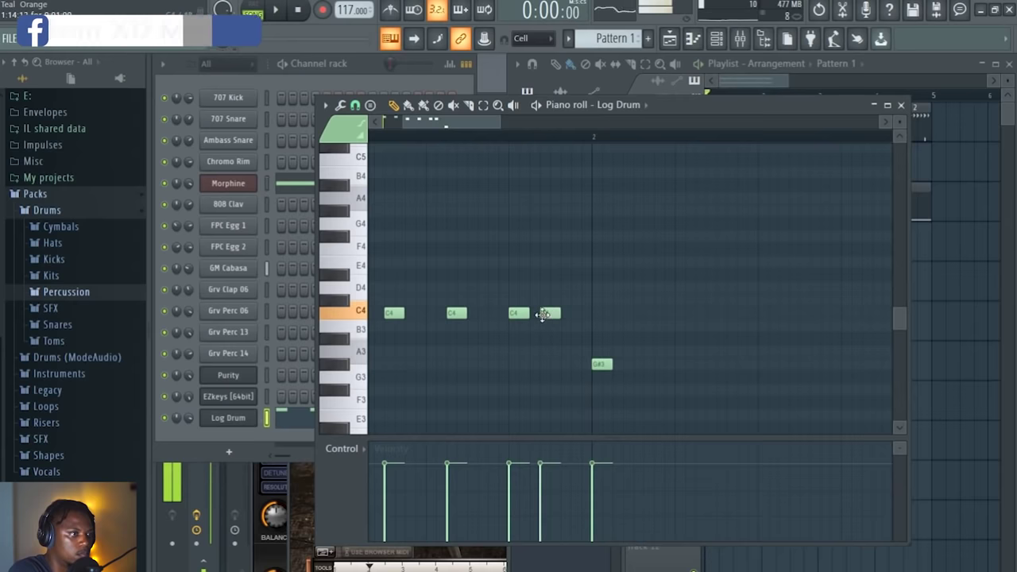
{"action": "left_click", "coordinate": [562, 314]}
{"action": "key", "text": "space"}
{"action": "left_click_drag", "start_coordinate": [564, 318], "coordinate": [554, 316]}
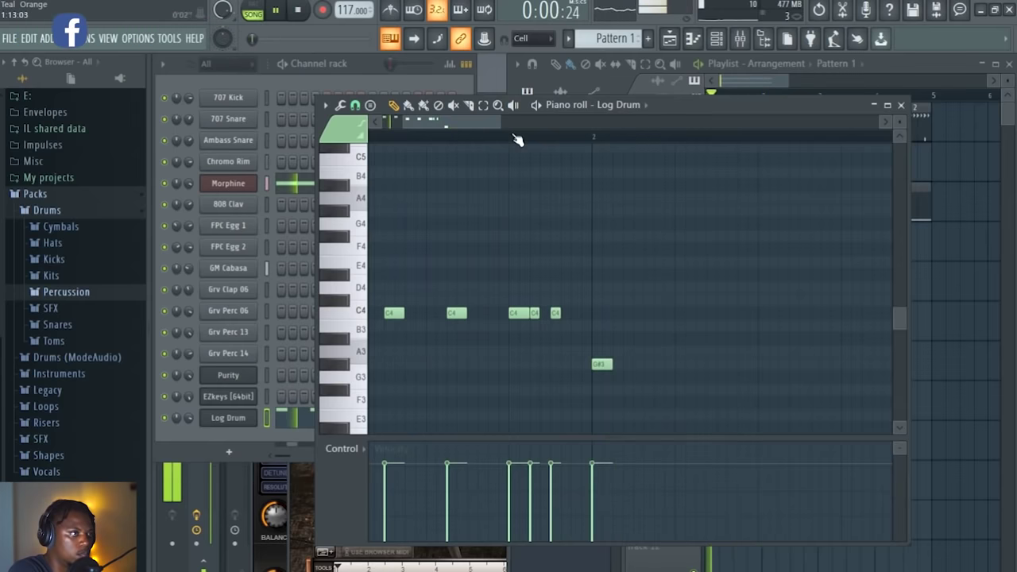
Step: Lower the first note of bar 2 to F3 and add F3 notes on steps 4, 7, 11 and 14 of that bar
{"action": "scroll", "coordinate": [533, 141], "scroll_direction": "down", "scroll_amount": 2}
{"action": "left_click_drag", "start_coordinate": [575, 367], "coordinate": [573, 407]}
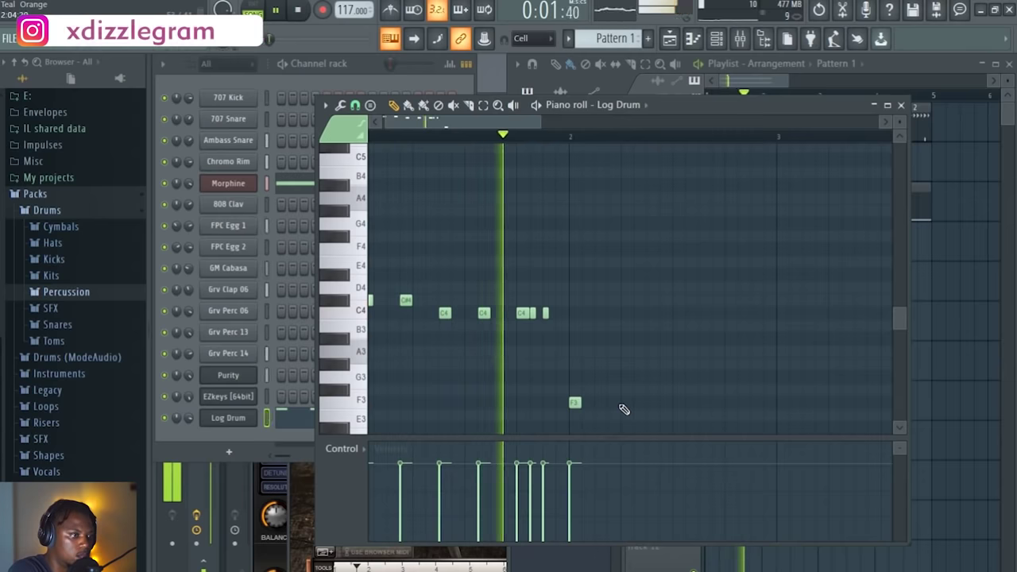
{"action": "left_click", "coordinate": [644, 402]}
{"action": "left_click_drag", "start_coordinate": [644, 402], "coordinate": [653, 403]}
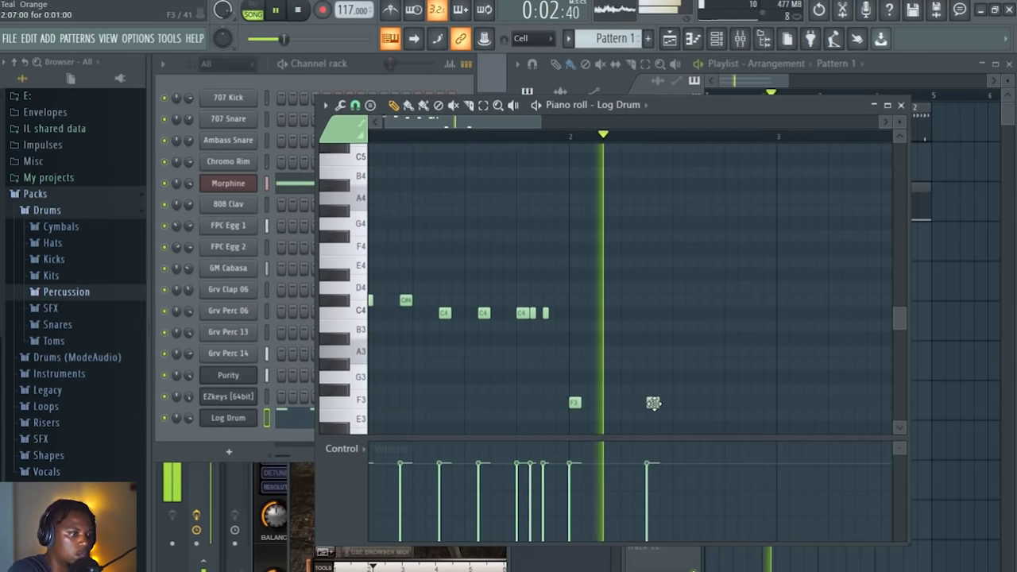
{"action": "left_click_drag", "start_coordinate": [729, 402], "coordinate": [704, 402]}
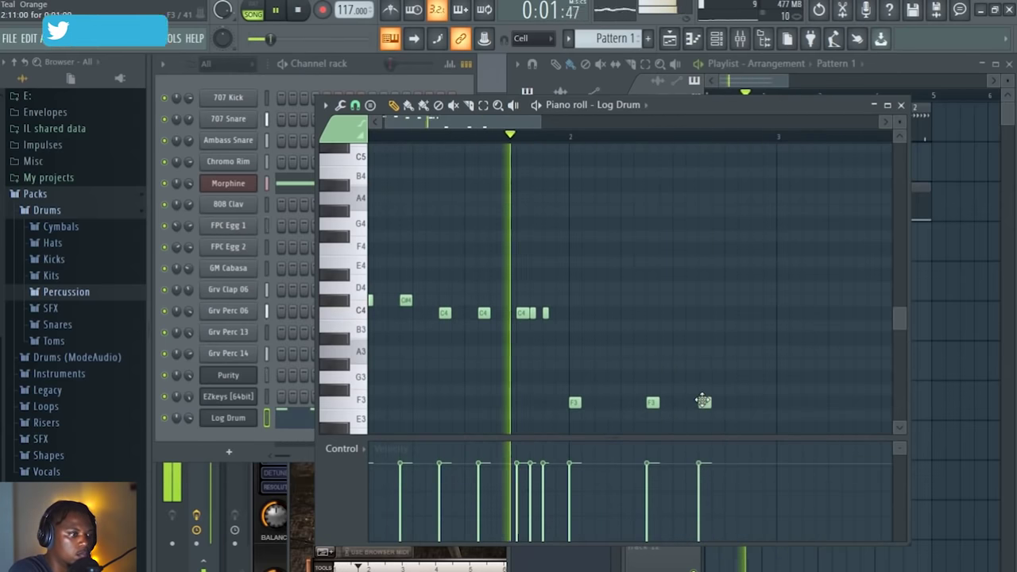
{"action": "key", "text": "space"}
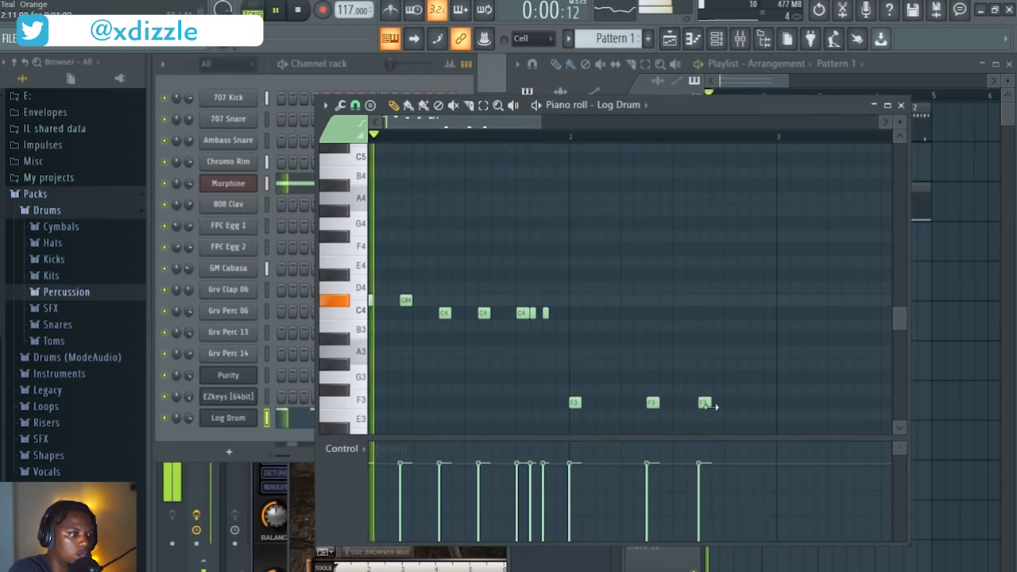
{"action": "left_click", "coordinate": [613, 403]}
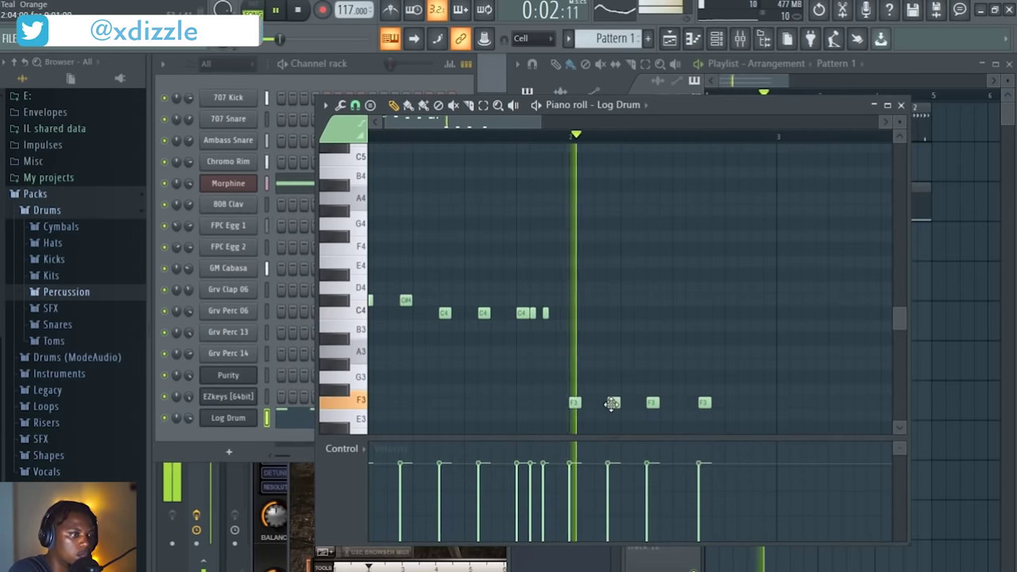
{"action": "left_click", "coordinate": [738, 403]}
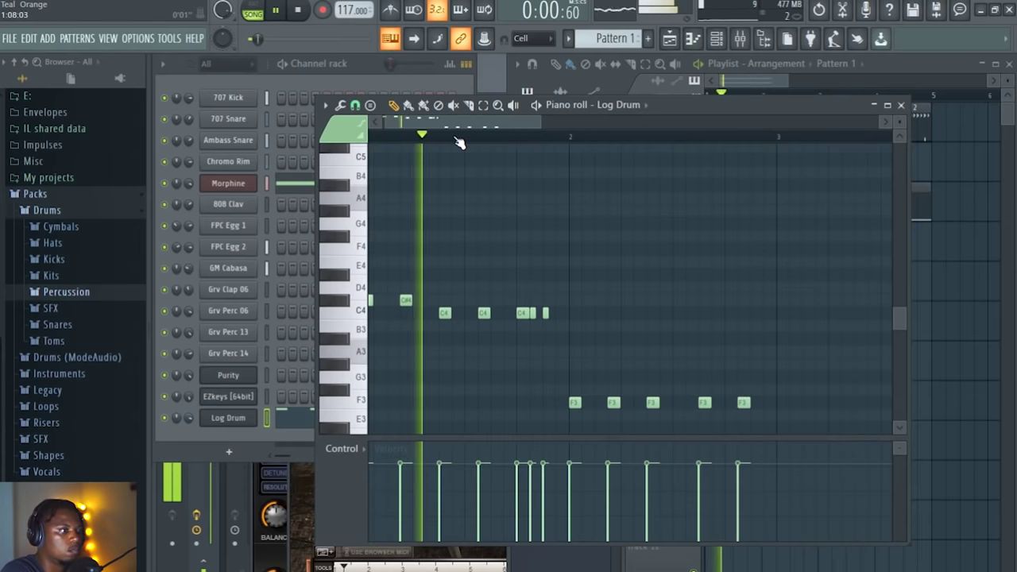
Step: Duplicate the two-bar Log Drum phrase so the copy starts at bar 3, and play the song
{"action": "scroll", "coordinate": [461, 146], "scroll_direction": "down", "scroll_amount": 1}
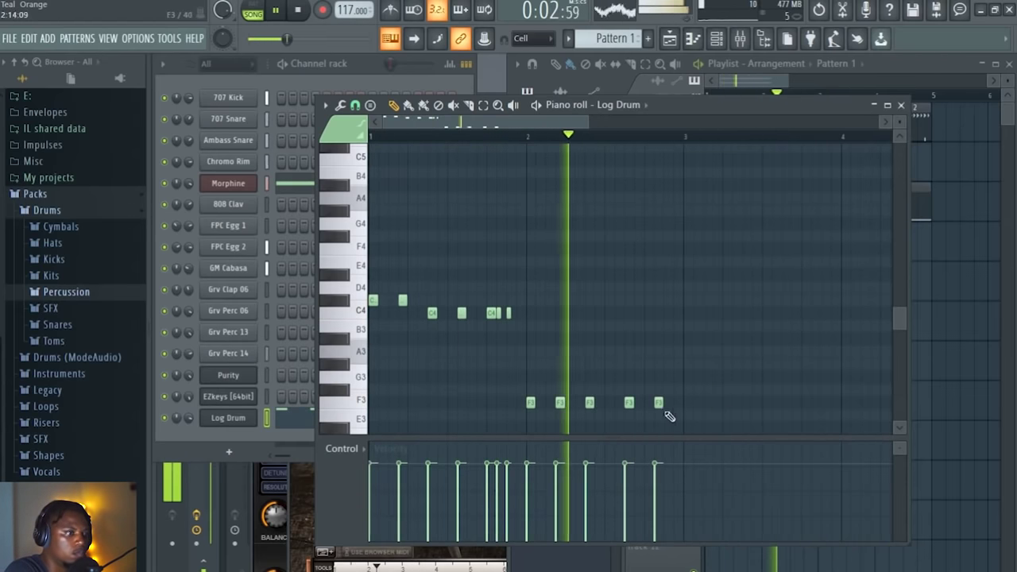
{"action": "left_click_drag", "start_coordinate": [701, 422], "coordinate": [372, 258]}
{"action": "key", "text": "space"}
{"action": "left_click_drag", "start_coordinate": [372, 301], "coordinate": [676, 293]}
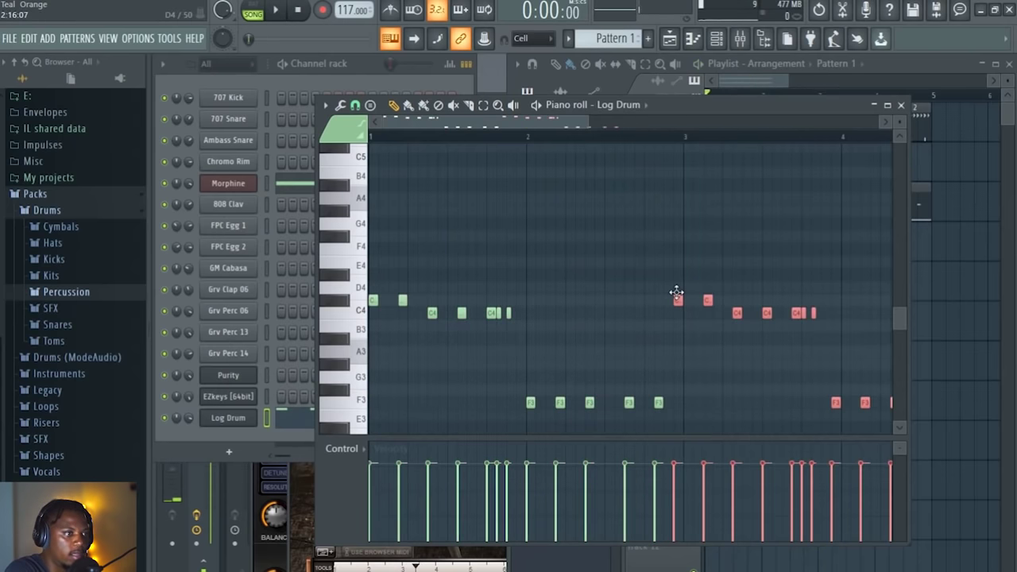
{"action": "key", "text": "space"}
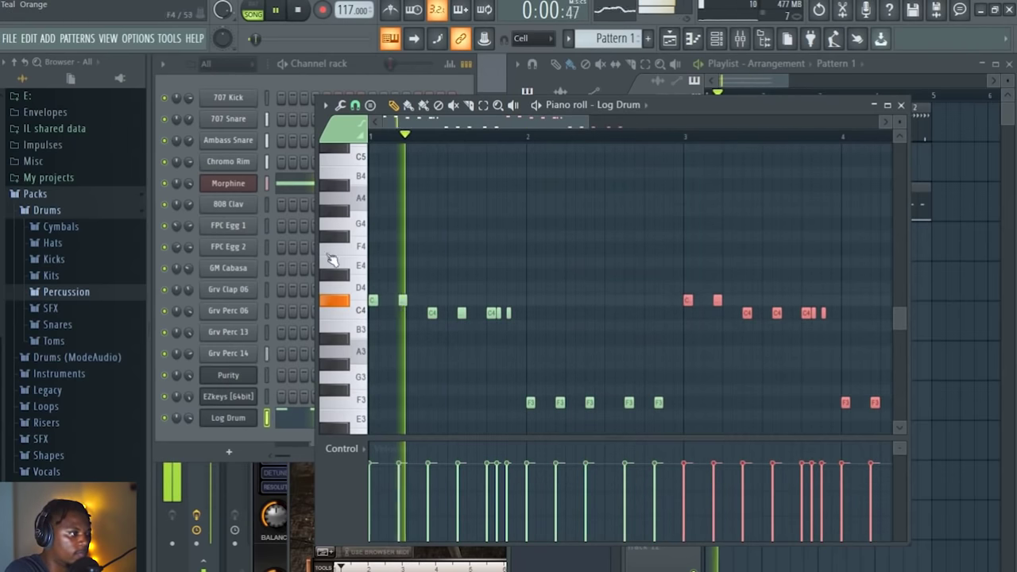
Step: Adjust the Log Drum channel's volume and lower the Morphine channel's volume during playback
{"action": "left_click", "coordinate": [193, 422]}
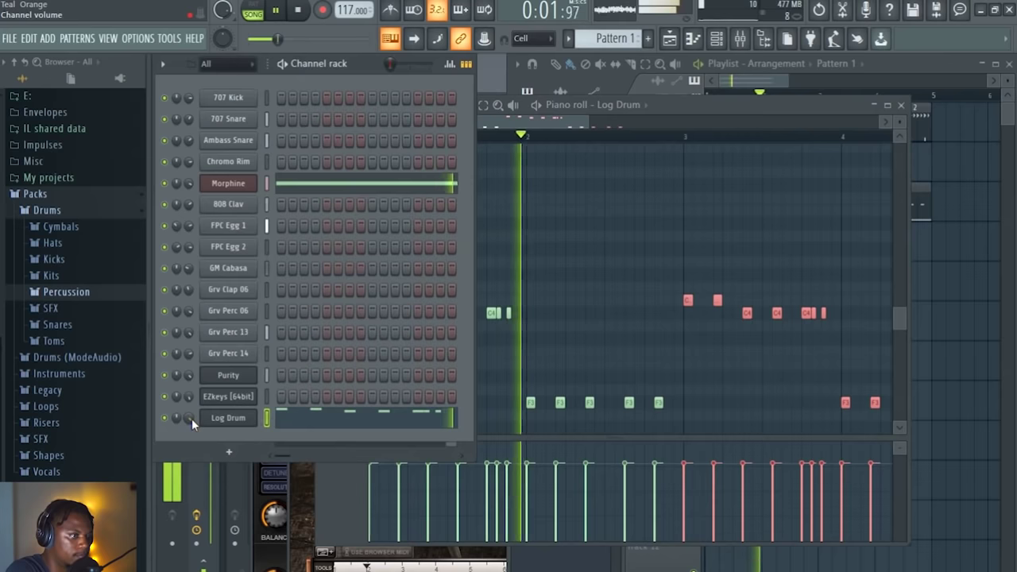
{"action": "left_click", "coordinate": [718, 104]}
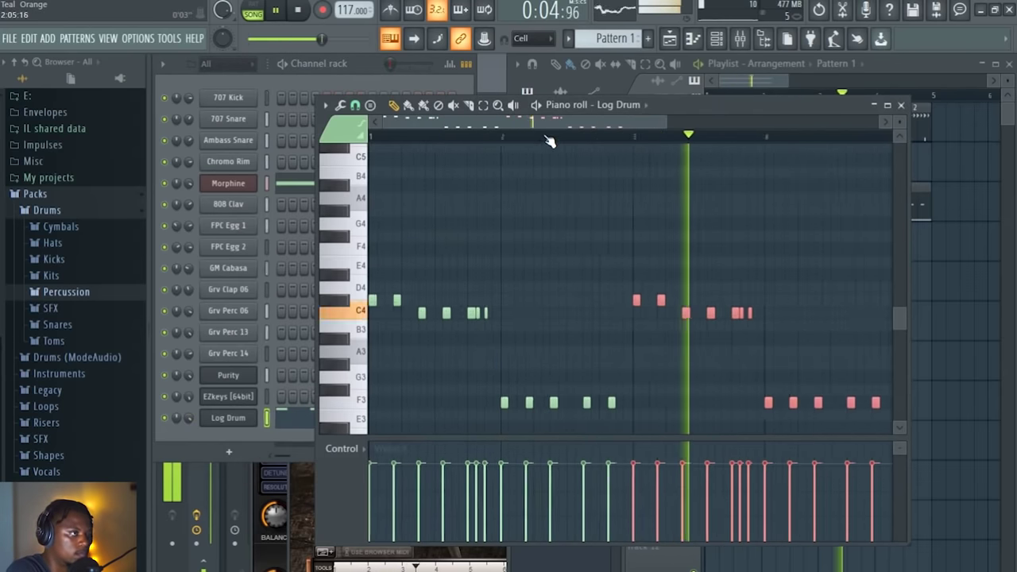
{"action": "left_click", "coordinate": [368, 66]}
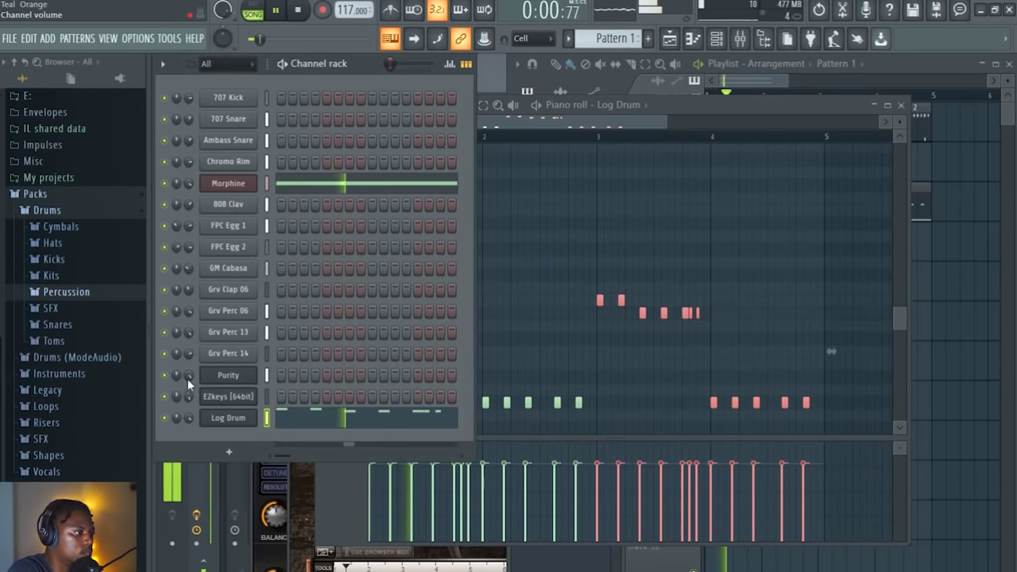
{"action": "left_click_drag", "start_coordinate": [189, 184], "coordinate": [189, 200]}
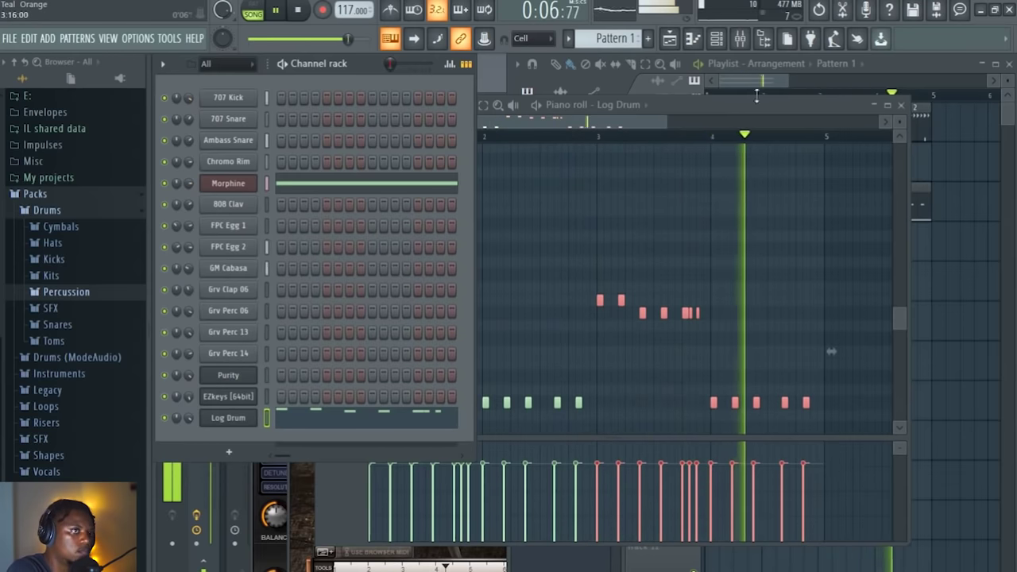
Step: Open the Pattern 1 clip from the playlist and raise the Ambass Snare channel's volume
{"action": "left_click", "coordinate": [896, 70]}
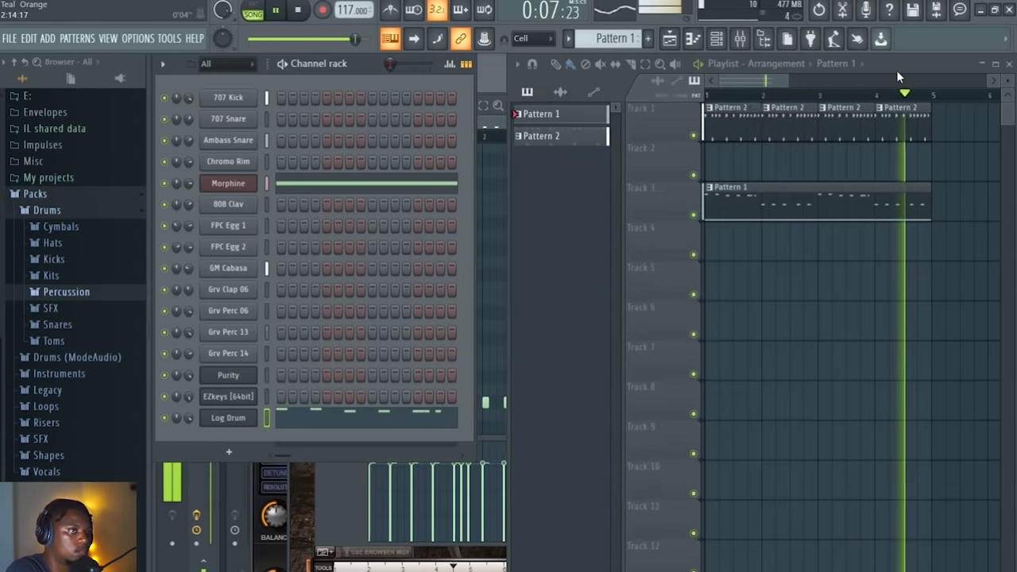
{"action": "double_click", "coordinate": [735, 208]}
{"action": "left_click", "coordinate": [362, 66]}
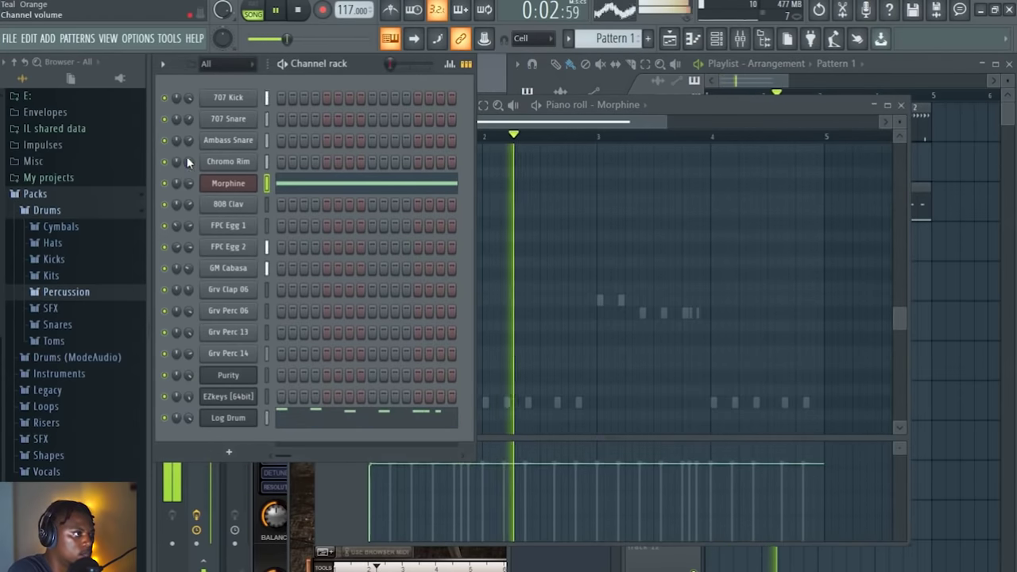
{"action": "left_click_drag", "start_coordinate": [188, 141], "coordinate": [190, 104]}
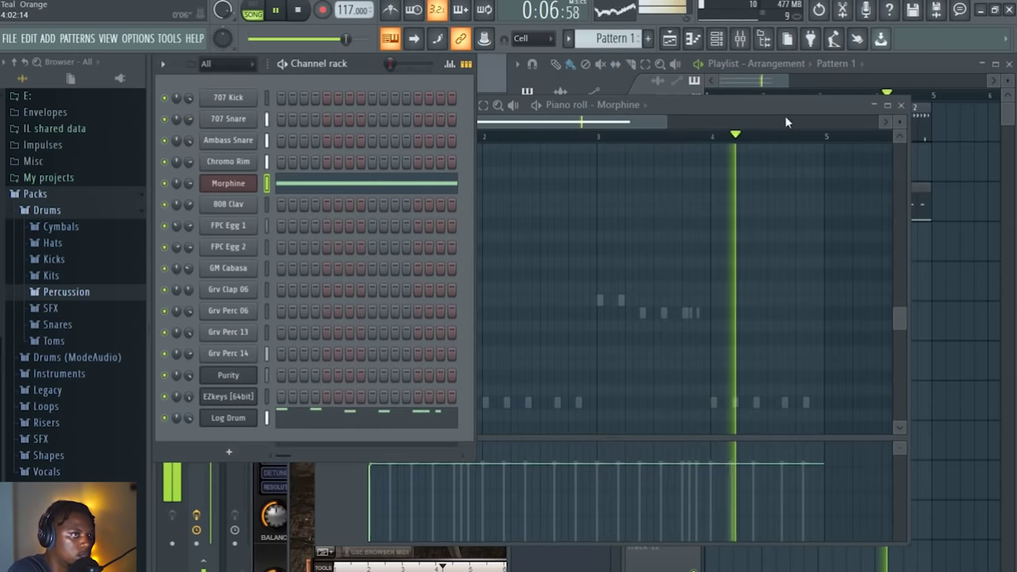
Step: Open Pattern 2 from the playlist and rework the 707 Snare so it hits only on steps 1 and 4
{"action": "left_click", "coordinate": [758, 85]}
{"action": "double_click", "coordinate": [735, 121]}
{"action": "left_click", "coordinate": [356, 74]}
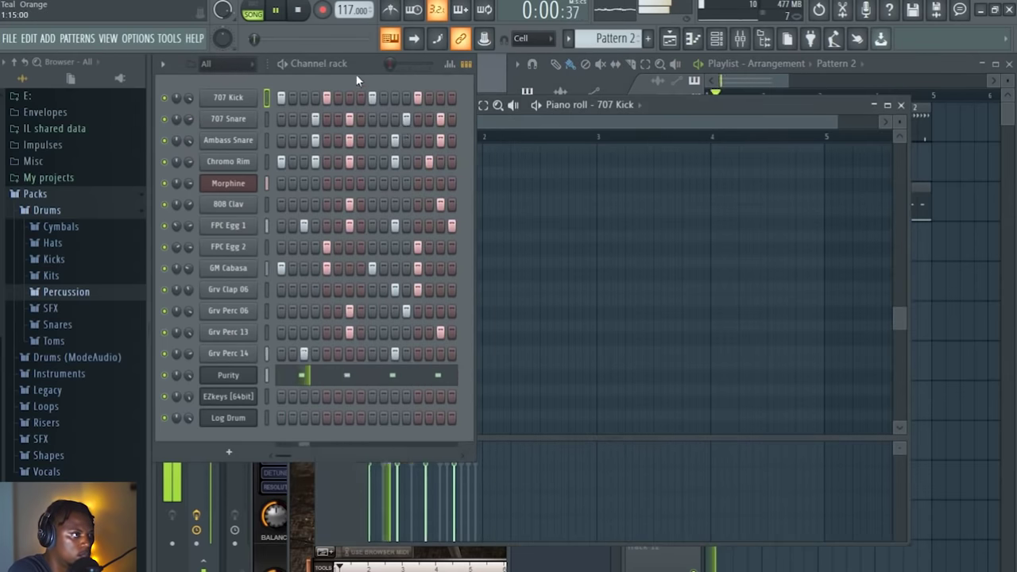
{"action": "right_click", "coordinate": [406, 119]}
{"action": "left_click", "coordinate": [395, 119]}
{"action": "left_click", "coordinate": [419, 119]}
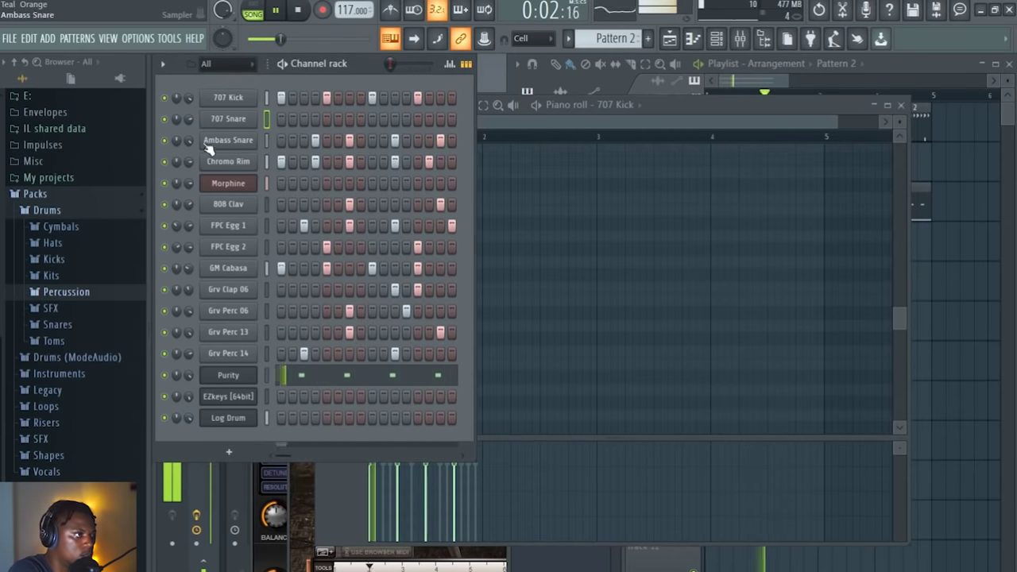
{"action": "left_click", "coordinate": [315, 118]}
{"action": "key", "text": "space"}
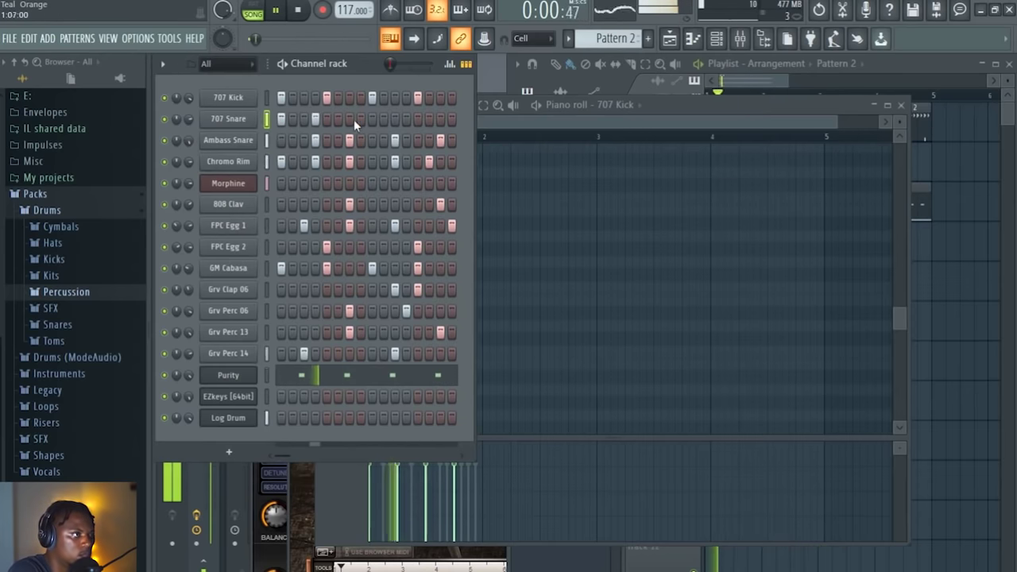
{"action": "left_click", "coordinate": [405, 118]}
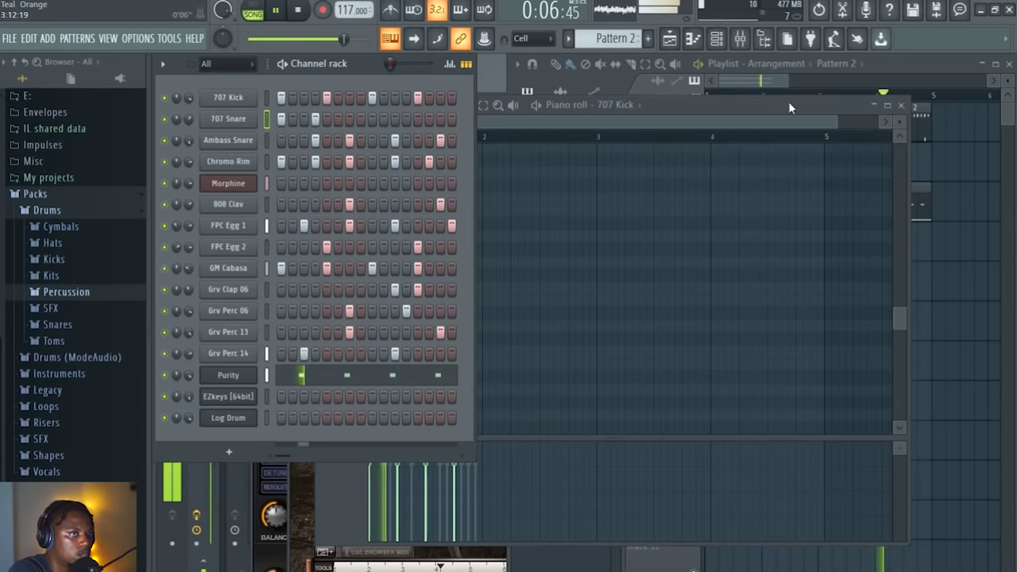
Step: Review the arrangement in the playlist, reopen the Pattern 2 steps and stop playback
{"action": "left_click", "coordinate": [902, 63]}
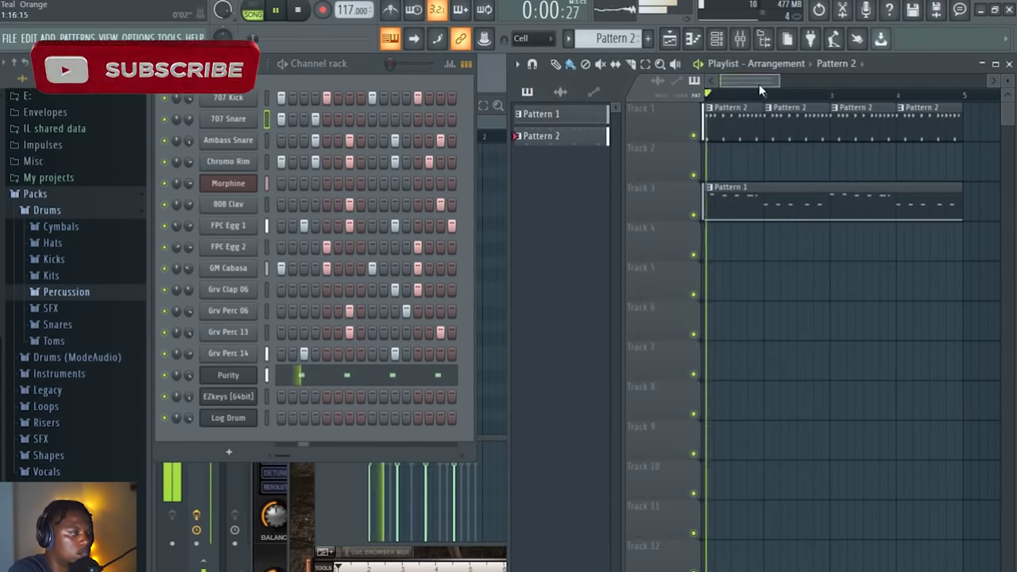
{"action": "scroll", "coordinate": [750, 94], "scroll_direction": "down", "scroll_amount": 1}
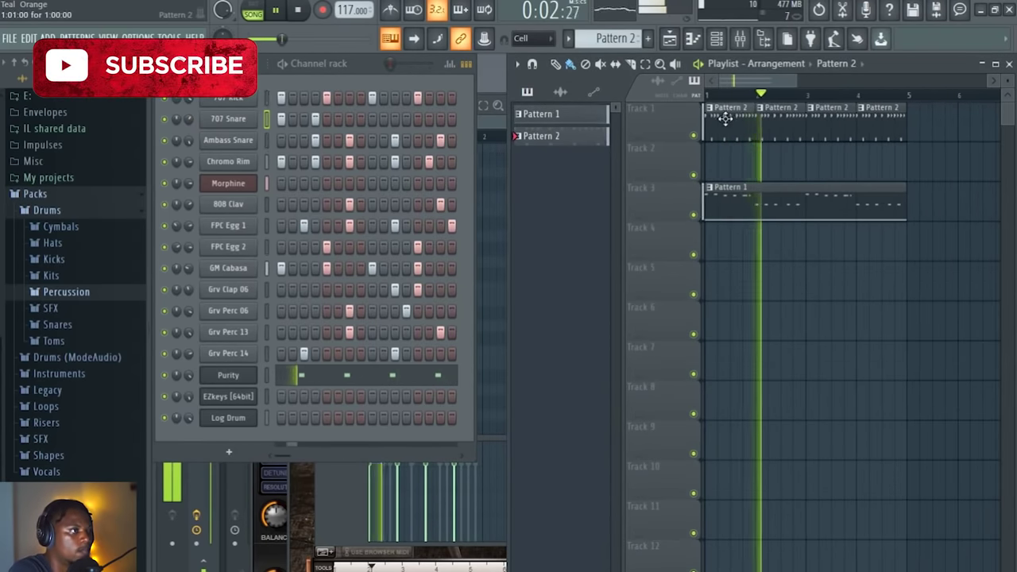
{"action": "double_click", "coordinate": [724, 118]}
{"action": "left_click", "coordinate": [387, 94]}
{"action": "key", "text": "space"}
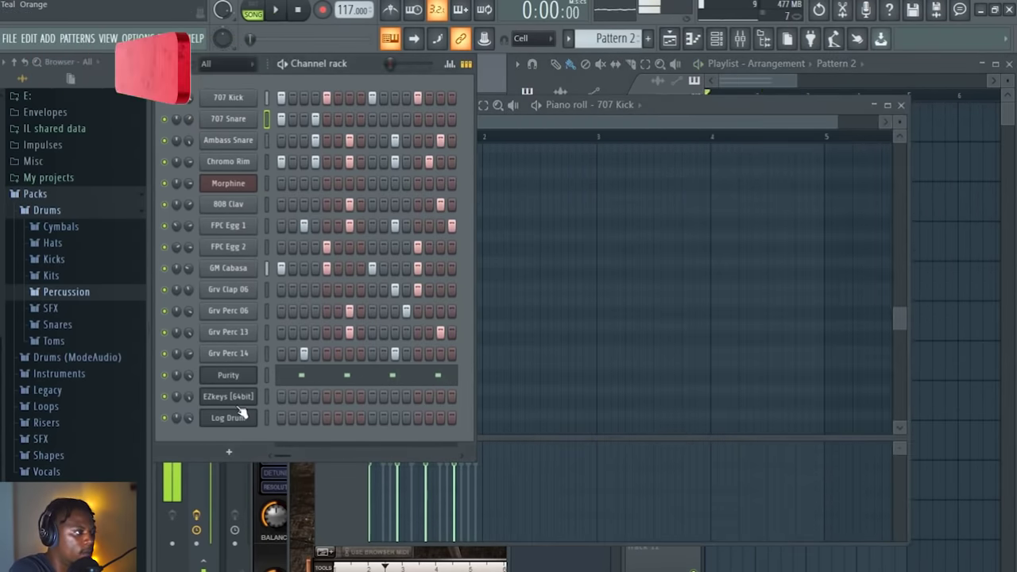
Step: Find PERC_SteelDrum_C5 among the Legacy instrument percussion samples and open it in a new channel
{"action": "left_click", "coordinate": [46, 209]}
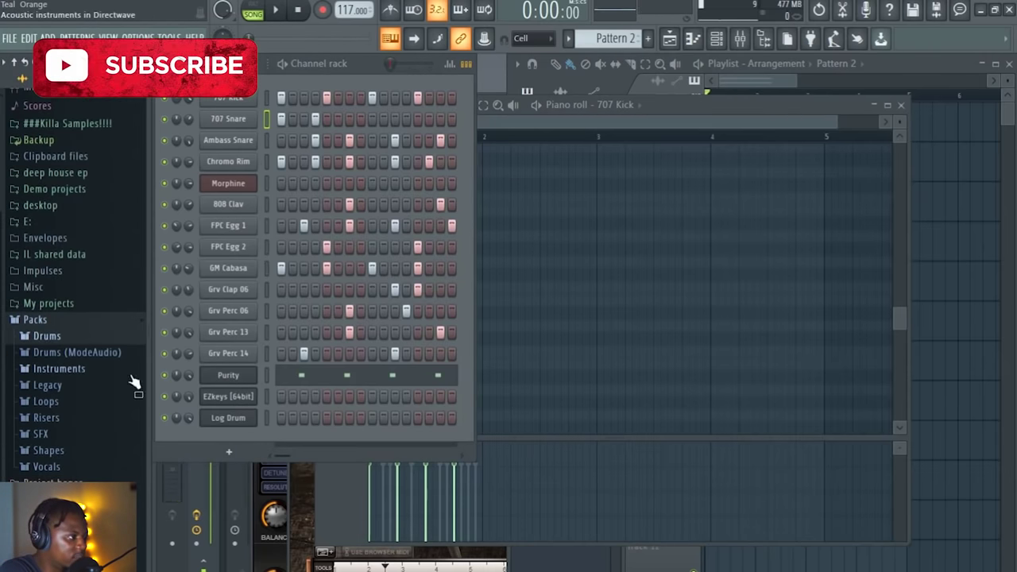
{"action": "left_click", "coordinate": [46, 401]}
{"action": "left_click", "coordinate": [64, 385]}
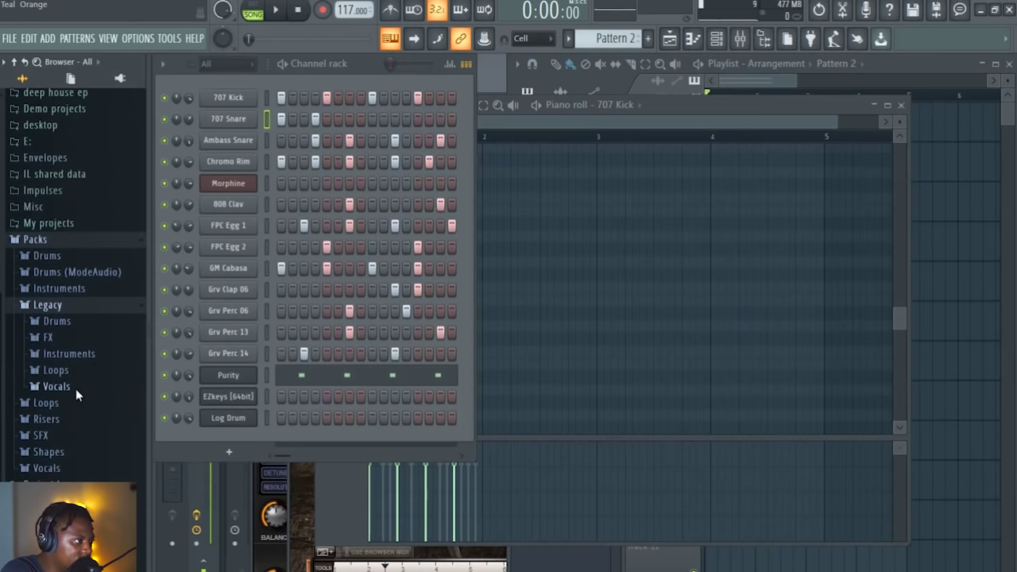
{"action": "left_click", "coordinate": [83, 370]}
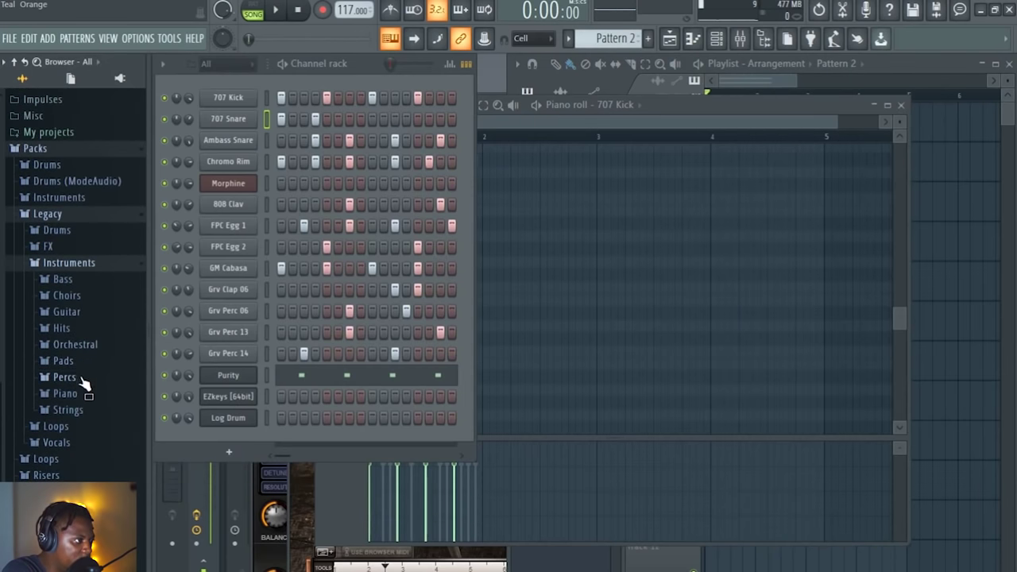
{"action": "left_click", "coordinate": [79, 377]}
{"action": "right_click", "coordinate": [113, 292]}
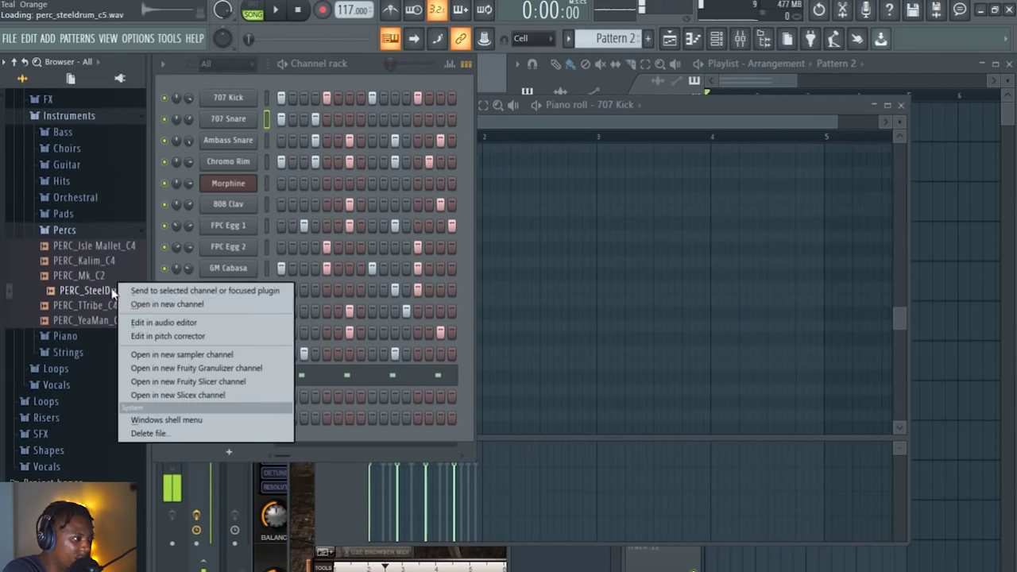
{"action": "left_click", "coordinate": [162, 305]}
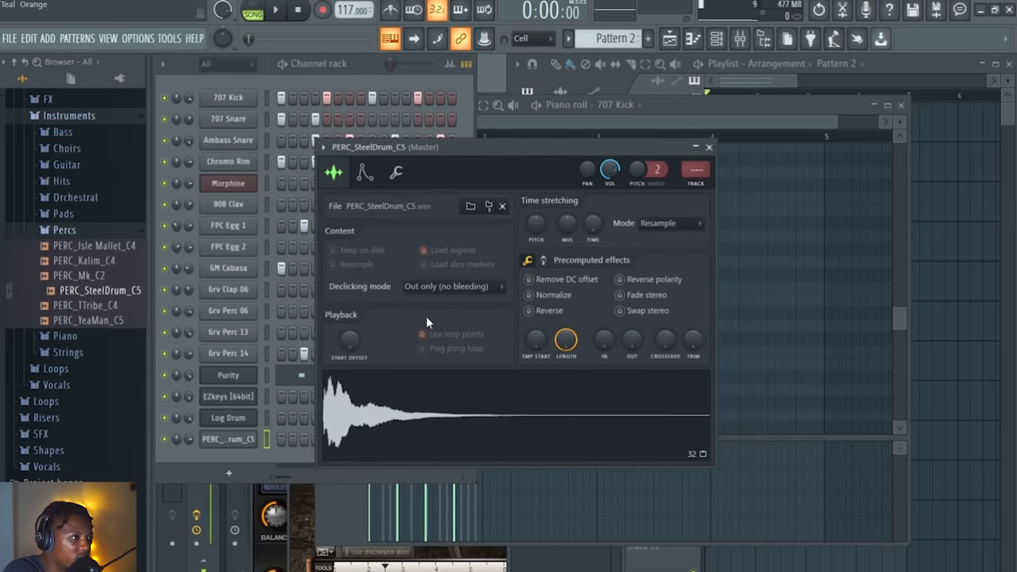
Step: Open the steel drum channel's piano roll and place C5 notes on steps 7 and 15 of bar 1
{"action": "left_click", "coordinate": [341, 62]}
{"action": "left_click", "coordinate": [552, 149]}
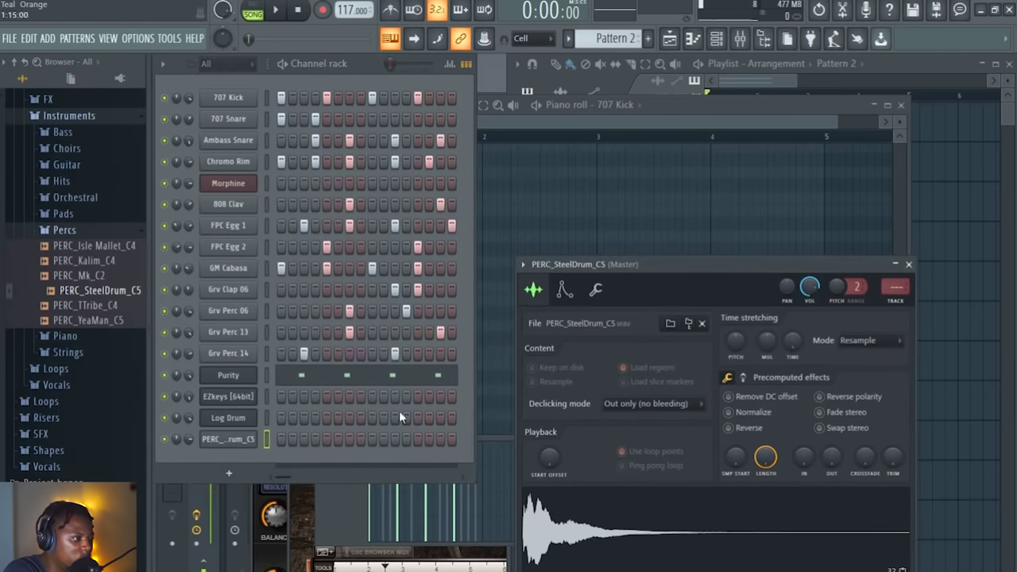
{"action": "right_click", "coordinate": [245, 450]}
{"action": "left_click", "coordinate": [279, 427]}
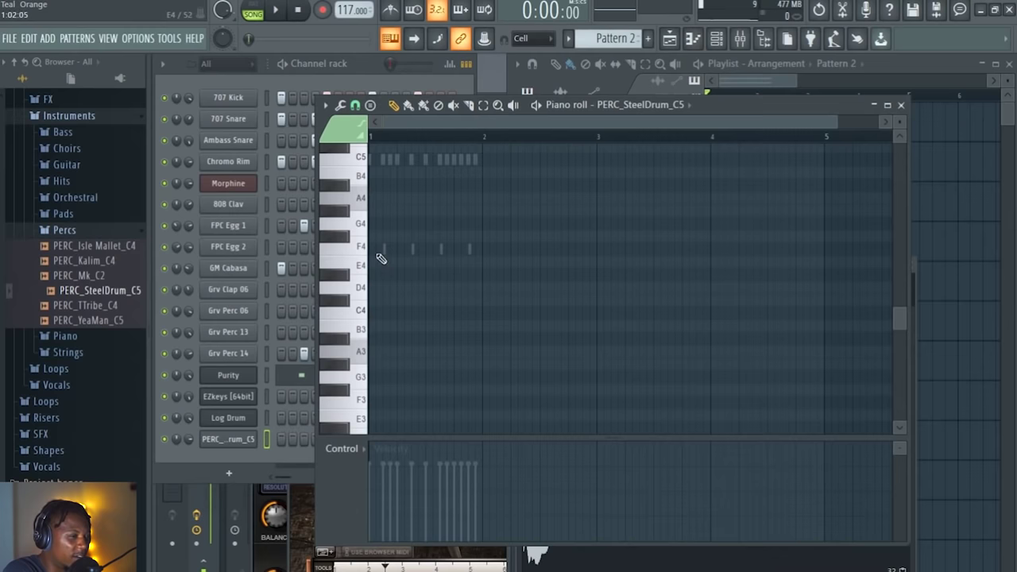
{"action": "scroll", "coordinate": [377, 183], "scroll_direction": "up", "scroll_amount": 4}
{"action": "scroll", "coordinate": [402, 144], "scroll_direction": "up", "scroll_amount": 3, "text": "ctrl"}
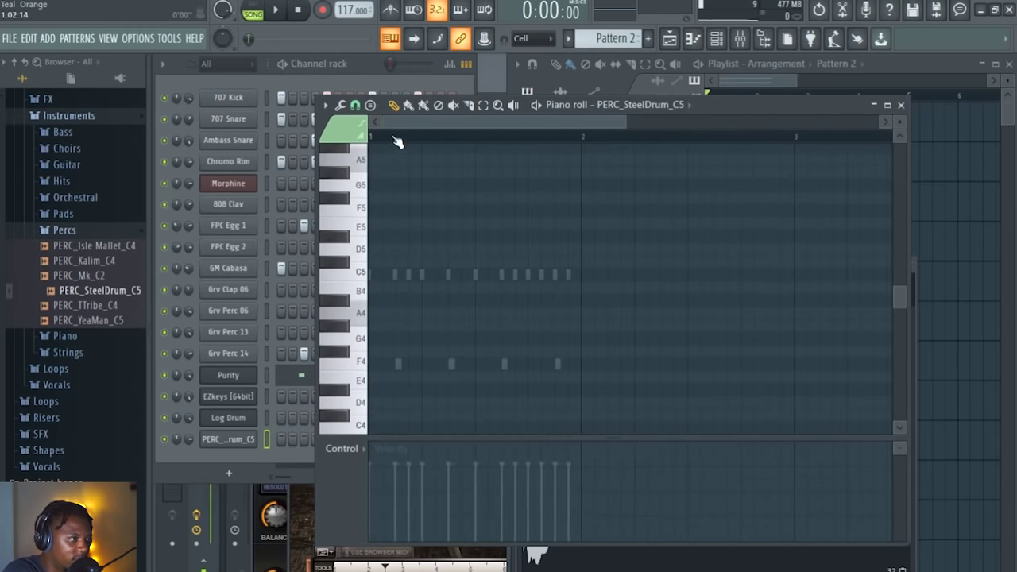
{"action": "scroll", "coordinate": [397, 141], "scroll_direction": "up", "scroll_amount": 2, "text": "ctrl"}
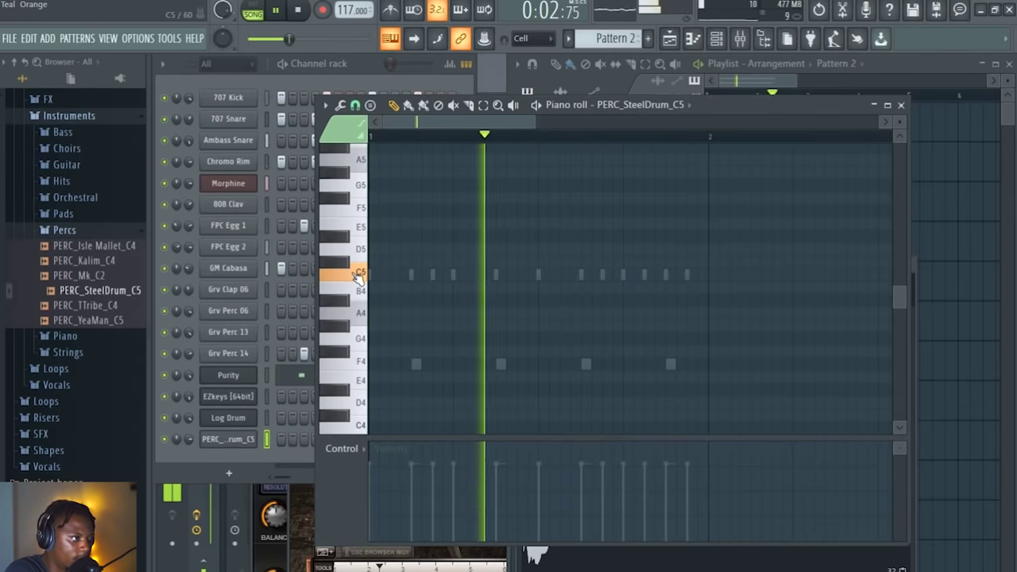
{"action": "left_click", "coordinate": [516, 276]}
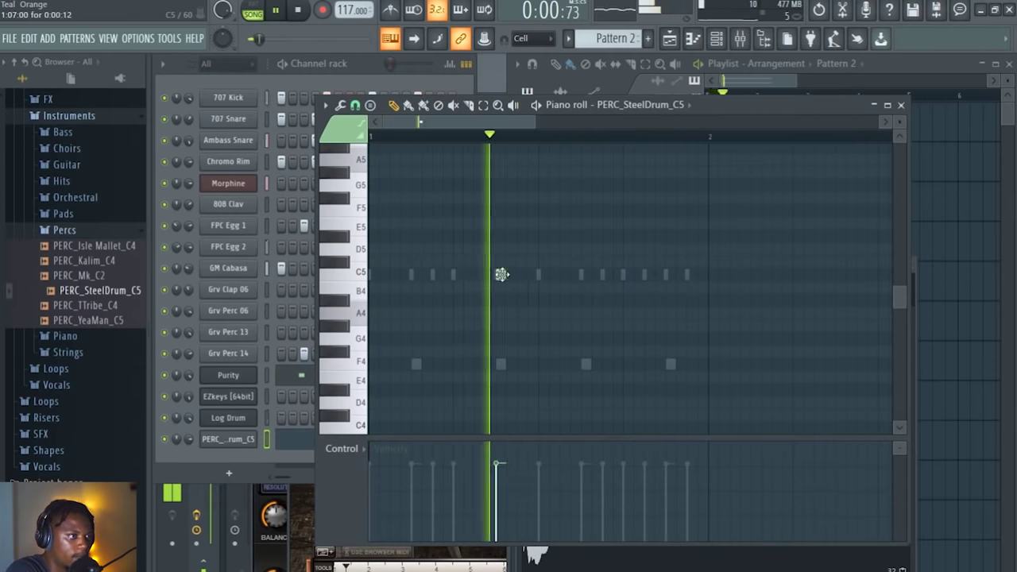
{"action": "left_click", "coordinate": [681, 275]}
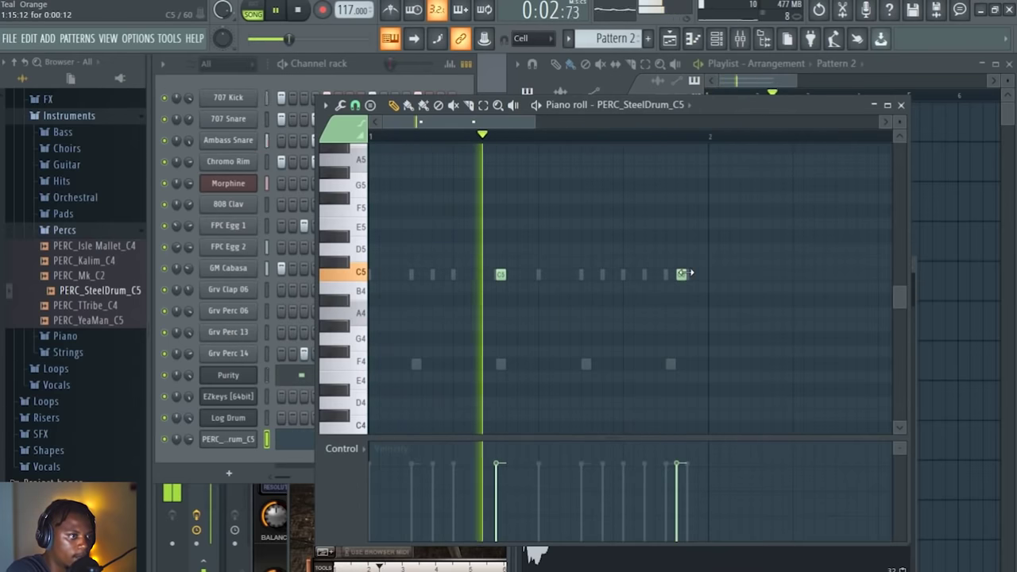
{"action": "left_click_drag", "start_coordinate": [681, 274], "coordinate": [670, 276]}
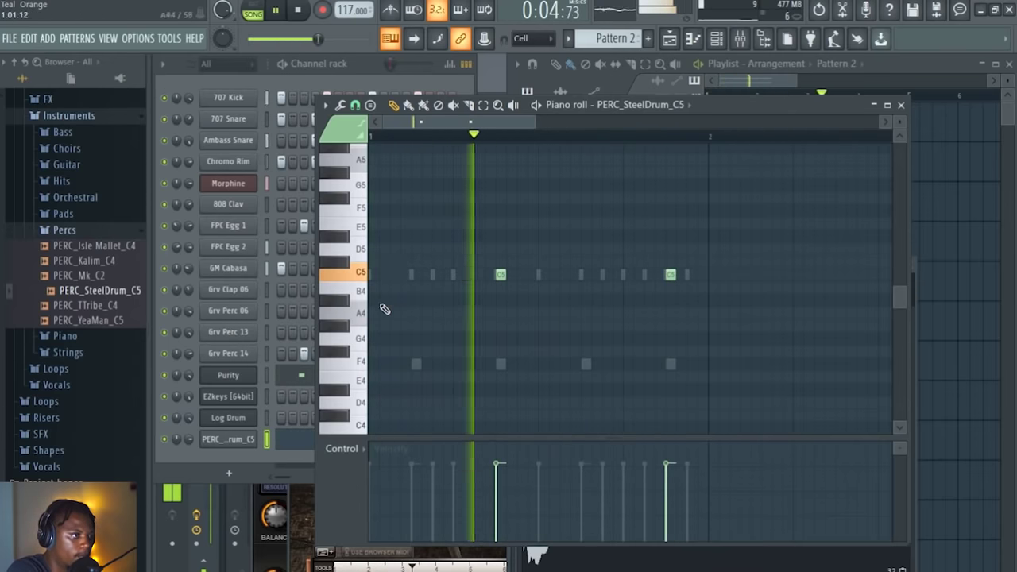
Step: Add F4 steel drum notes on steps 5 and 13 of bar 1 and lower the channel's volume to 46%
{"action": "left_click", "coordinate": [478, 364]}
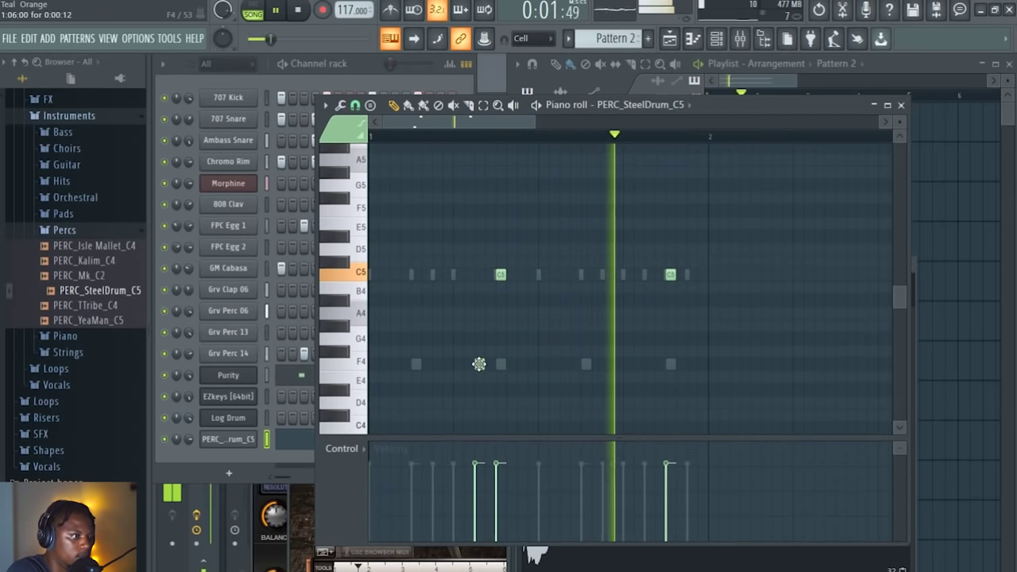
{"action": "key", "text": "space"}
{"action": "left_click", "coordinate": [473, 363]}
{"action": "left_click_drag", "start_coordinate": [474, 364], "coordinate": [456, 363]}
{"action": "key", "text": "space"}
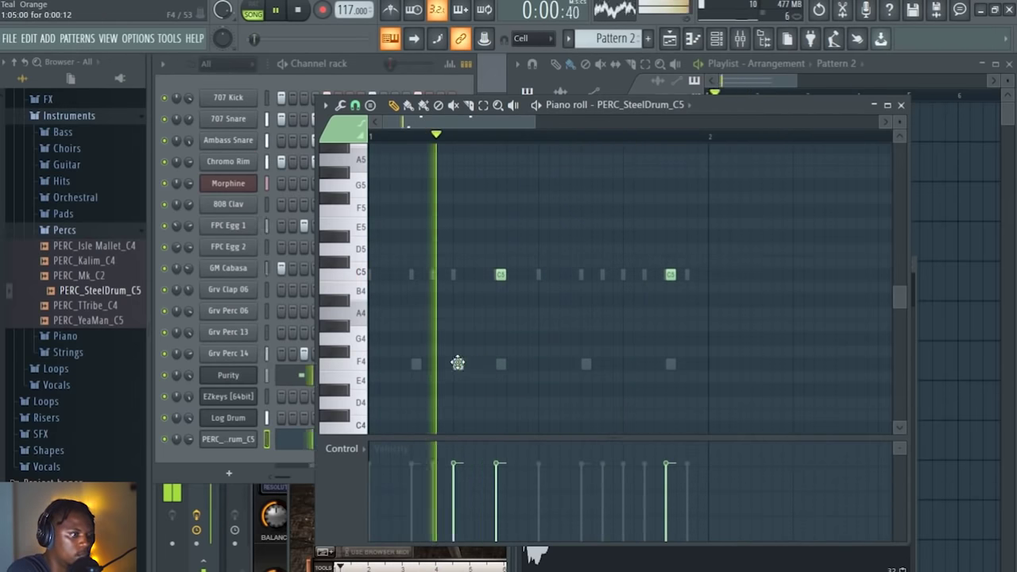
{"action": "left_click", "coordinate": [626, 364]}
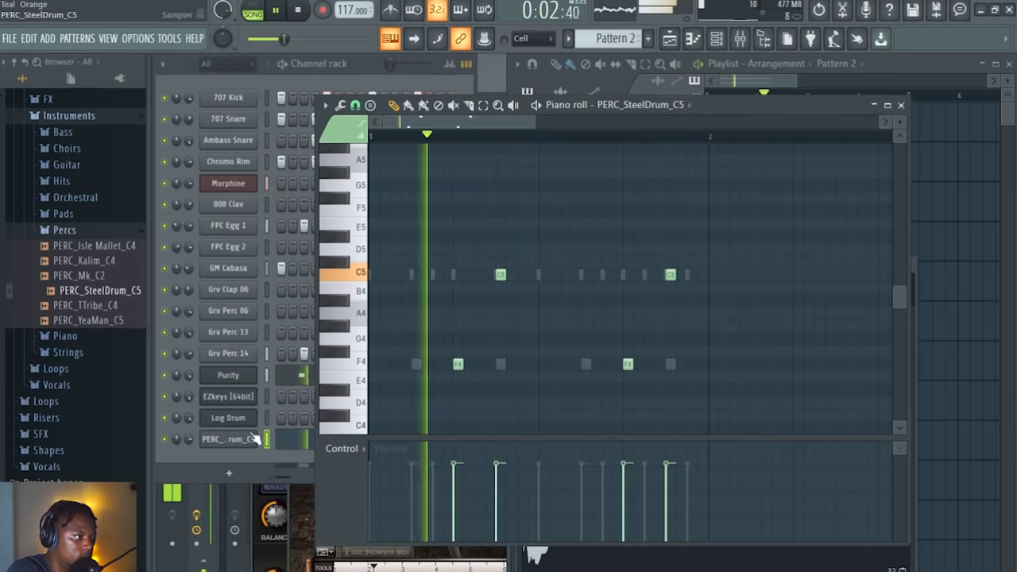
{"action": "left_click_drag", "start_coordinate": [189, 439], "coordinate": [188, 469]}
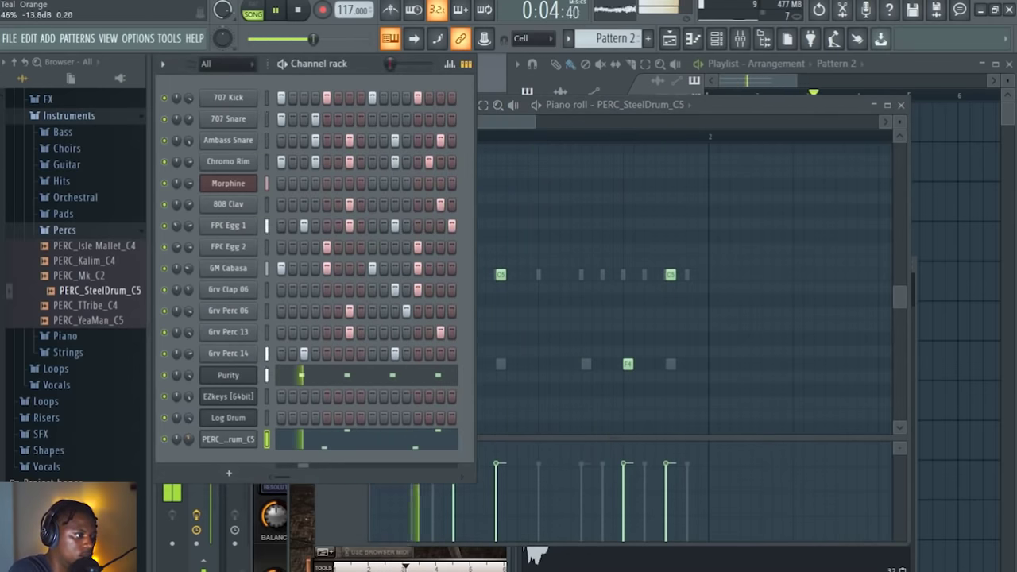
Step: Add a second Morphine channel and open its presets library
{"action": "left_click", "coordinate": [228, 477]}
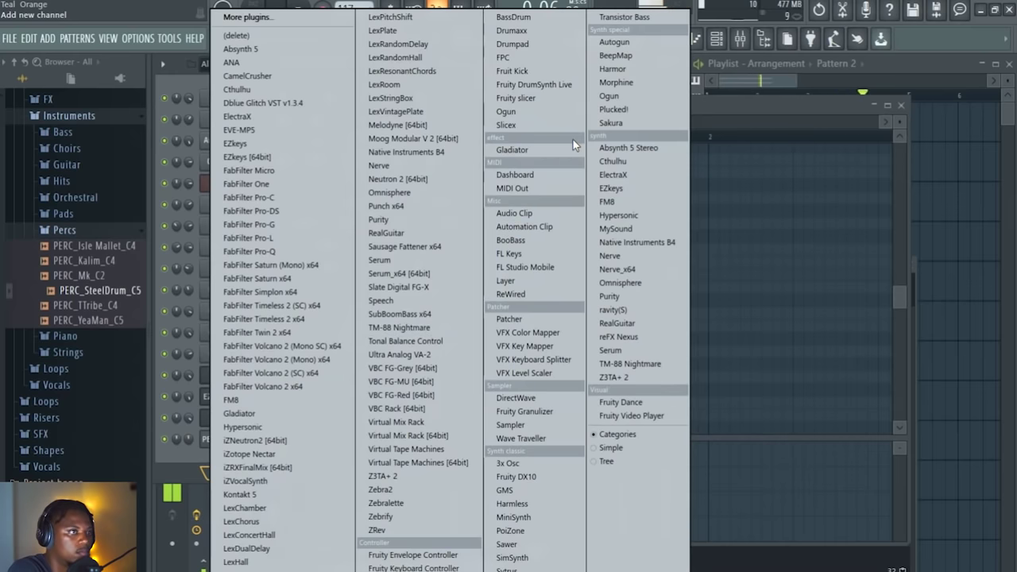
{"action": "left_click", "coordinate": [616, 82]}
{"action": "left_click", "coordinate": [295, 208]}
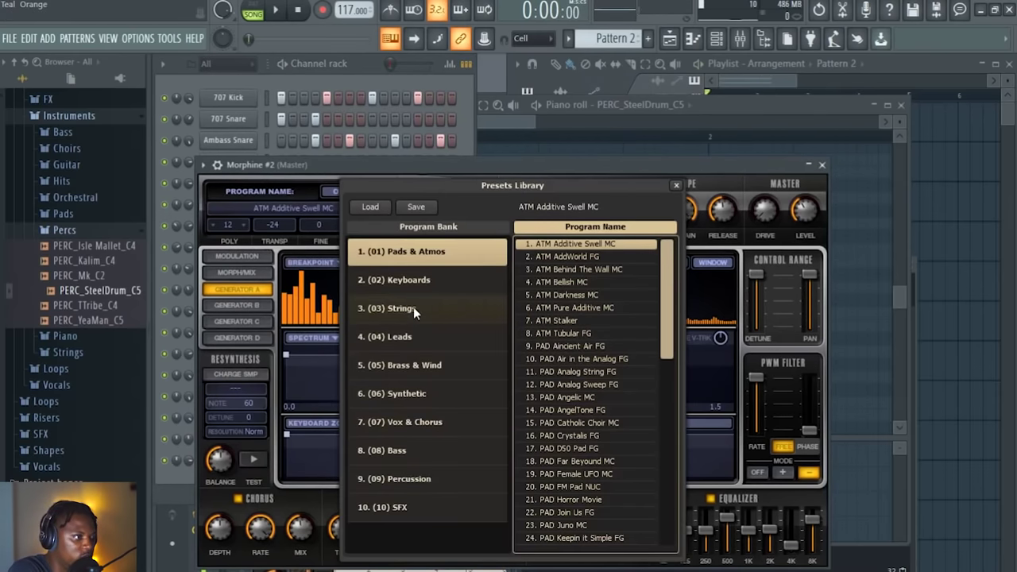
Step: Audition presets from the Leads bank and load LED Simple But Nice MC into the second Morphine
{"action": "left_click", "coordinate": [427, 340]}
{"action": "left_click", "coordinate": [565, 371]}
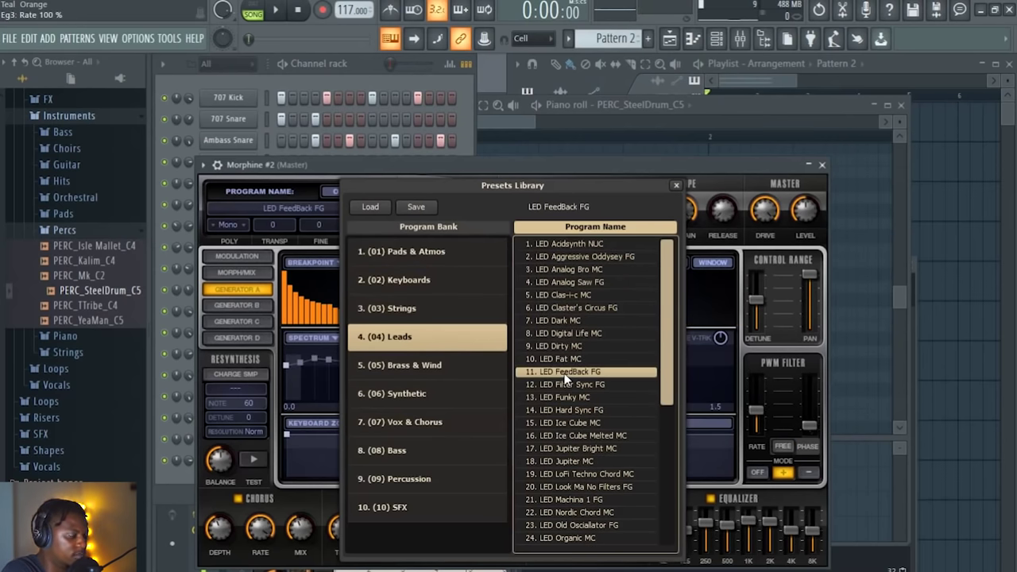
{"action": "left_click", "coordinate": [564, 461]}
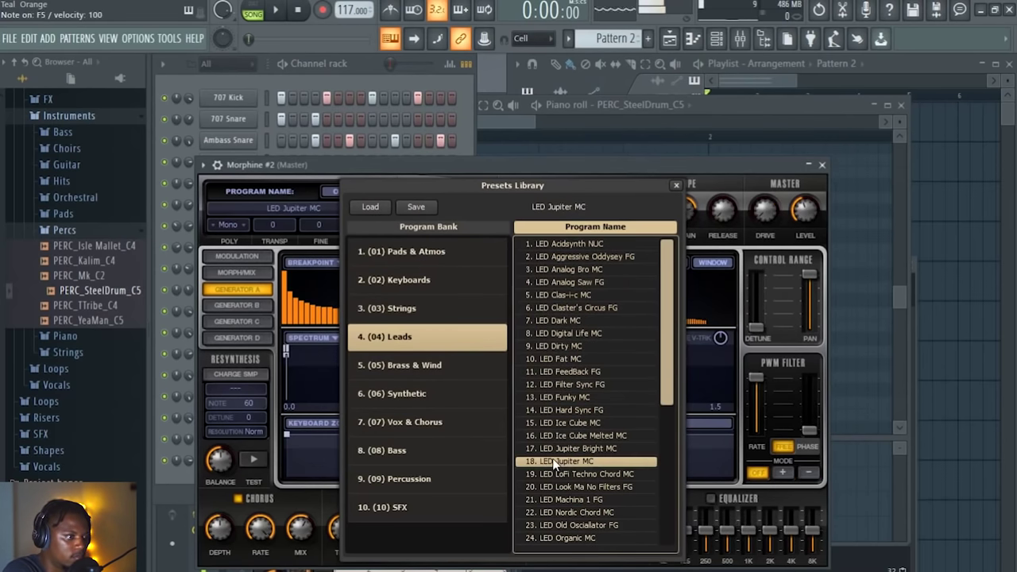
{"action": "scroll", "coordinate": [579, 443], "scroll_direction": "down", "scroll_amount": 2}
{"action": "left_click", "coordinate": [586, 412]}
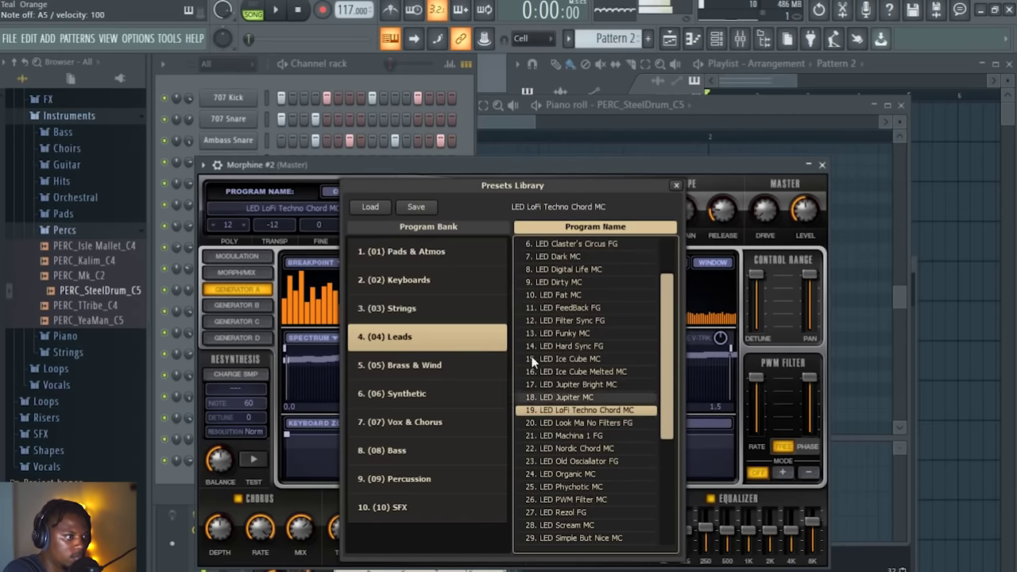
{"action": "left_click", "coordinate": [581, 424]}
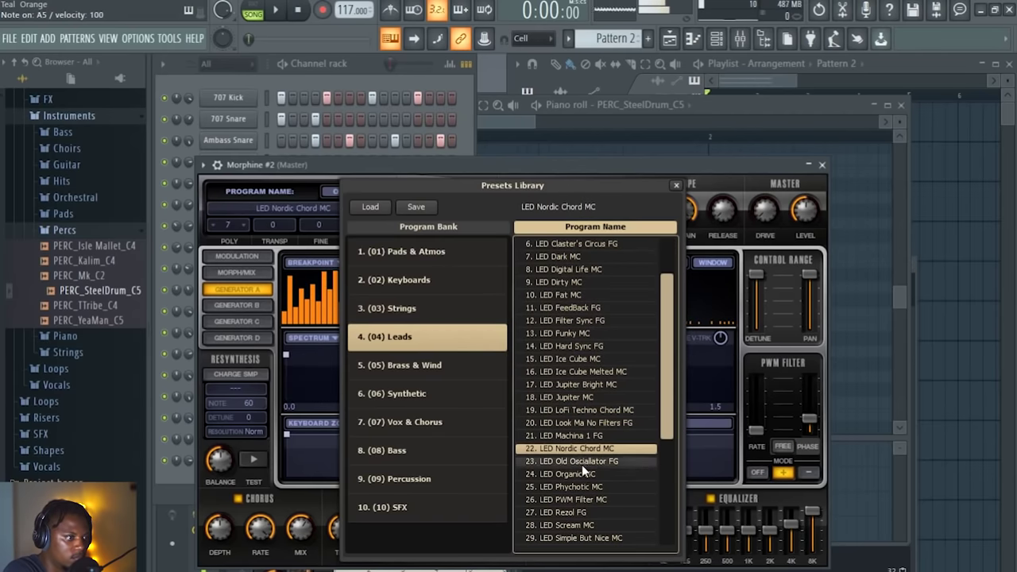
{"action": "left_click", "coordinate": [581, 461]}
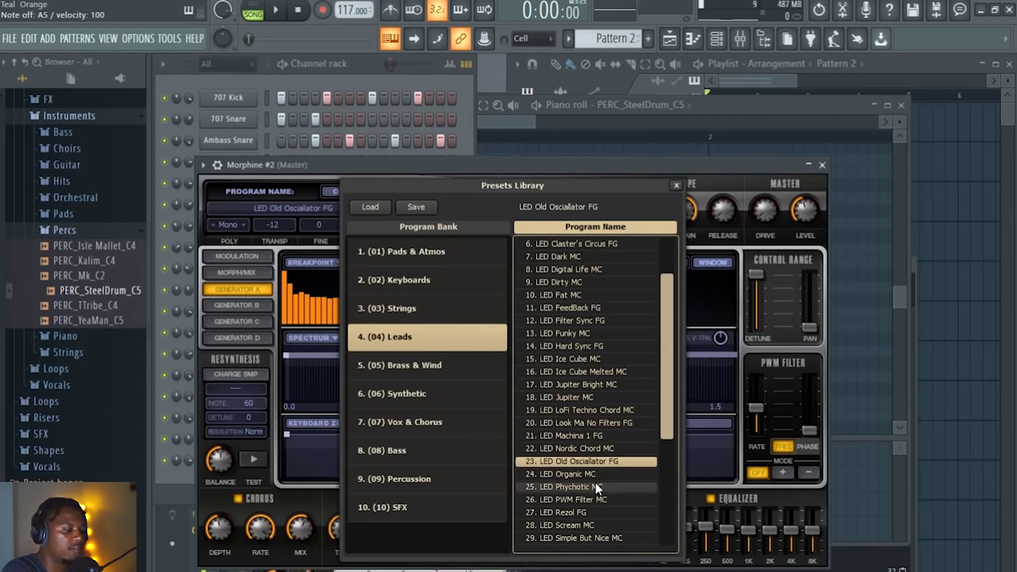
{"action": "left_click", "coordinate": [594, 482]}
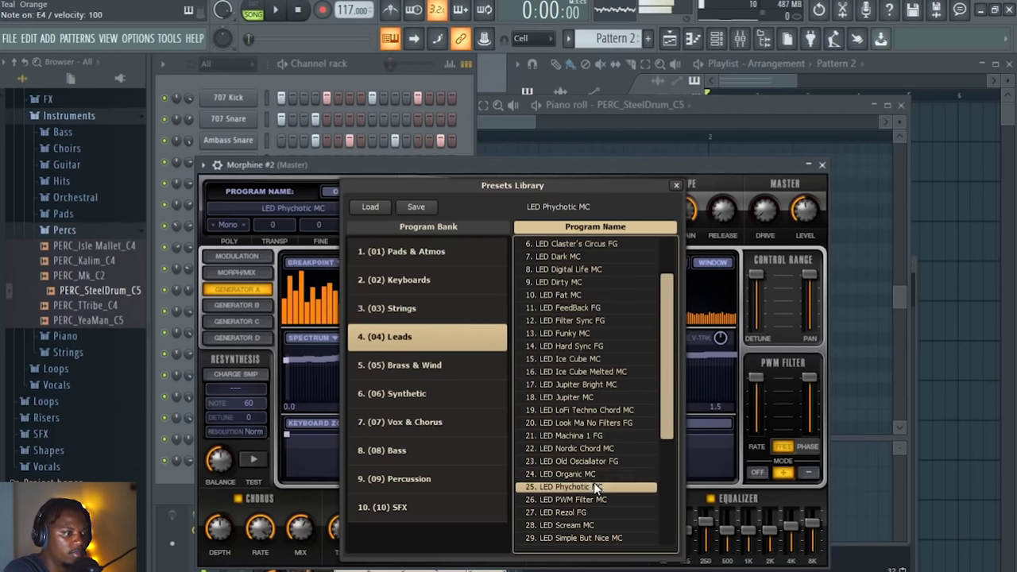
{"action": "scroll", "coordinate": [579, 426], "scroll_direction": "down", "scroll_amount": 2}
{"action": "left_click", "coordinate": [580, 451]}
{"action": "left_click", "coordinate": [587, 461]}
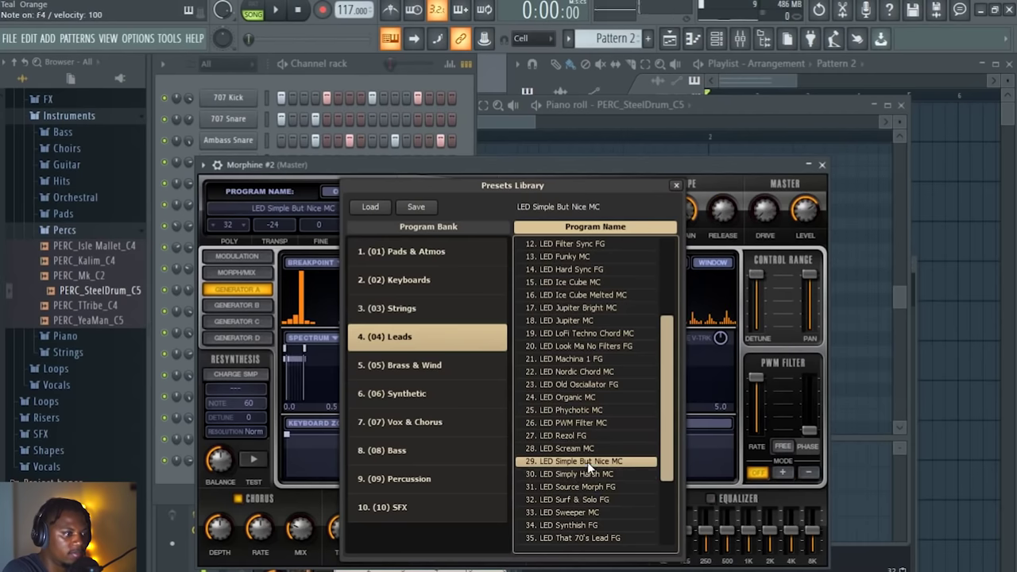
Step: Open the Morphine #2 channel's piano roll, play the beat, and place a short C5 note at the start of bar 1
{"action": "left_click", "coordinate": [369, 68]}
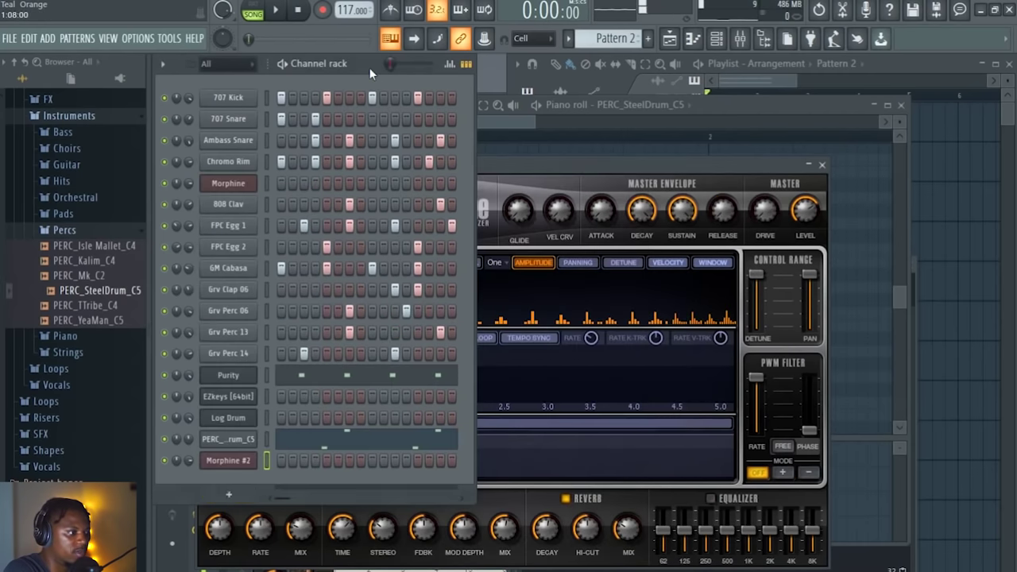
{"action": "key", "text": "space"}
{"action": "right_click", "coordinate": [230, 460]}
{"action": "left_click", "coordinate": [301, 434]}
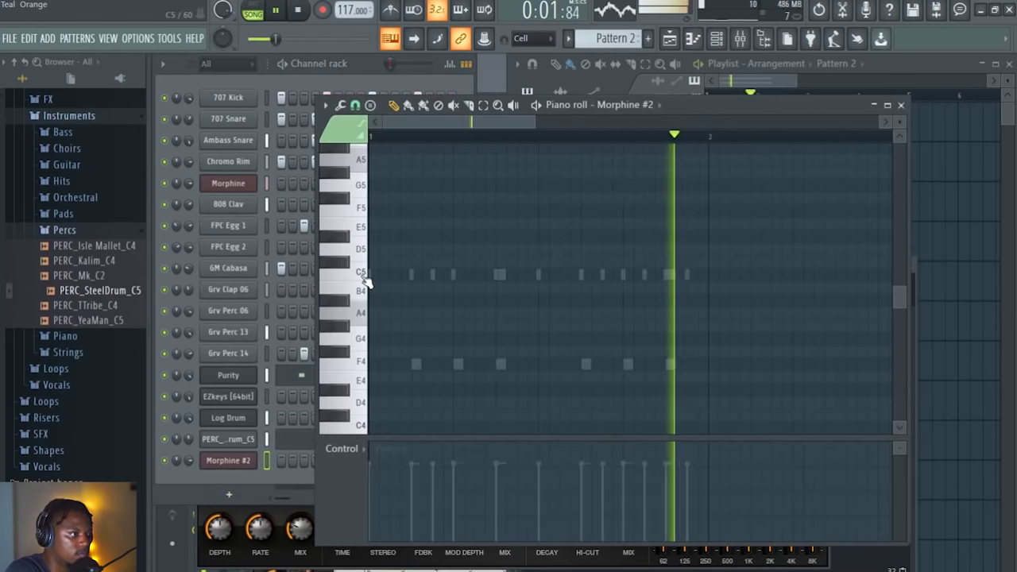
{"action": "left_click", "coordinate": [183, 444]}
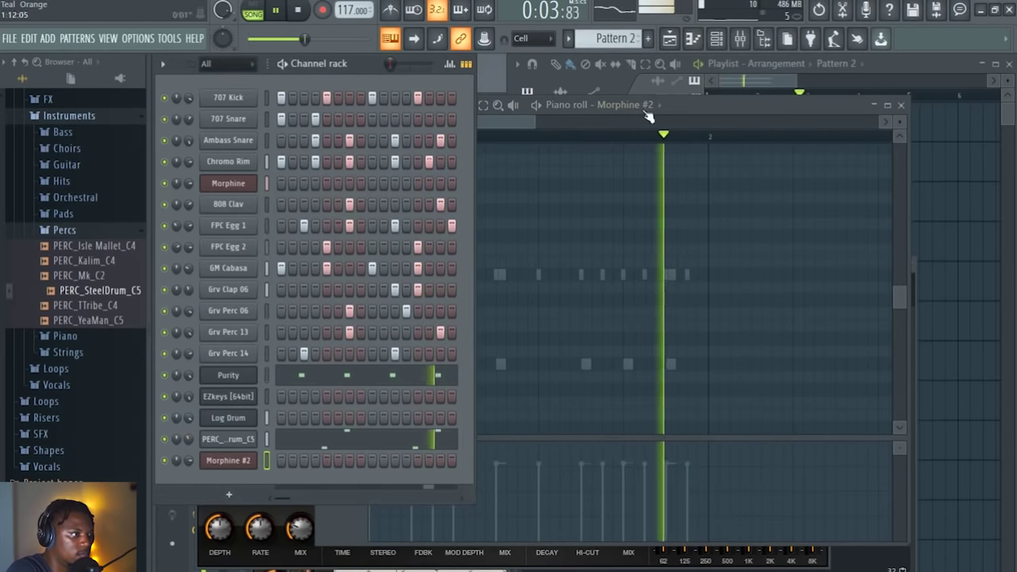
{"action": "left_click", "coordinate": [692, 105]}
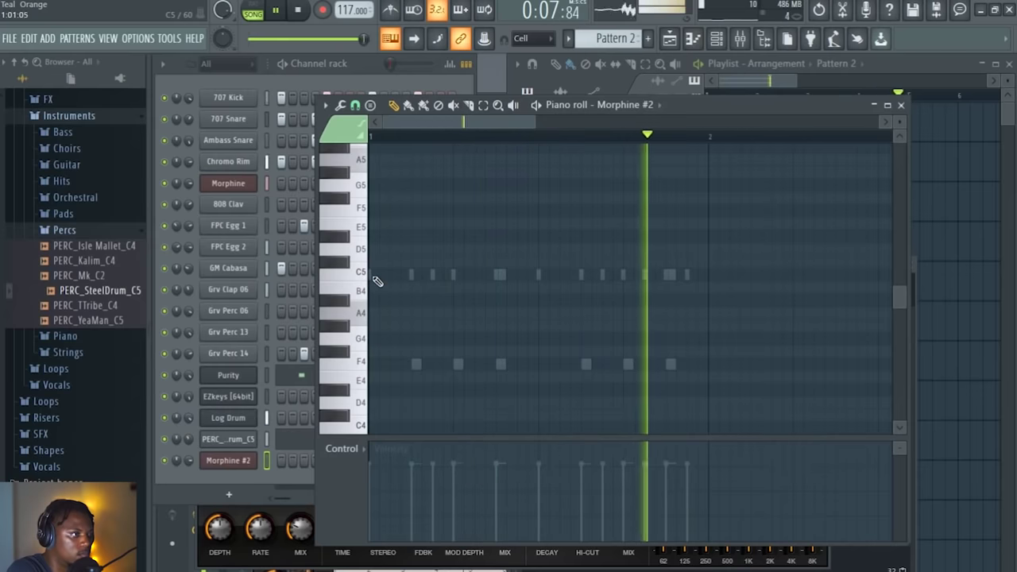
{"action": "left_click", "coordinate": [379, 276]}
{"action": "key", "text": "space"}
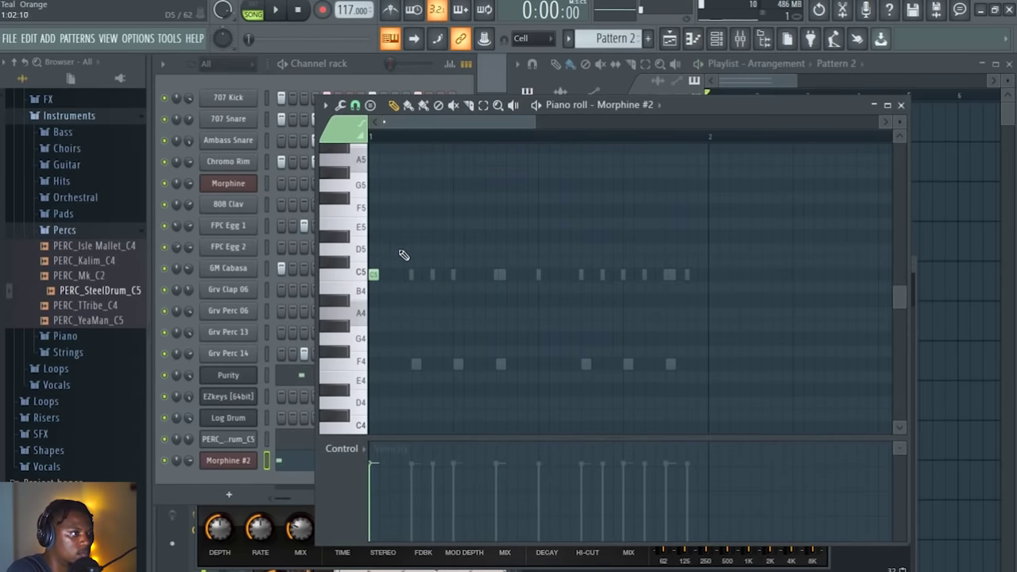
Step: Add a short E5 note at 1:03:12 and an F#5 note at 1:05:00, previewing the lead during placement
{"action": "key", "text": "space"}
{"action": "key", "text": "space"}
{"action": "key", "text": "space"}
{"action": "left_click_drag", "start_coordinate": [424, 233], "coordinate": [422, 223]}
{"action": "key", "text": "space"}
{"action": "key", "text": "space"}
{"action": "key", "text": "space"}
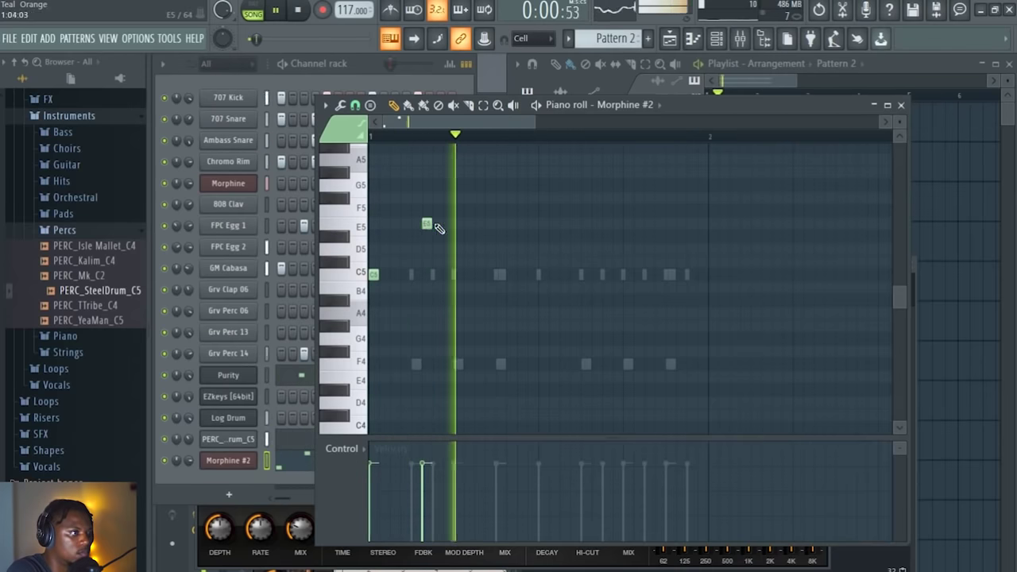
{"action": "left_click", "coordinate": [446, 199]}
{"action": "key", "text": "space"}
{"action": "key", "text": "space"}
{"action": "left_click_drag", "start_coordinate": [447, 199], "coordinate": [461, 169]}
{"action": "key", "text": "space"}
{"action": "key", "text": "space"}
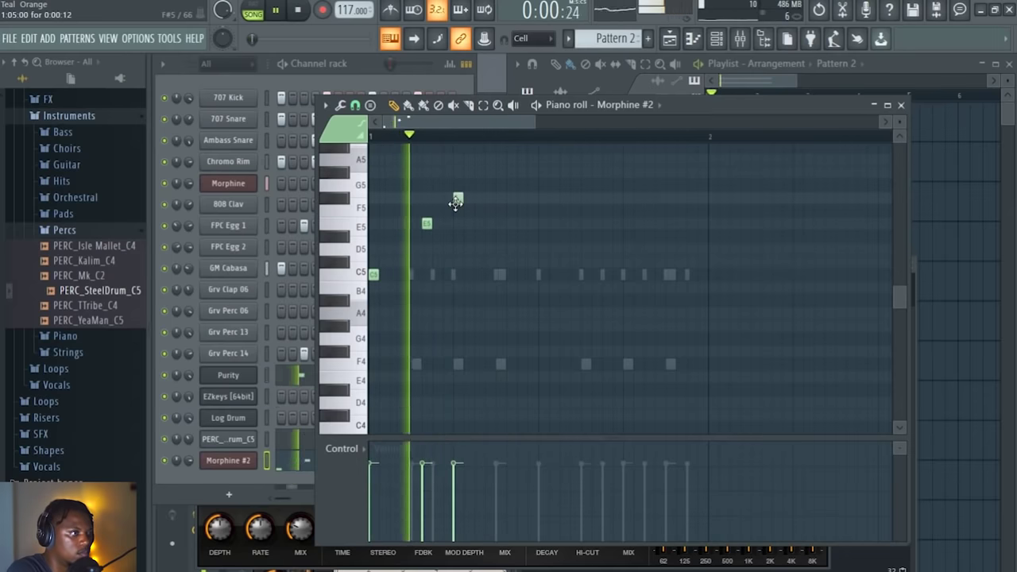
Step: Raise the F#5 lead note to G5 and move the E5 note to F5 at 1:02:12, checking by playback
{"action": "key", "text": "space"}
{"action": "key", "text": "space"}
{"action": "left_click_drag", "start_coordinate": [427, 226], "coordinate": [406, 212]}
{"action": "key", "text": "space"}
{"action": "key", "text": "space"}
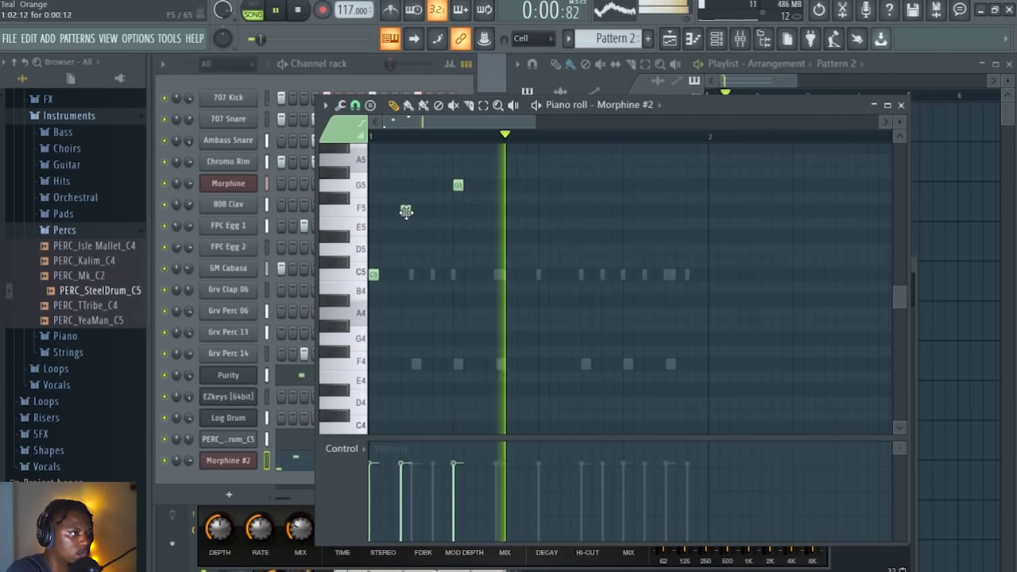
{"action": "key", "text": "space"}
{"action": "key", "text": "space"}
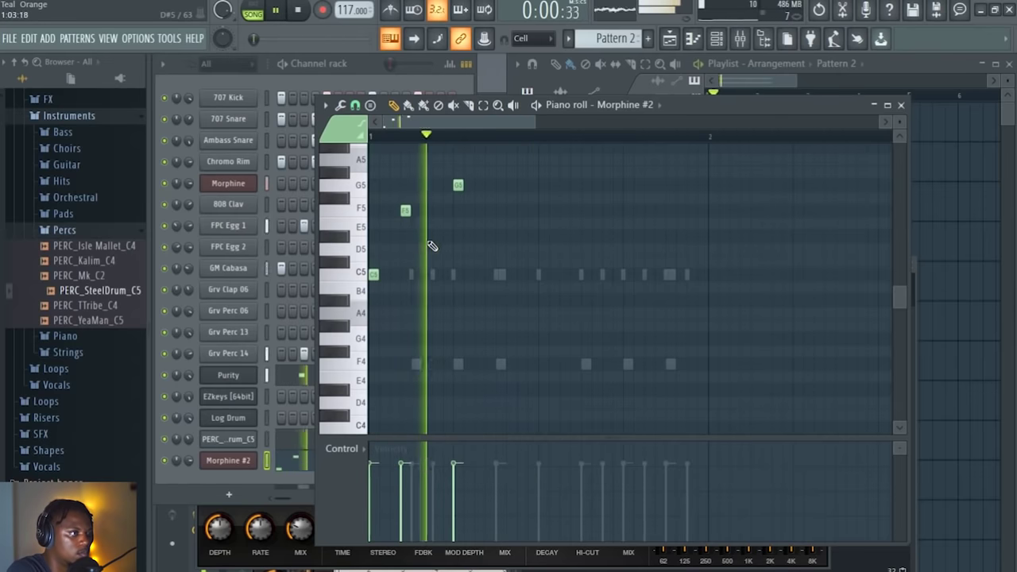
{"action": "key", "text": "space"}
Step: Copy the three lead notes C5, F5 and G5 to the second half of bar 1
{"action": "left_click_drag", "start_coordinate": [496, 284], "coordinate": [340, 170]}
{"action": "left_click_drag", "start_coordinate": [372, 276], "coordinate": [551, 291]}
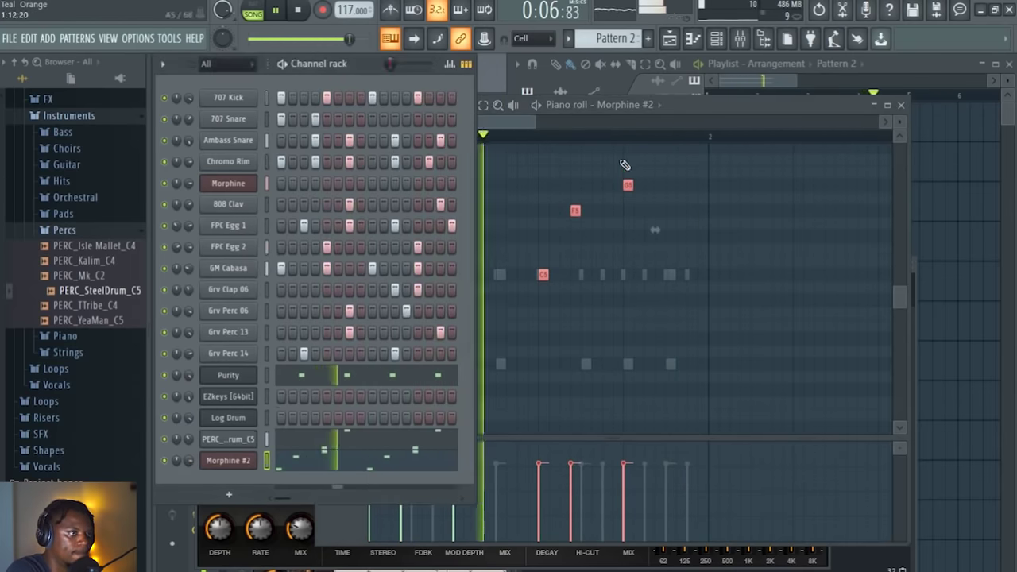
{"action": "left_click", "coordinate": [692, 101]}
Step: Add short F5 notes just before both G5 notes and a short G#5 note on step 16, and play the lead
{"action": "left_click", "coordinate": [447, 210]}
{"action": "left_click", "coordinate": [617, 210]}
{"action": "left_click", "coordinate": [691, 173]}
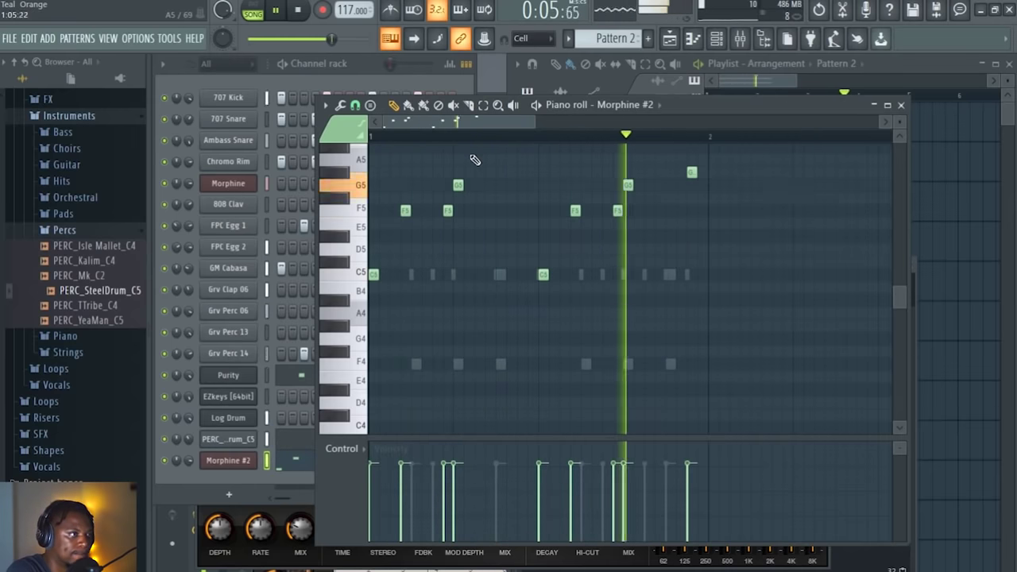
{"action": "scroll", "coordinate": [459, 141], "scroll_direction": "up", "scroll_amount": 3}
{"action": "scroll", "coordinate": [461, 141], "scroll_direction": "down", "scroll_amount": 4}
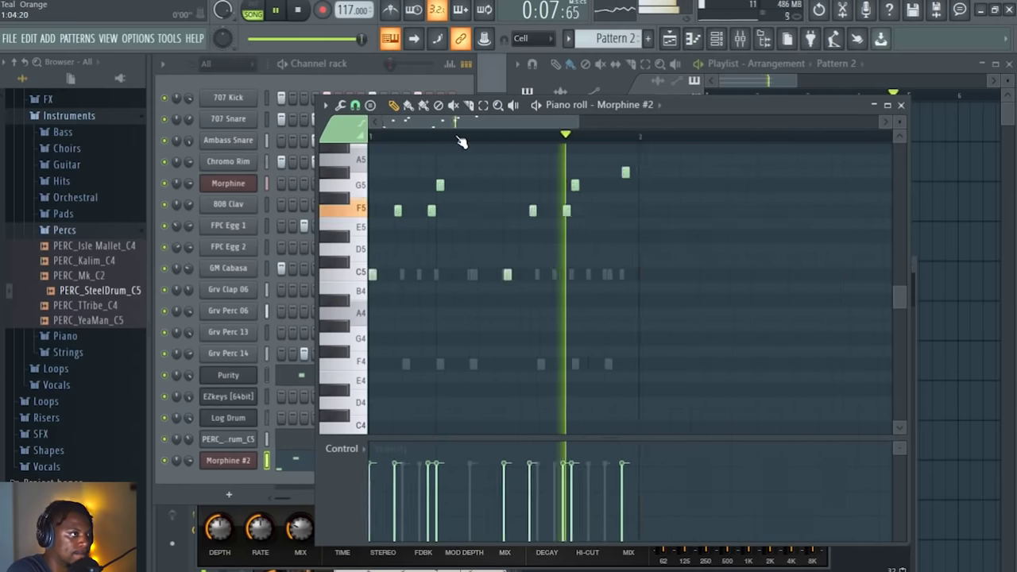
{"action": "left_click", "coordinate": [363, 69]}
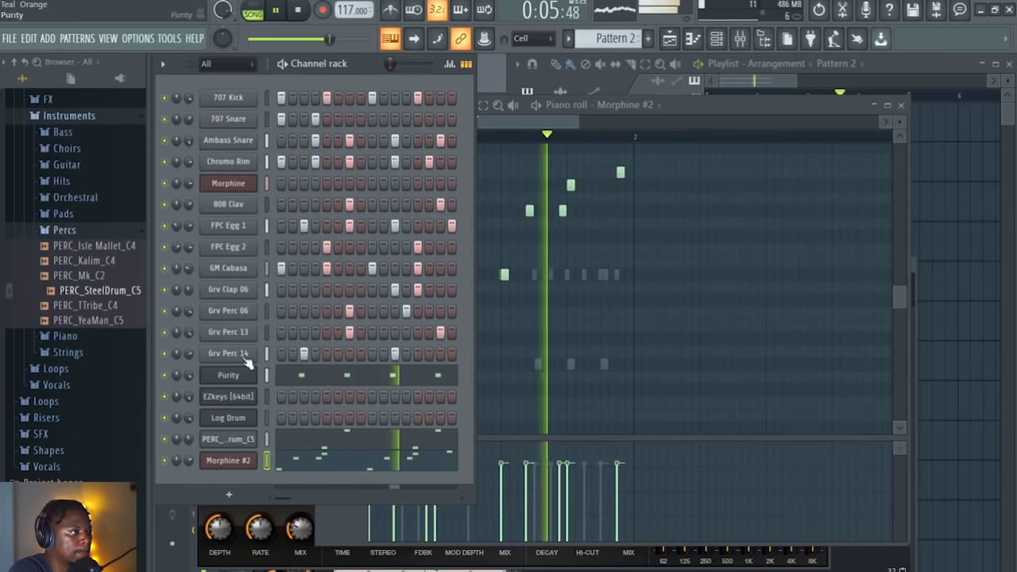
{"action": "left_click", "coordinate": [743, 82]}
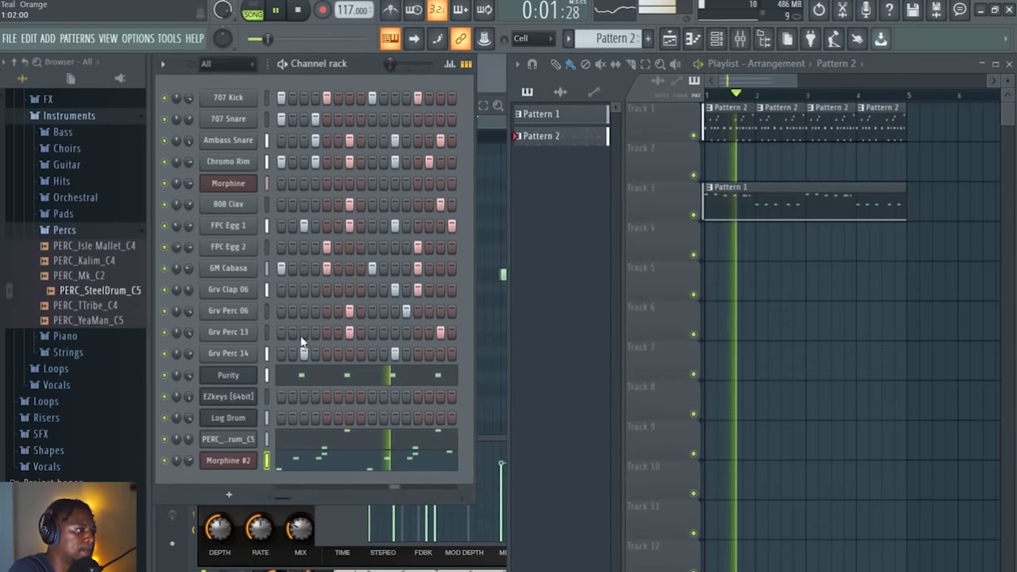
{"action": "double_click", "coordinate": [742, 129]}
{"action": "key", "text": "space"}
{"action": "left_click", "coordinate": [352, 75]}
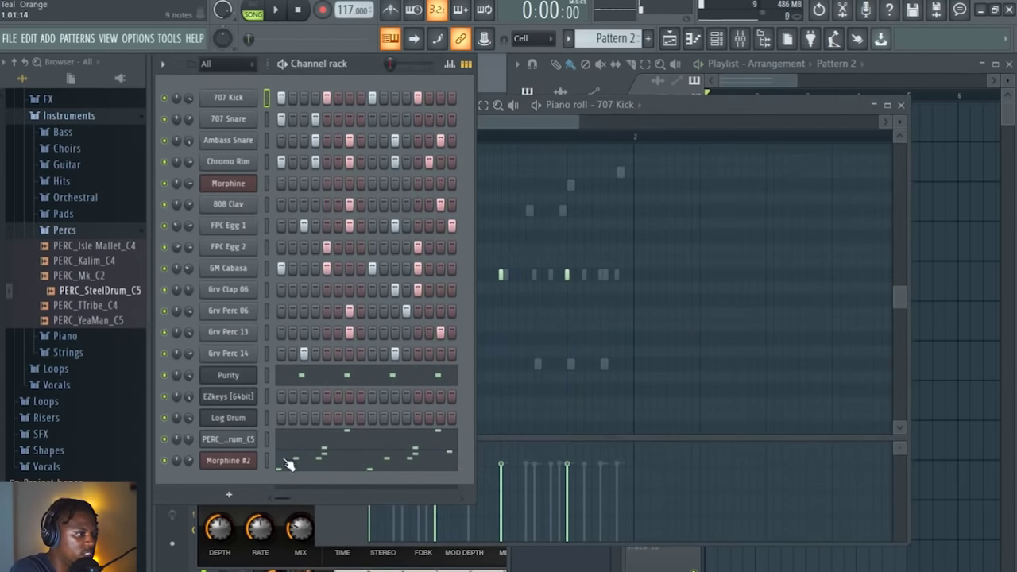
Step: Open Pattern 1 from the arrangement, show the Log Drum channel's piano roll and start playback
{"action": "left_click", "coordinate": [853, 77]}
{"action": "double_click", "coordinate": [784, 190]}
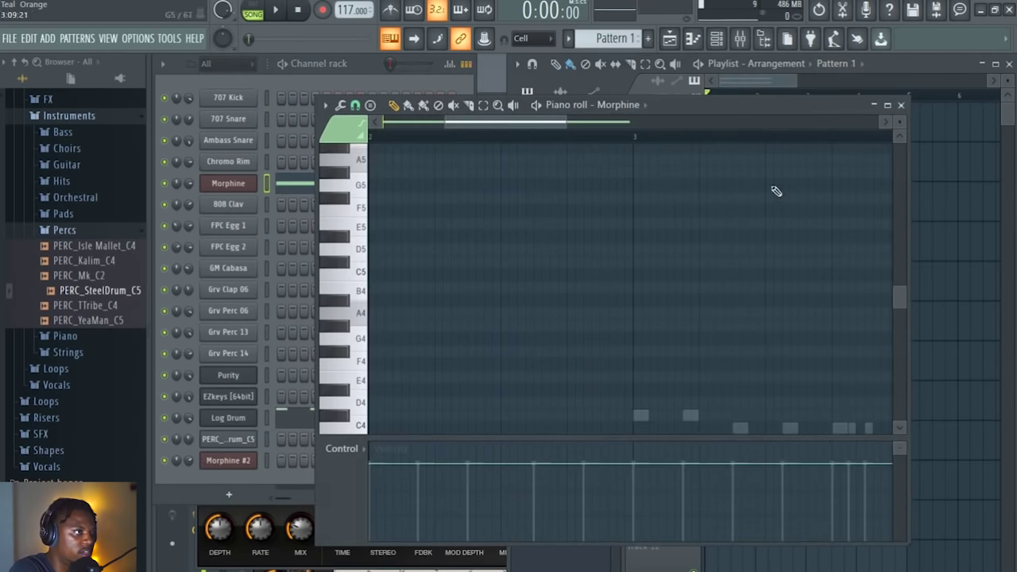
{"action": "left_click", "coordinate": [374, 70]}
{"action": "left_click", "coordinate": [386, 421]}
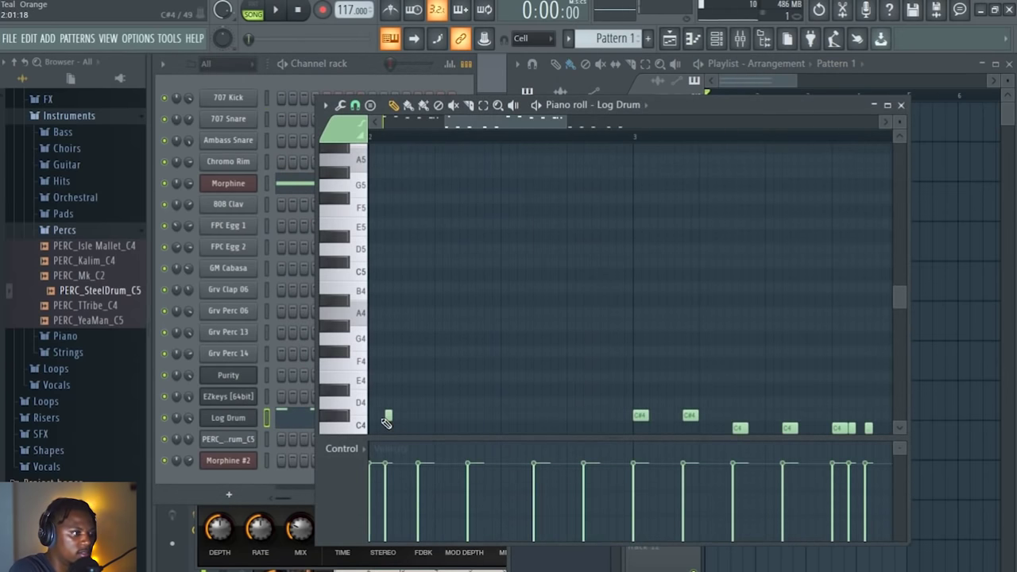
{"action": "key", "text": "space"}
Step: Rework the short C4 Log Drum notes at the end of bar 1 into three consecutive notes starting at 1:15:12
{"action": "scroll", "coordinate": [509, 206], "scroll_direction": "down", "scroll_amount": 4}
{"action": "left_click_drag", "start_coordinate": [459, 123], "coordinate": [407, 124]}
{"action": "scroll", "coordinate": [481, 137], "scroll_direction": "down", "scroll_amount": 1}
{"action": "scroll", "coordinate": [524, 137], "scroll_direction": "up", "scroll_amount": 2}
{"action": "scroll", "coordinate": [530, 141], "scroll_direction": "up", "scroll_amount": 2}
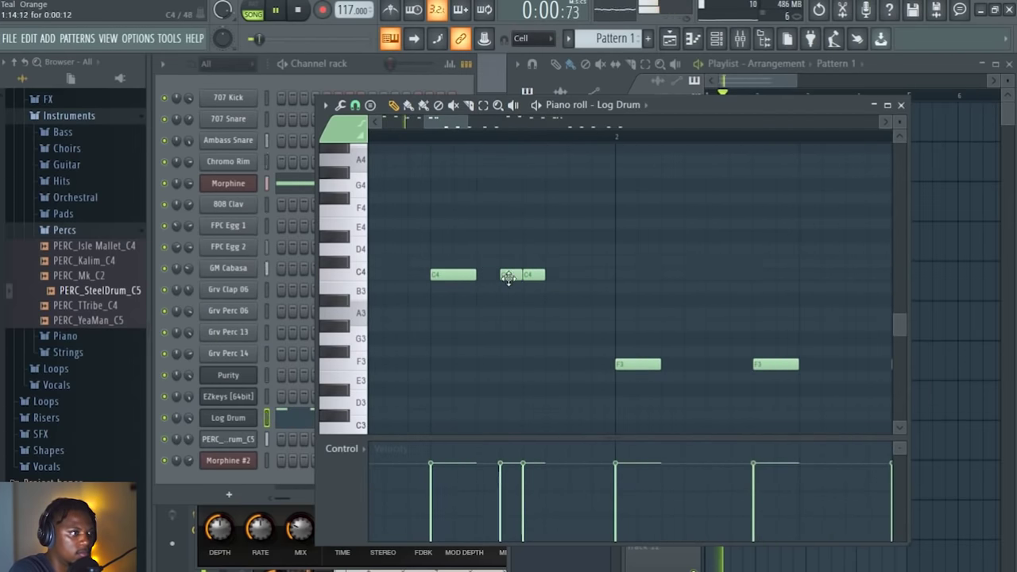
{"action": "left_click_drag", "start_coordinate": [533, 278], "coordinate": [607, 281]}
{"action": "left_click", "coordinate": [575, 278]}
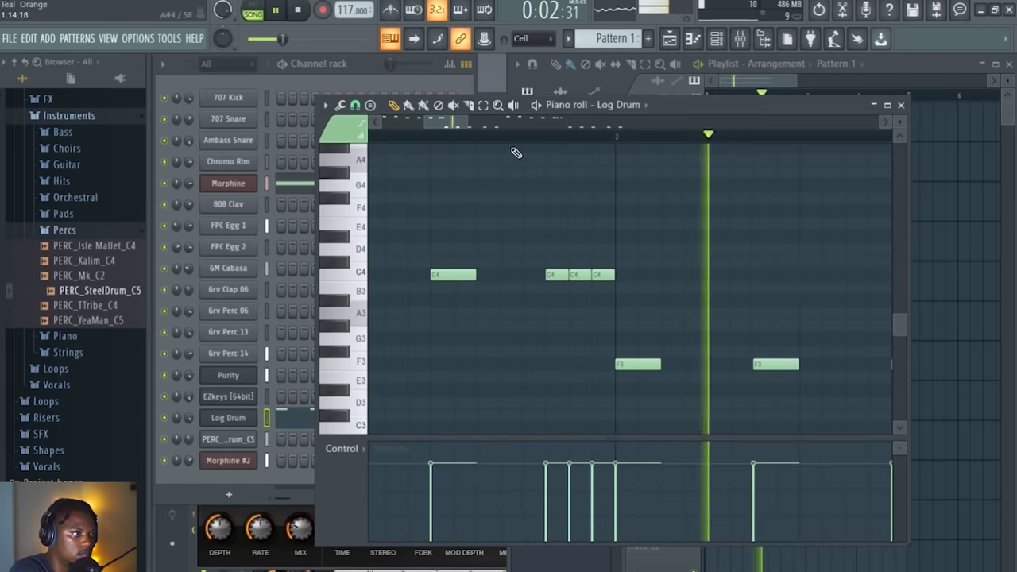
Step: Add a short F3 Log Drum note at 4:15:12 near the end of bar 4 and close its note properties
{"action": "scroll", "coordinate": [494, 142], "scroll_direction": "down", "scroll_amount": 4}
{"action": "left_click_drag", "start_coordinate": [503, 120], "coordinate": [609, 136]}
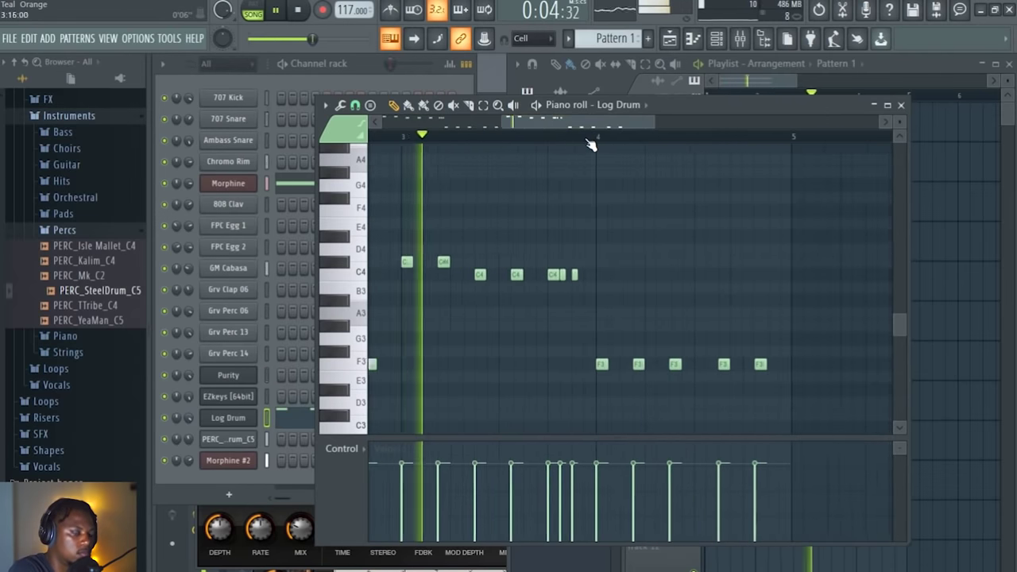
{"action": "scroll", "coordinate": [584, 142], "scroll_direction": "up", "scroll_amount": 2}
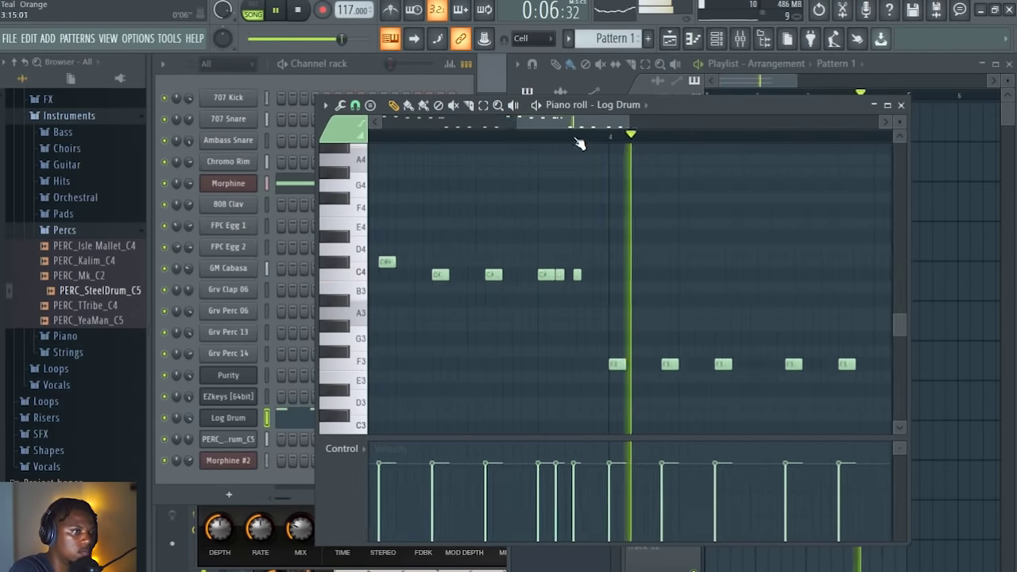
{"action": "double_click", "coordinate": [875, 364]}
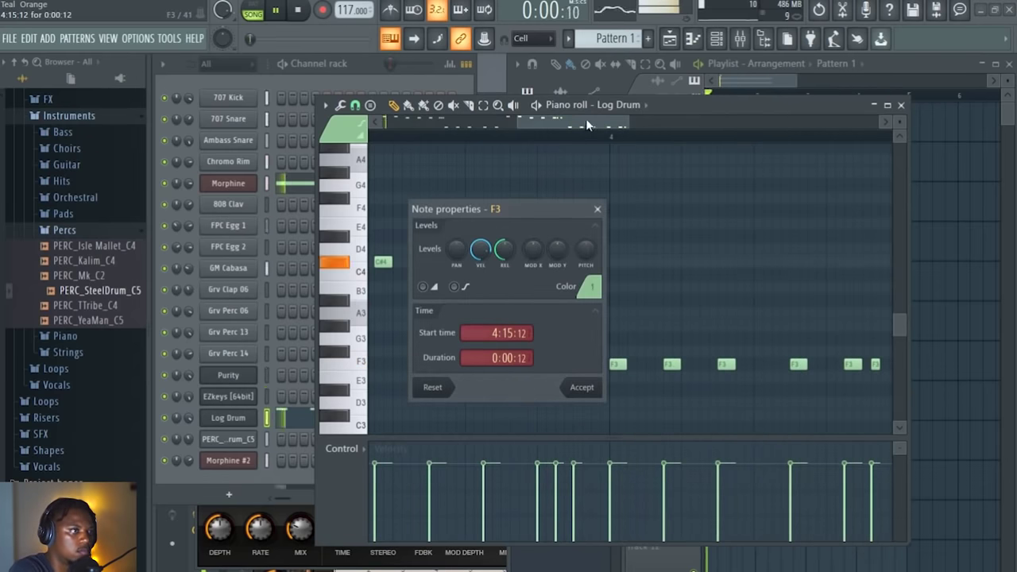
{"action": "left_click", "coordinate": [597, 209]}
{"action": "scroll", "coordinate": [592, 127], "scroll_direction": "down", "scroll_amount": 3}
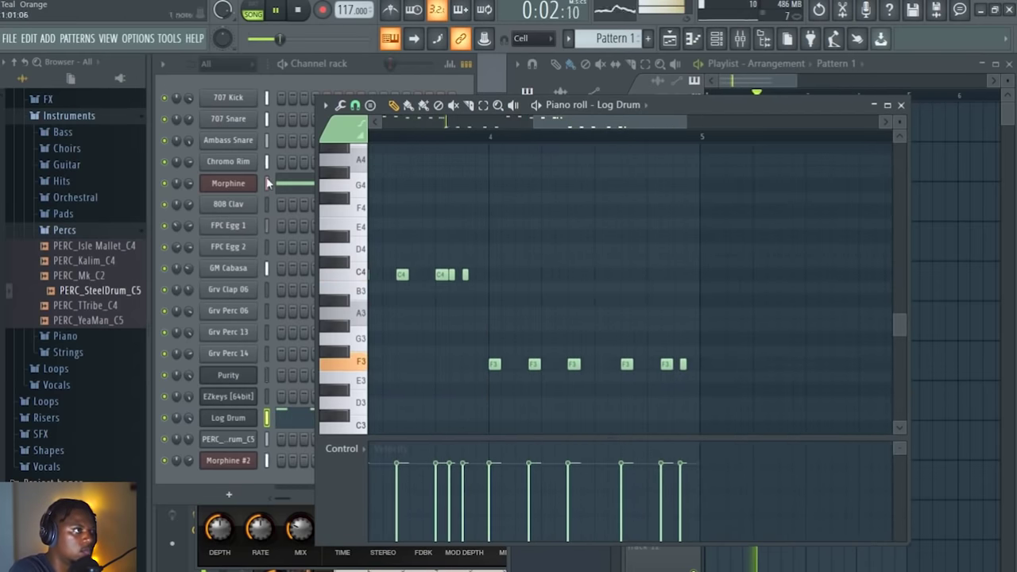
Step: Switch to pattern playback and add short F3 Log Drum notes at 4:16:00 and 4:16:12
{"action": "left_click", "coordinate": [203, 407]}
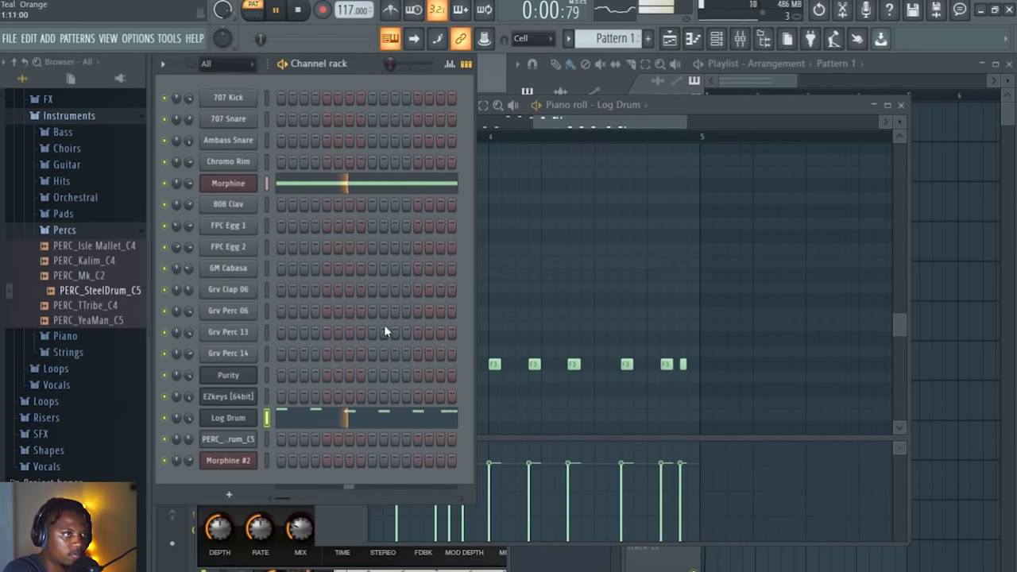
{"action": "left_click", "coordinate": [735, 100]}
{"action": "mouse_move", "coordinate": [558, 124]}
{"action": "left_mouse_down"}
{"action": "mouse_move", "coordinate": [502, 124]}
{"action": "mouse_move", "coordinate": [572, 133]}
{"action": "left_mouse_up"}
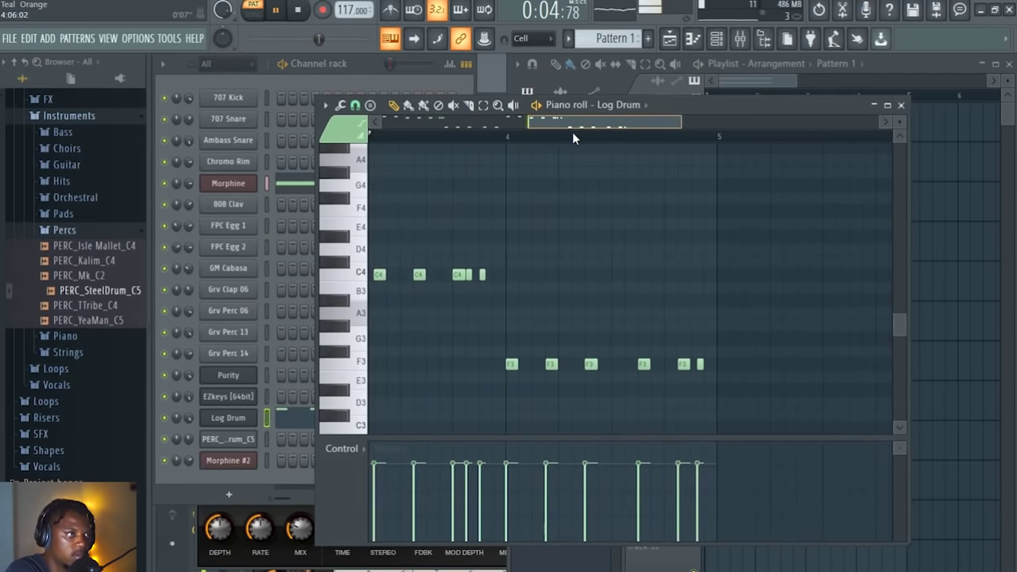
{"action": "scroll", "coordinate": [664, 140], "scroll_direction": "up", "scroll_amount": 3}
{"action": "left_click", "coordinate": [734, 366]}
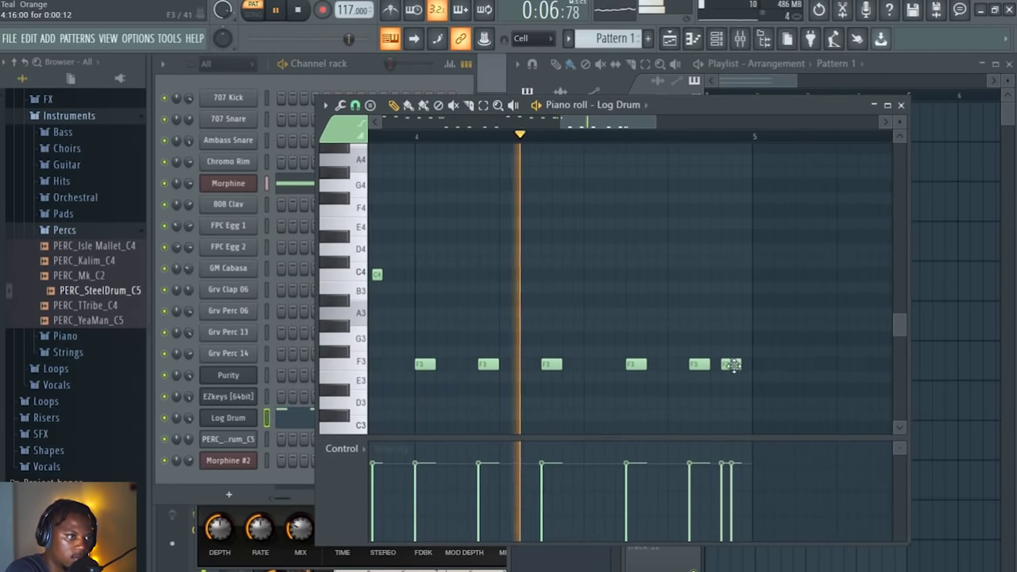
{"action": "left_click", "coordinate": [745, 365]}
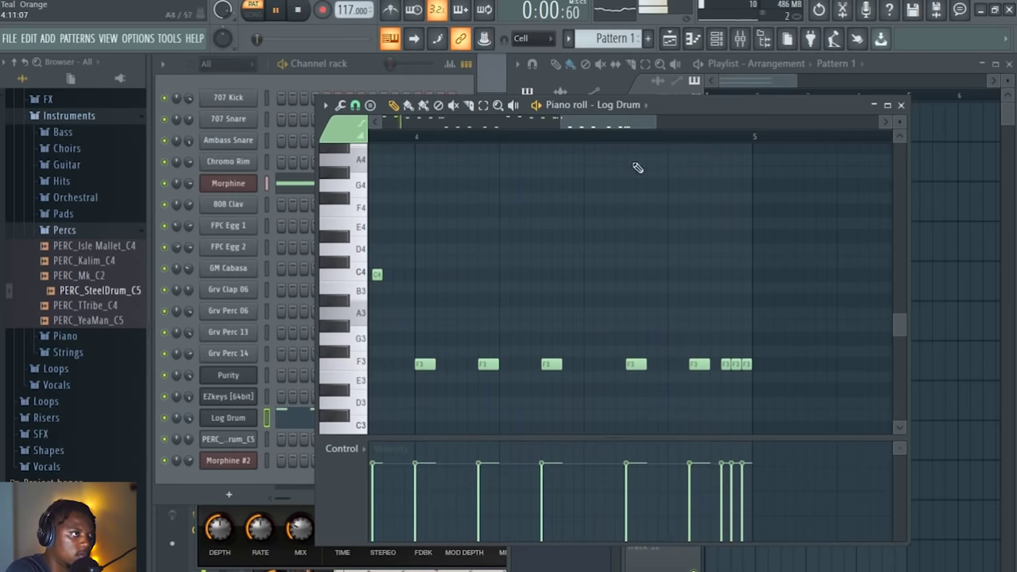
Step: Shift the three short C4 Log Drum notes at the end of bar 1 earlier by one note length and play them back
{"action": "left_click_drag", "start_coordinate": [505, 122], "coordinate": [433, 126]}
{"action": "left_click_drag", "start_coordinate": [655, 295], "coordinate": [569, 258]}
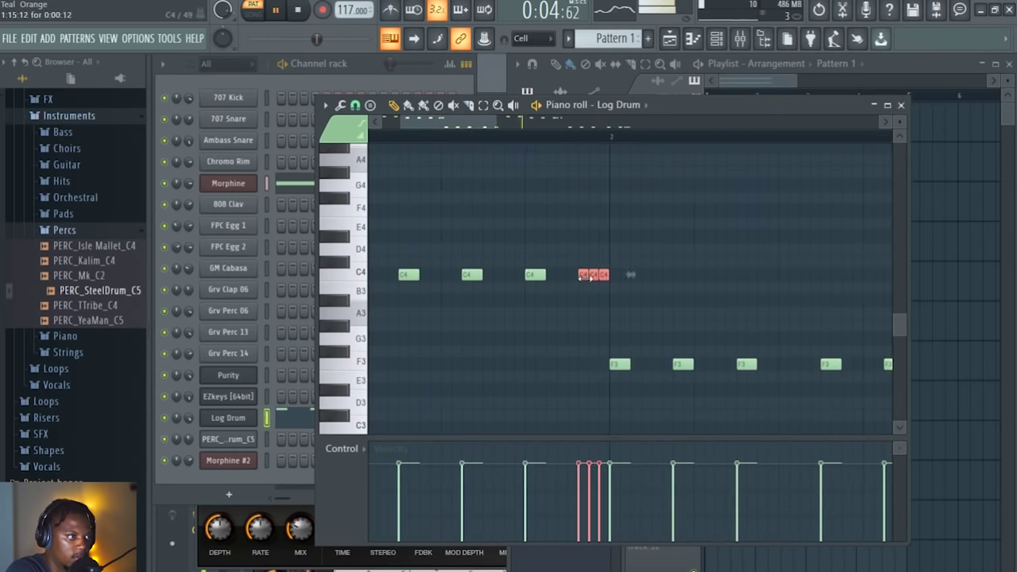
{"action": "left_click", "coordinate": [470, 136]}
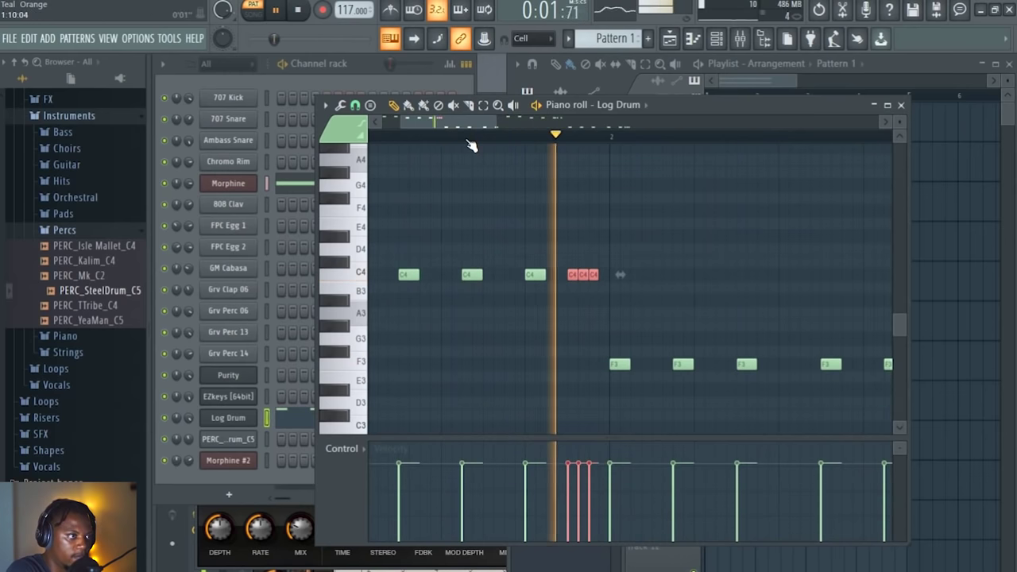
{"action": "scroll", "coordinate": [516, 140], "scroll_direction": "down", "scroll_amount": 2}
{"action": "key", "text": "space"}
{"action": "key", "text": "space"}
Step: Shift the three short F3 Log Drum notes at the end of bar 4 earlier by one note length
{"action": "left_click_drag", "start_coordinate": [522, 123], "coordinate": [641, 125]}
{"action": "scroll", "coordinate": [679, 143], "scroll_direction": "up", "scroll_amount": 2}
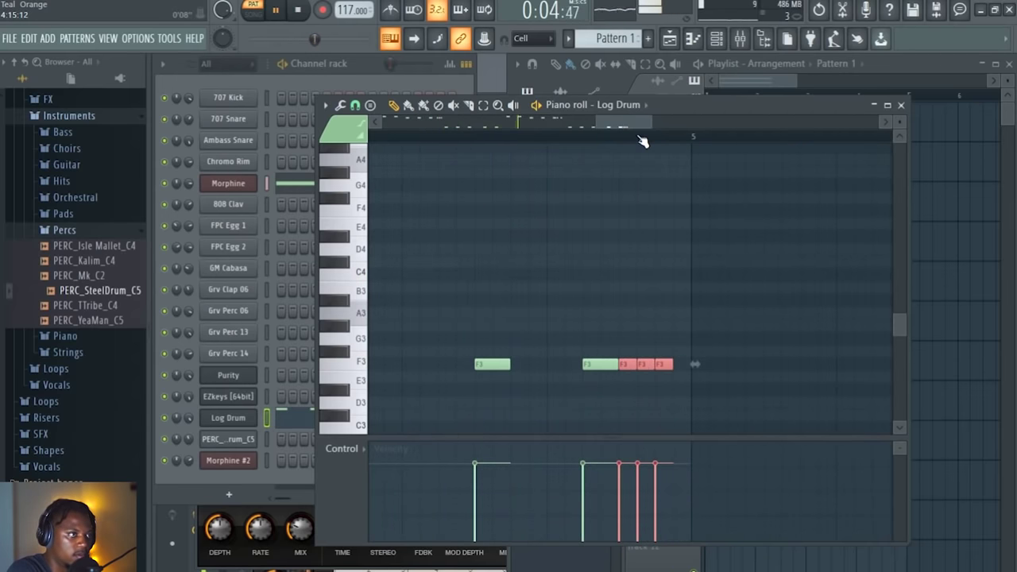
{"action": "scroll", "coordinate": [640, 139], "scroll_direction": "down", "scroll_amount": 2}
Step: Add a one-step G#3 Log Drum note at 2:16:00, leading into bar 3
{"action": "left_click_drag", "start_coordinate": [617, 125], "coordinate": [491, 127]}
{"action": "left_click", "coordinate": [417, 139]}
{"action": "left_click", "coordinate": [695, 328]}
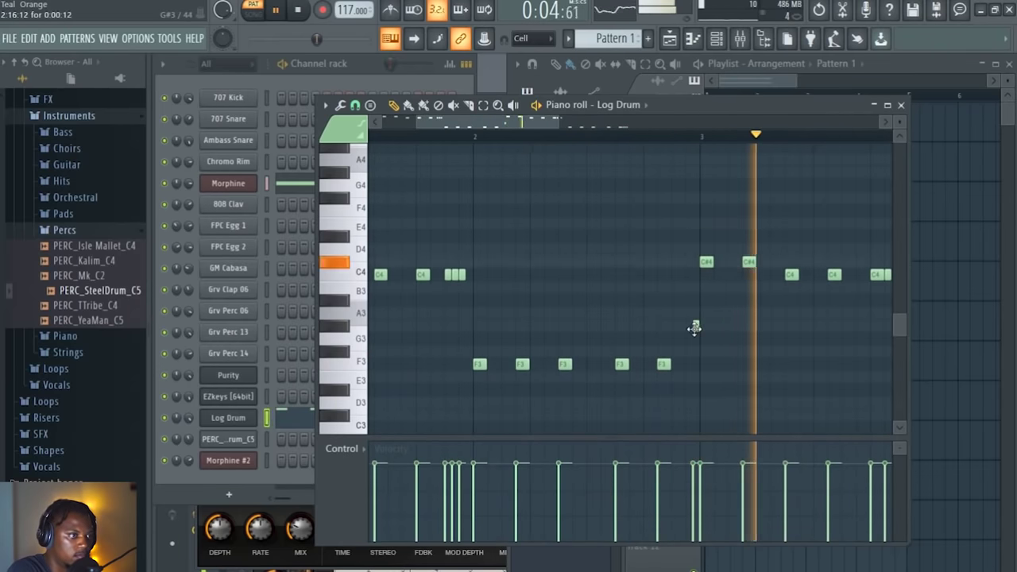
{"action": "scroll", "coordinate": [706, 142], "scroll_direction": "up", "scroll_amount": 2}
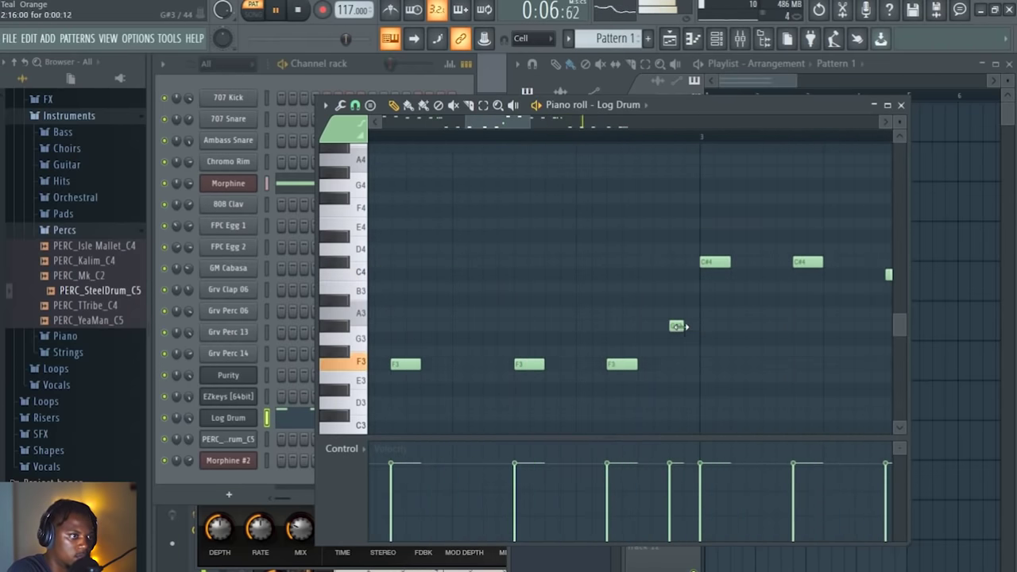
{"action": "left_click", "coordinate": [364, 78]}
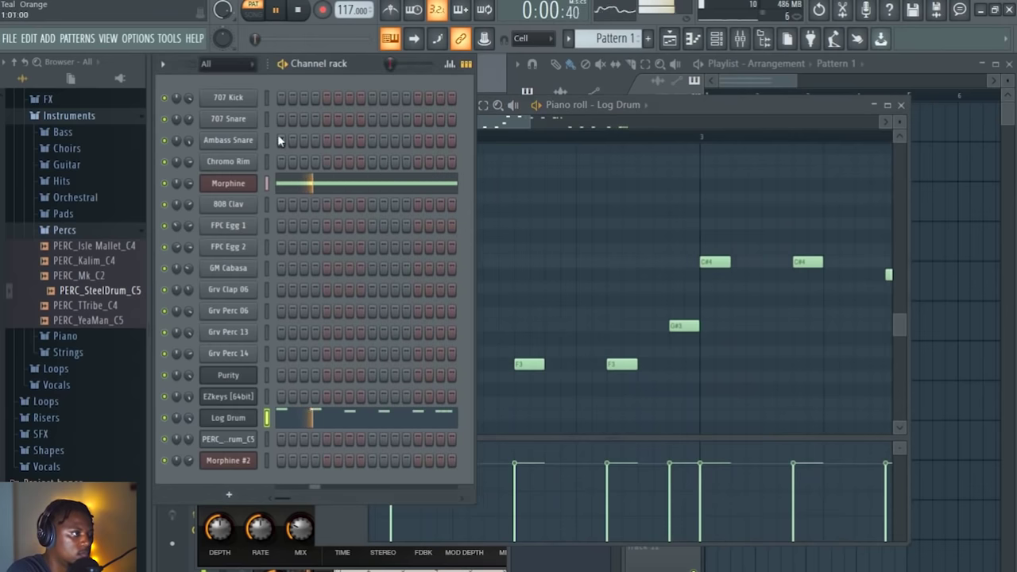
{"action": "left_click", "coordinate": [631, 111]}
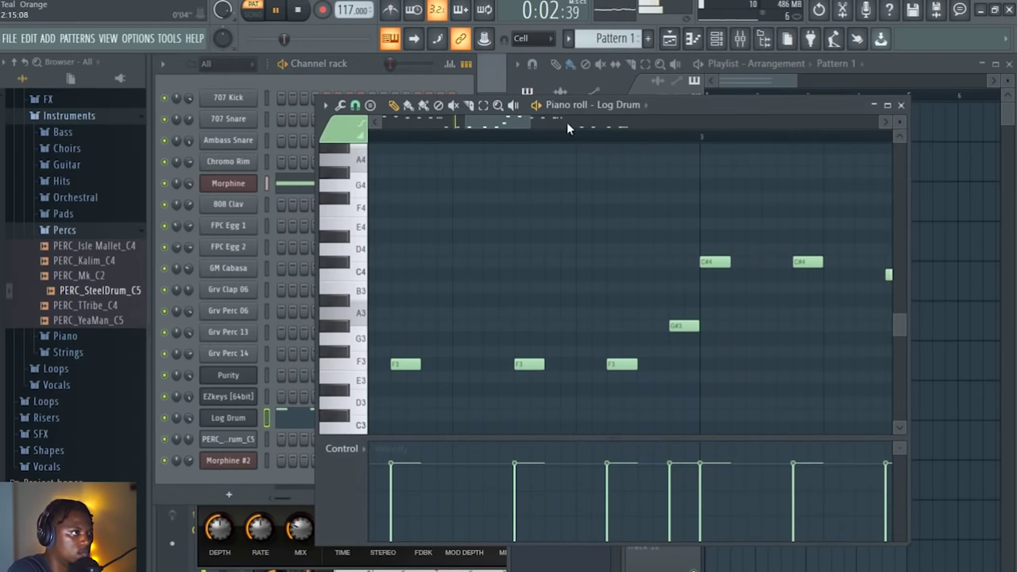
Step: Switch to song playback and listen to the arrangement with the playlist and channel rack in front
{"action": "scroll", "coordinate": [475, 143], "scroll_direction": "down", "scroll_amount": 2}
{"action": "left_click", "coordinate": [253, 12]}
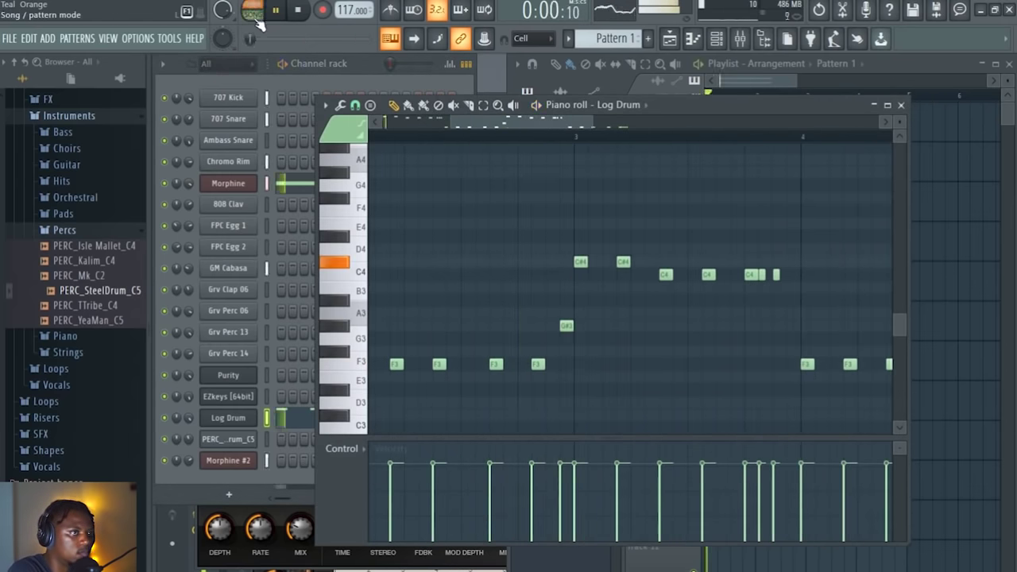
{"action": "left_click", "coordinate": [851, 78]}
{"action": "left_click", "coordinate": [367, 63]}
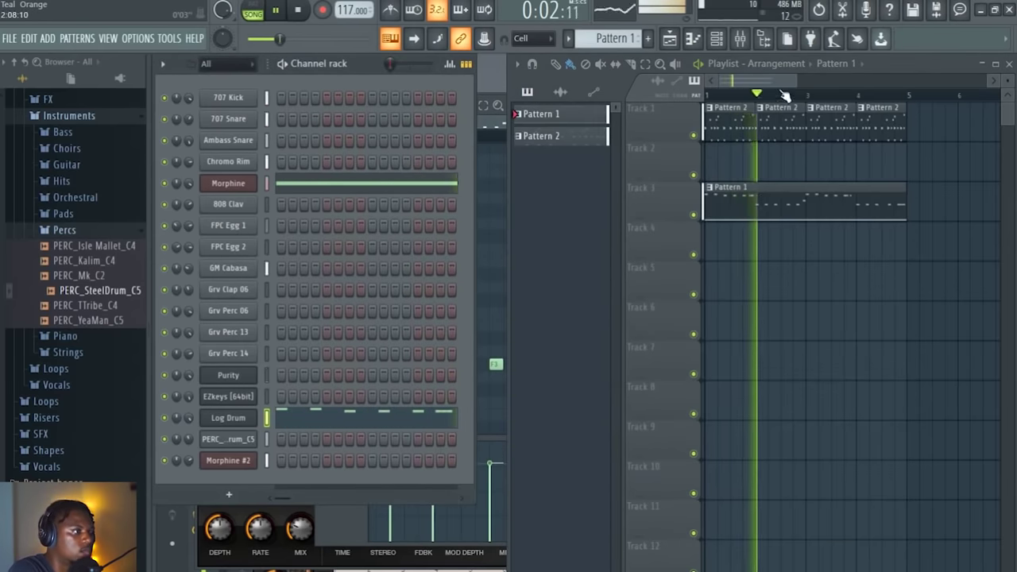
{"action": "scroll", "coordinate": [780, 91], "scroll_direction": "down", "scroll_amount": 2}
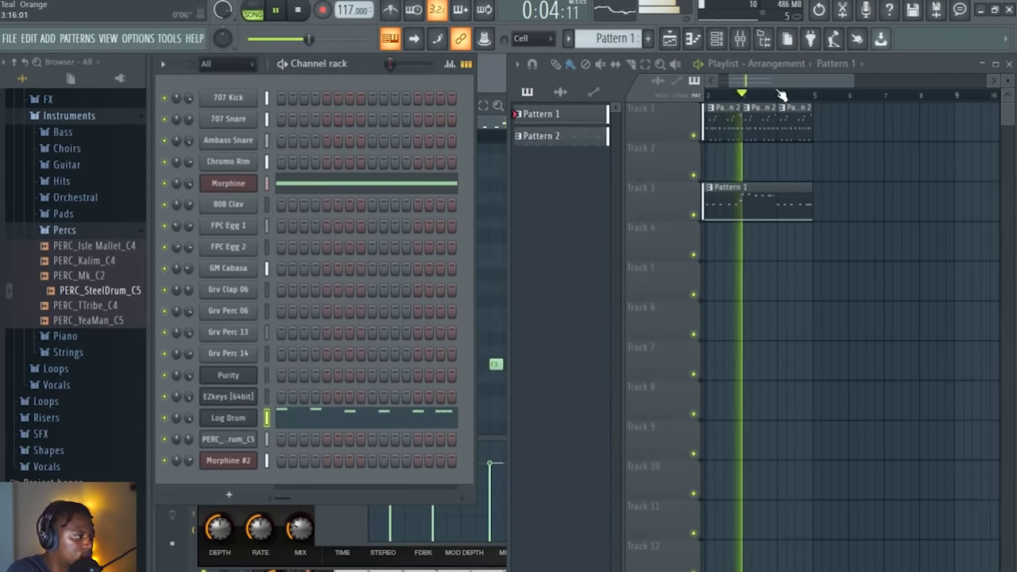
{"action": "scroll", "coordinate": [781, 95], "scroll_direction": "up", "scroll_amount": 2}
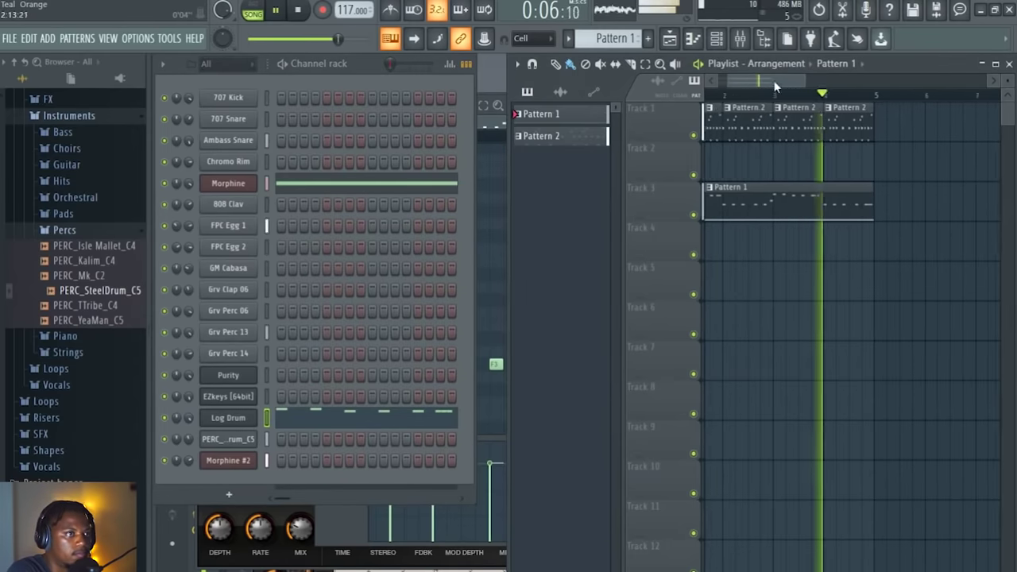
{"action": "scroll", "coordinate": [802, 105], "scroll_direction": "down", "scroll_amount": 2}
Step: Open Pattern 2 from the arrangement and show its steps in the channel rack beside the playlist
{"action": "double_click", "coordinate": [731, 127]}
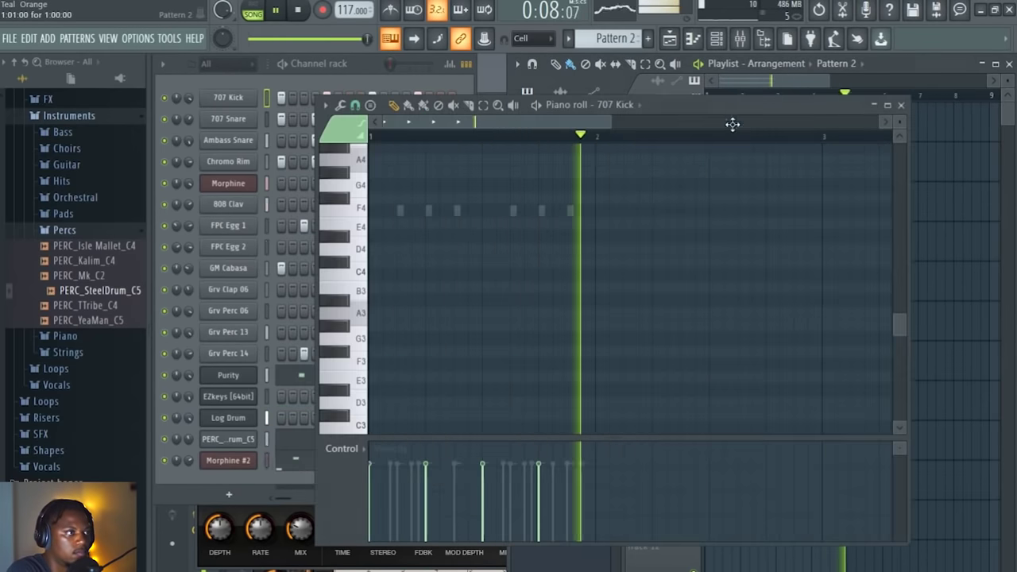
{"action": "left_click", "coordinate": [442, 77]}
{"action": "left_click", "coordinate": [588, 79]}
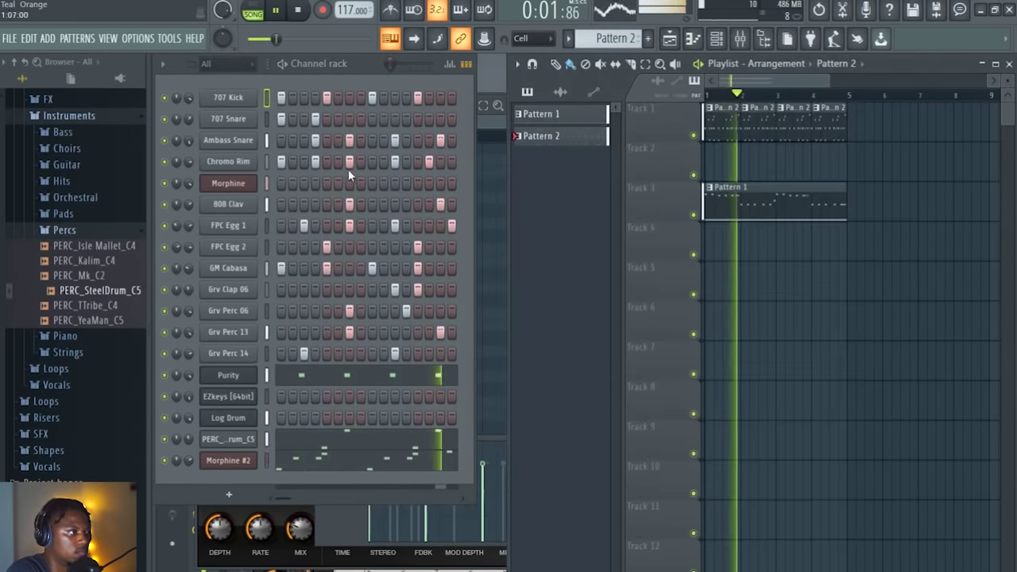
Step: Audition the glass break, needle drop, nature, radio tuning and scratch samples in the Legacy FX pack
{"action": "left_click", "coordinate": [80, 229]}
{"action": "left_click", "coordinate": [83, 201]}
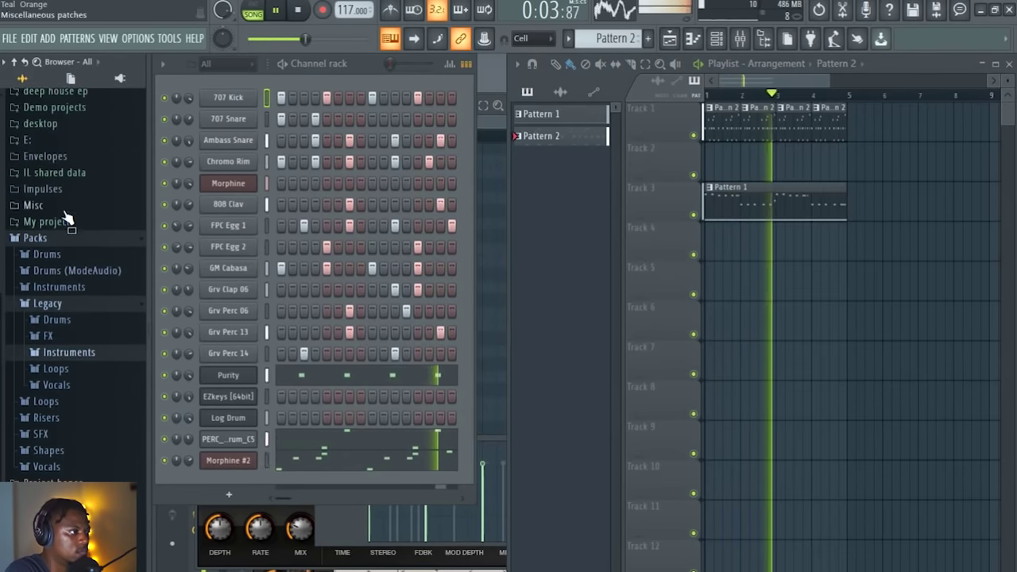
{"action": "left_click", "coordinate": [48, 335]}
{"action": "left_click", "coordinate": [80, 383]}
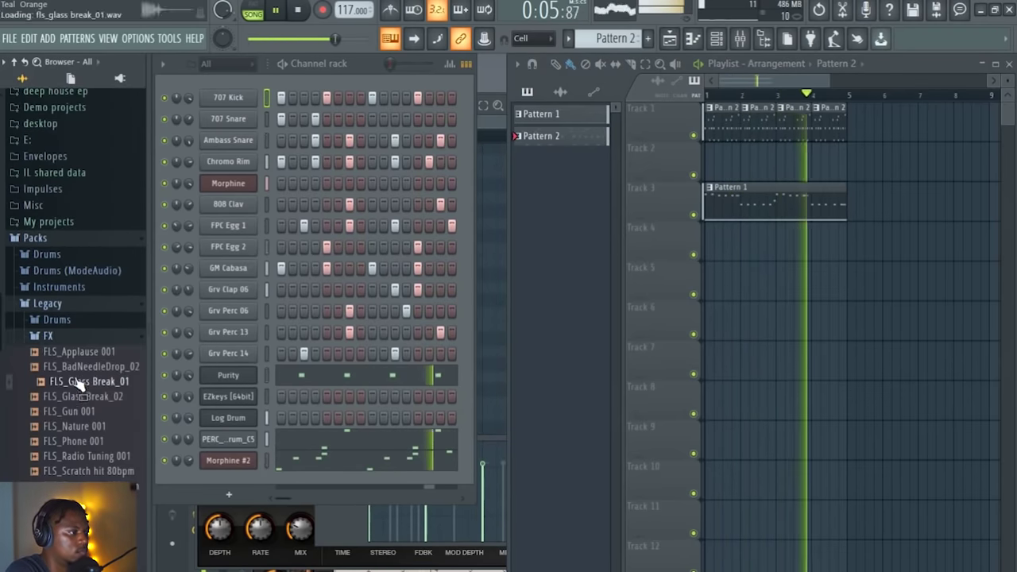
{"action": "left_click", "coordinate": [90, 366]}
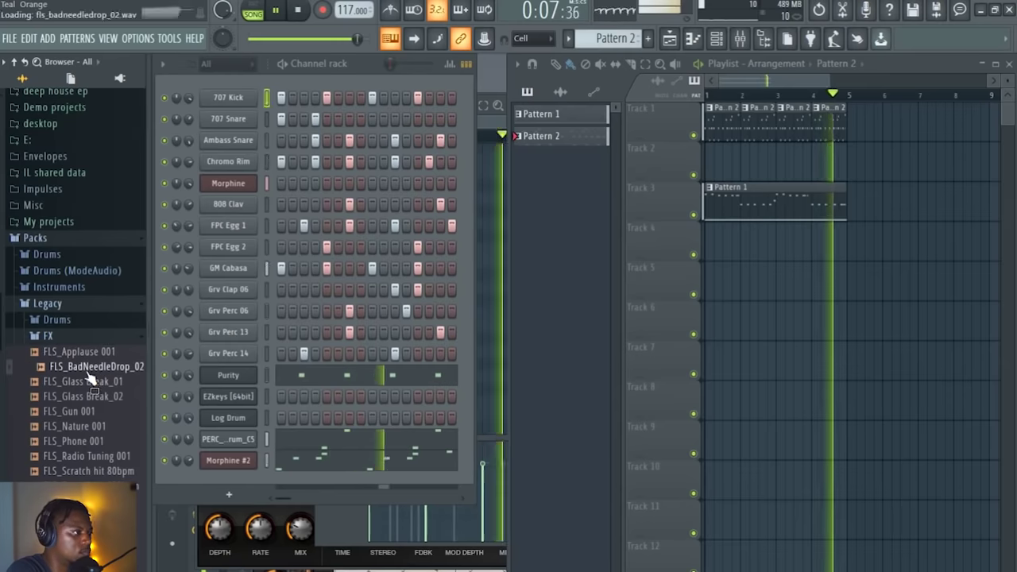
{"action": "left_click", "coordinate": [103, 426]}
{"action": "left_click", "coordinate": [87, 456]}
{"action": "left_click", "coordinate": [92, 471]}
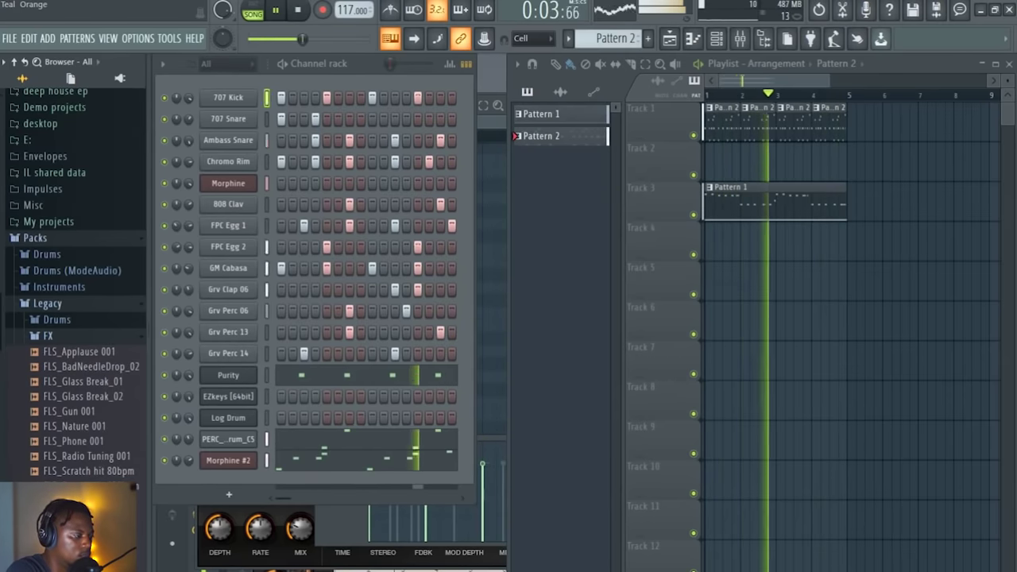
Step: Place the FX_GhH sample at bar 1 on Track 4, close its sampler settings and stop playback
{"action": "left_click_drag", "start_coordinate": [72, 516], "coordinate": [709, 238]}
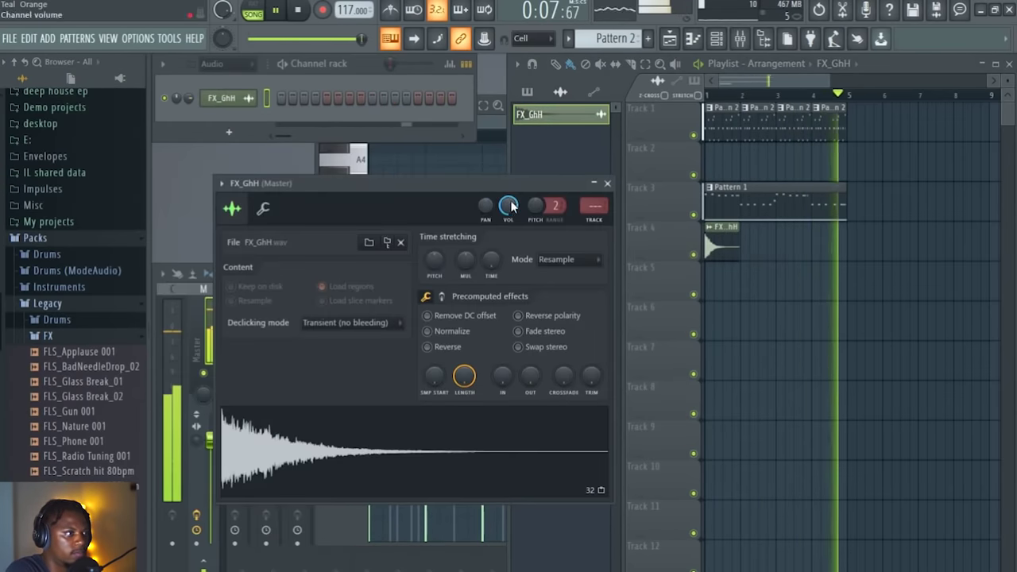
{"action": "left_click", "coordinate": [608, 184]}
{"action": "key", "text": "space"}
Step: Split Pattern 2 by channel and delete the four 707 Kick clips from Track 1
{"action": "double_click", "coordinate": [712, 127]}
{"action": "left_click", "coordinate": [928, 64]}
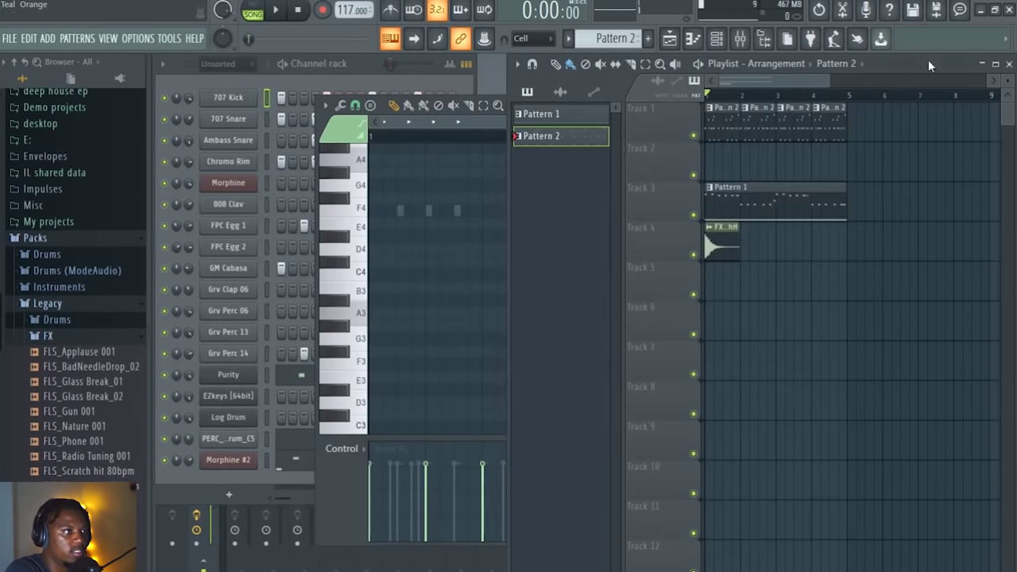
{"action": "right_click", "coordinate": [575, 139]}
{"action": "left_click", "coordinate": [629, 354]}
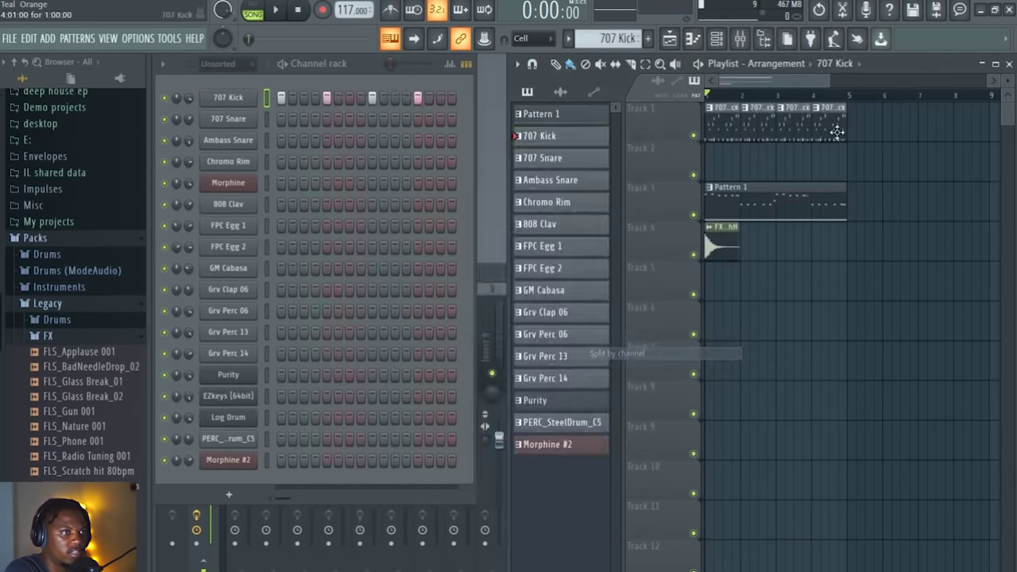
{"action": "left_click_drag", "start_coordinate": [872, 130], "coordinate": [714, 131]}
{"action": "left_click", "coordinate": [575, 447]}
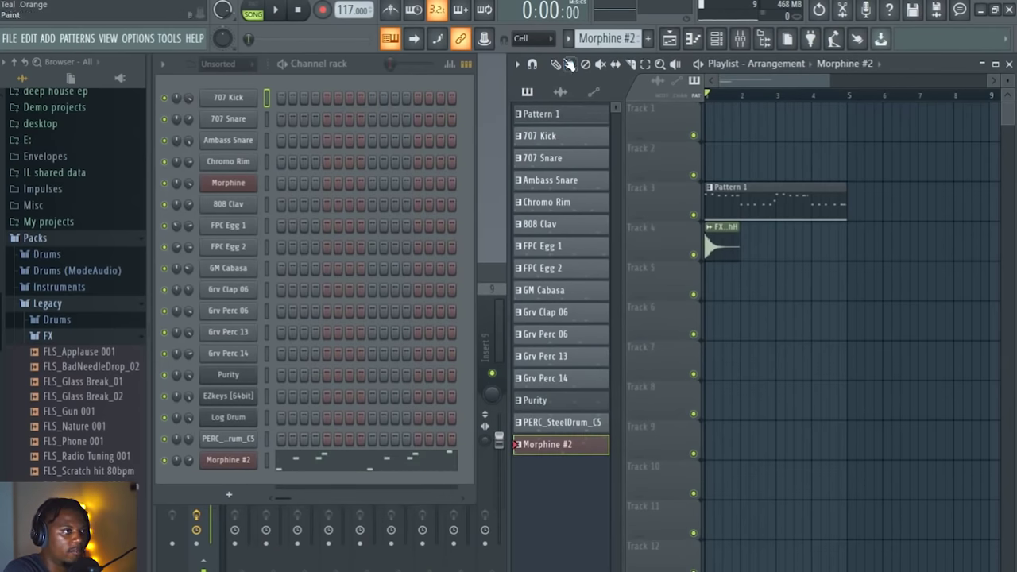
Step: Split Pattern 1 by channel into separate Morphine and Log Drum patterns
{"action": "scroll", "coordinate": [720, 104], "scroll_direction": "down", "scroll_amount": 2}
{"action": "left_click", "coordinate": [751, 204]}
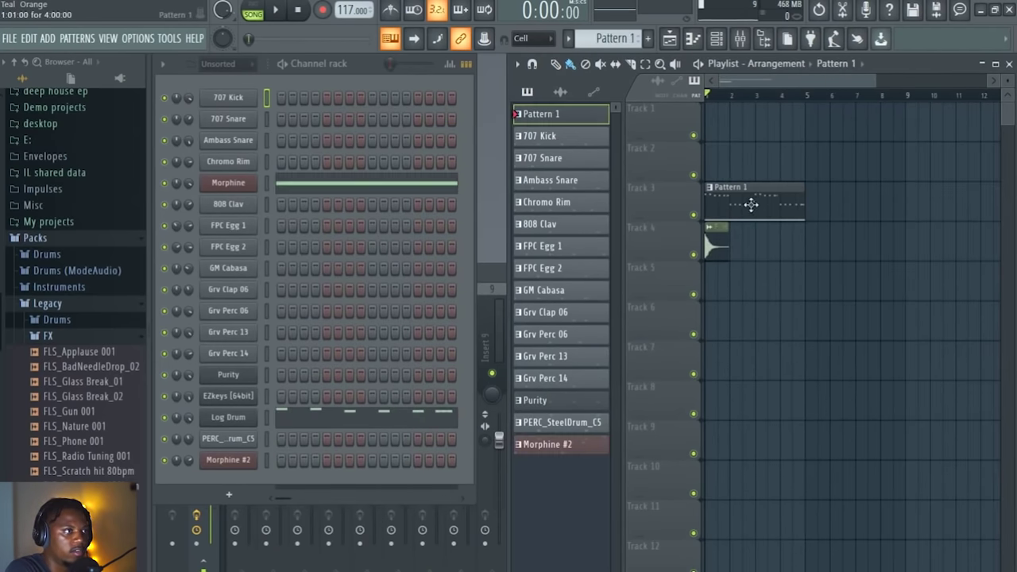
{"action": "right_click", "coordinate": [567, 113]}
{"action": "left_click", "coordinate": [605, 327]}
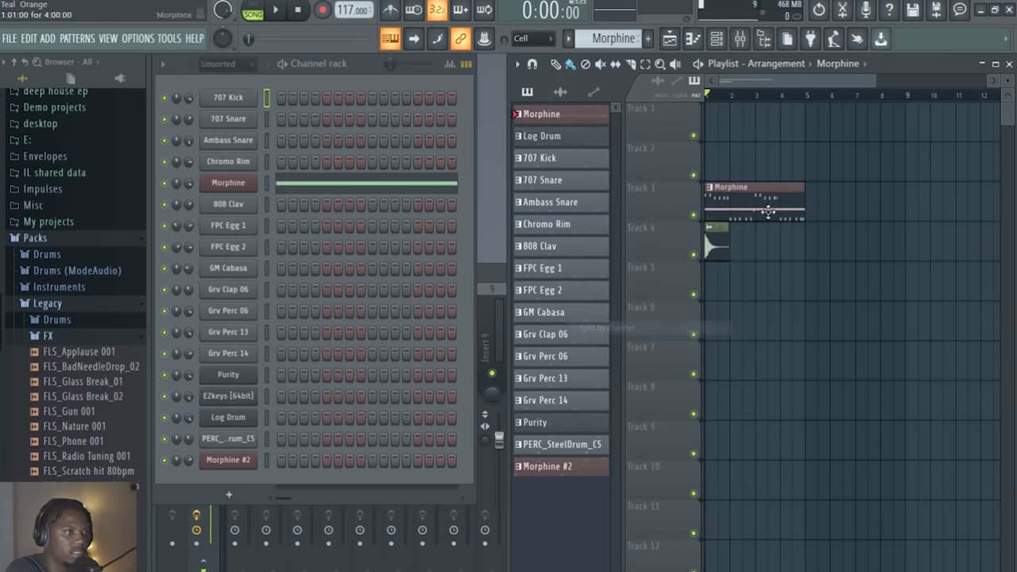
Step: Delete the Morphine clip from Track 3 and move the FX_GhH clip down to Track 9
{"action": "right_click", "coordinate": [721, 198]}
{"action": "scroll", "coordinate": [774, 99], "scroll_direction": "down", "scroll_amount": 2}
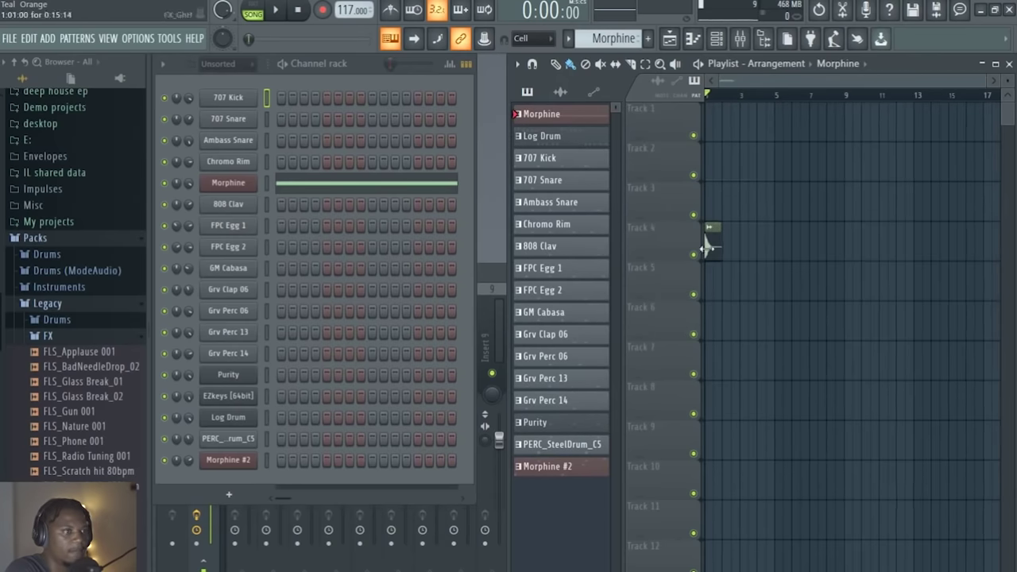
{"action": "left_click_drag", "start_coordinate": [693, 445], "coordinate": [693, 463]}
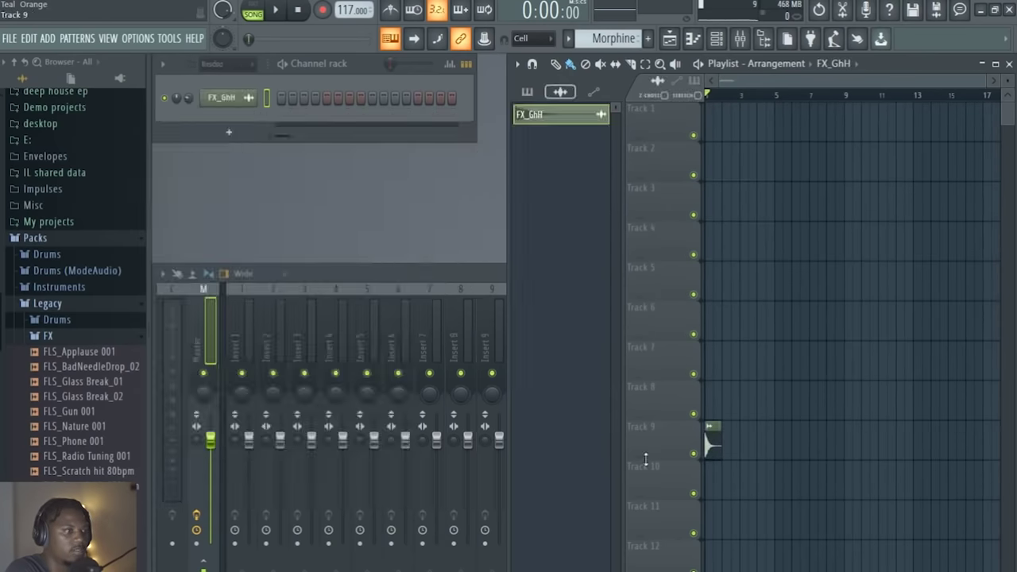
Step: Place all the channel patterns from Morphine to Morphine #2 as clips stacked on Tracks 1 to 17 at bar 3
{"action": "left_click", "coordinate": [528, 92]}
{"action": "left_click", "coordinate": [554, 469]}
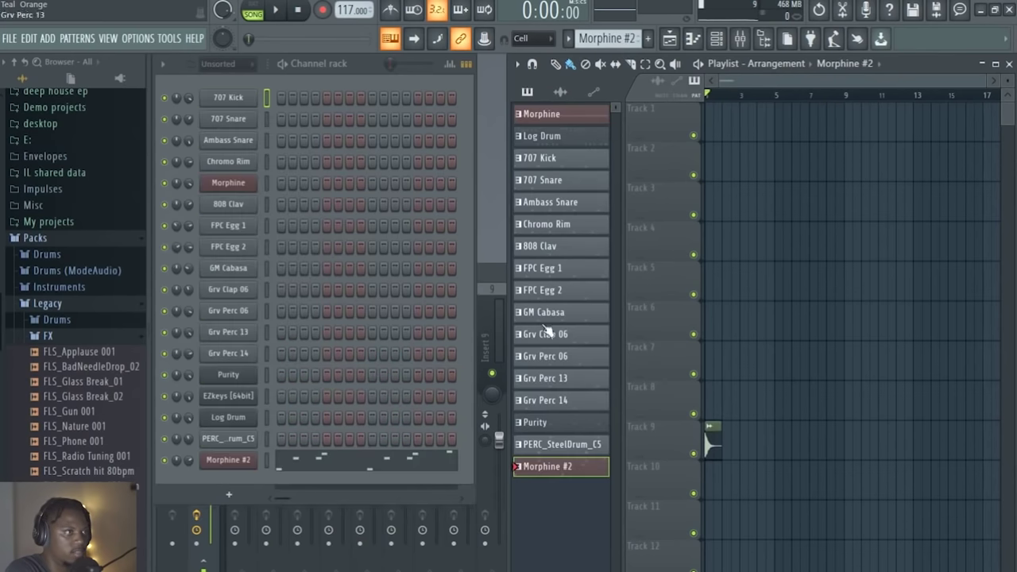
{"action": "left_click_drag", "start_coordinate": [548, 108], "coordinate": [745, 123]}
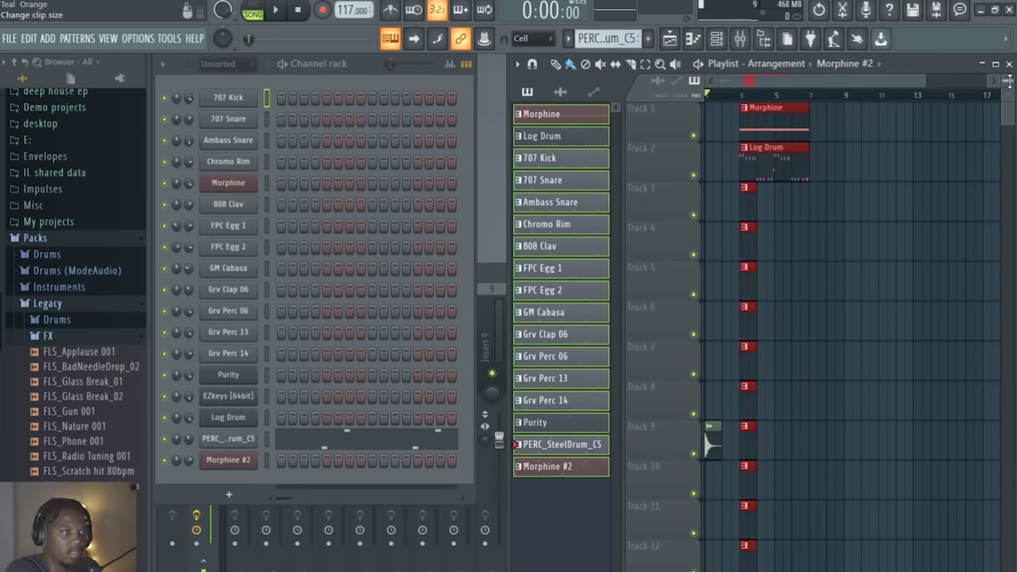
Step: Reduce the playlist track height and move the FX_GhH clip to Track 18 at bar 1
{"action": "left_click_drag", "start_coordinate": [1008, 84], "coordinate": [1008, 80]}
{"action": "left_click", "coordinate": [717, 250]}
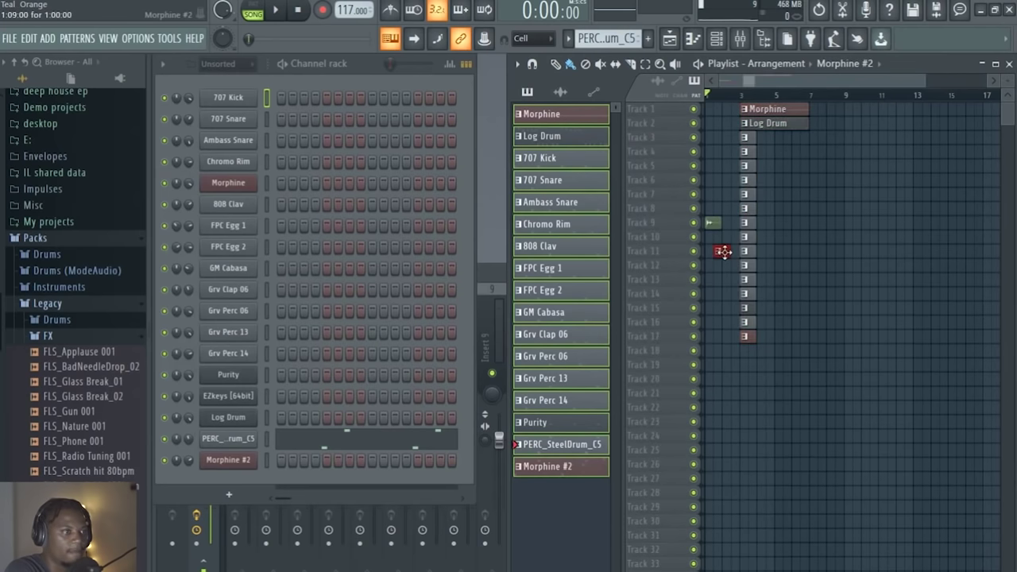
{"action": "left_click_drag", "start_coordinate": [708, 354], "coordinate": [709, 355]}
Step: Select all the pattern clips on Tracks 1 to 17 and move them from bar 3 to bar 1
{"action": "left_click_drag", "start_coordinate": [773, 354], "coordinate": [756, 132]}
{"action": "left_click_drag", "start_coordinate": [807, 302], "coordinate": [745, 103]}
{"action": "left_click_drag", "start_coordinate": [792, 399], "coordinate": [753, 97]}
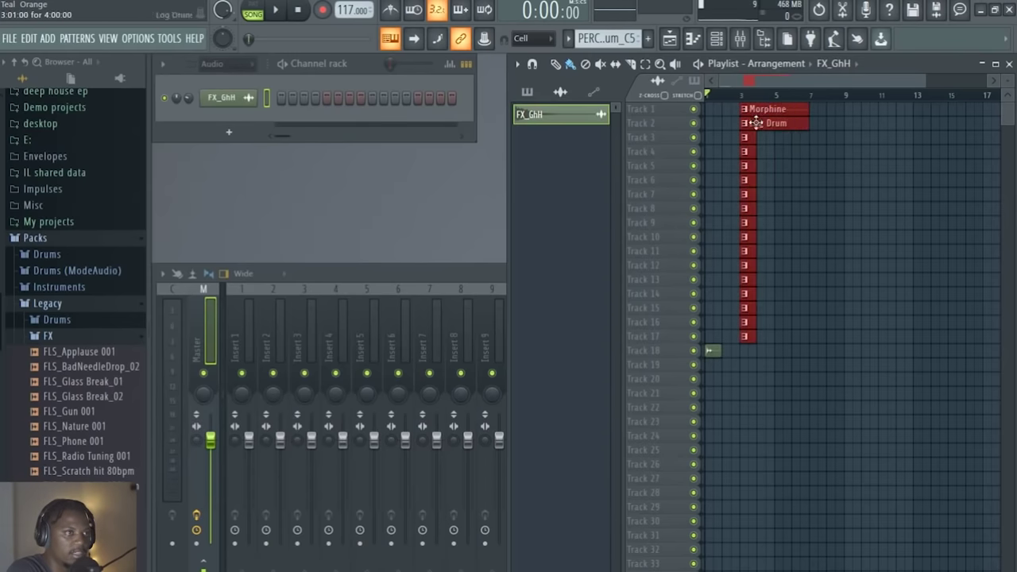
Step: Duplicate the one-bar clips on Tracks 3 to 17 three times to fill bars 1 to 4
{"action": "left_click_drag", "start_coordinate": [750, 346], "coordinate": [650, 138]}
{"action": "key", "text": "ctrl+b"}
{"action": "key", "text": "ctrl+b"}
{"action": "key", "text": "ctrl+b"}
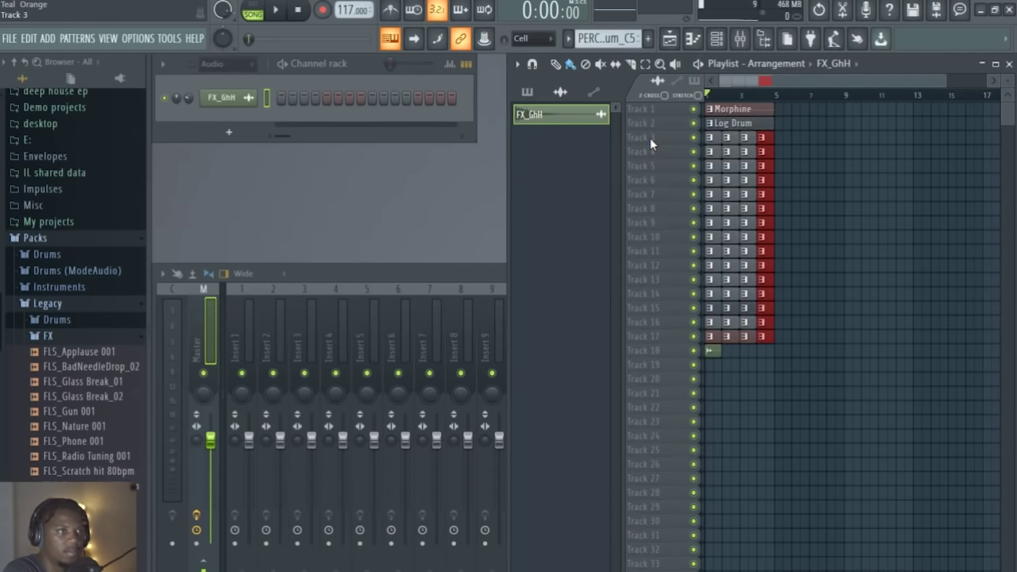
Step: Play the arrangement, maximize the playlist and increase the track height
{"action": "key", "text": "space"}
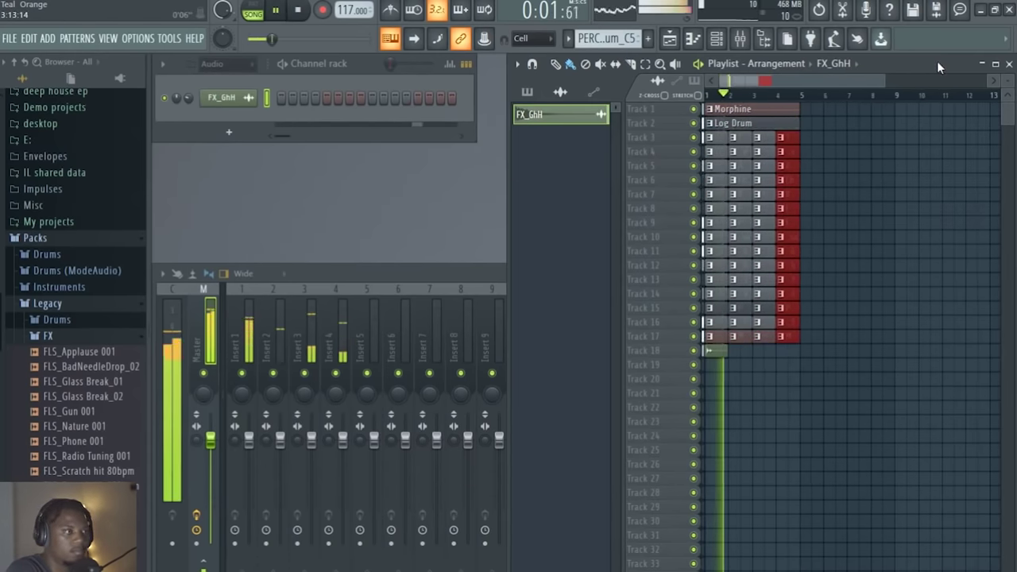
{"action": "double_click", "coordinate": [936, 61]}
{"action": "left_click_drag", "start_coordinate": [1011, 73], "coordinate": [1010, 88]}
{"action": "left_click", "coordinate": [582, 267]}
{"action": "left_click", "coordinate": [585, 268]}
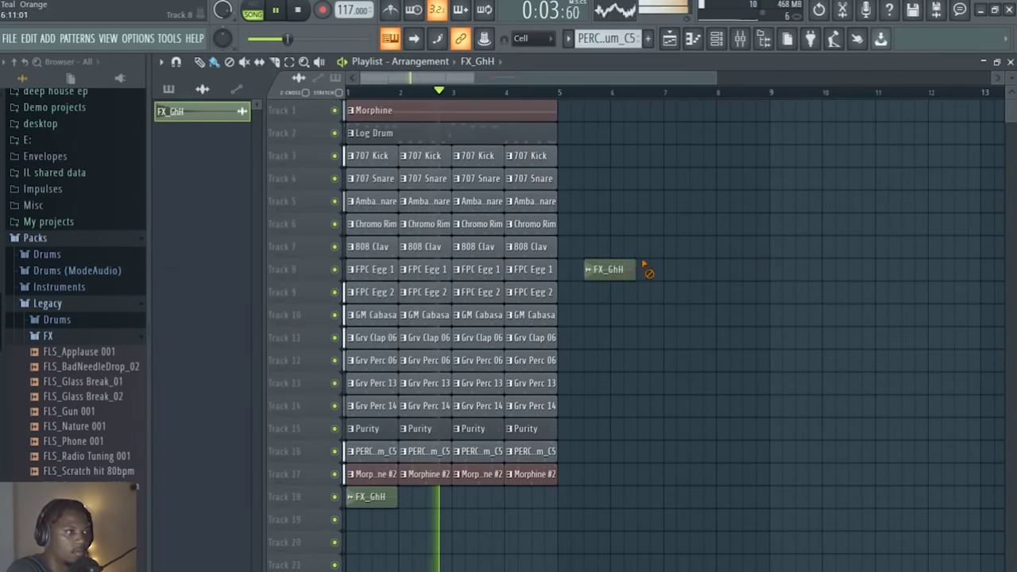
{"action": "right_click", "coordinate": [631, 270]}
Step: Select the four-bar block on Tracks 1 to 17 and duplicate it three times to fill bars 1 to 16
{"action": "scroll", "coordinate": [487, 102], "scroll_direction": "down", "scroll_amount": 1}
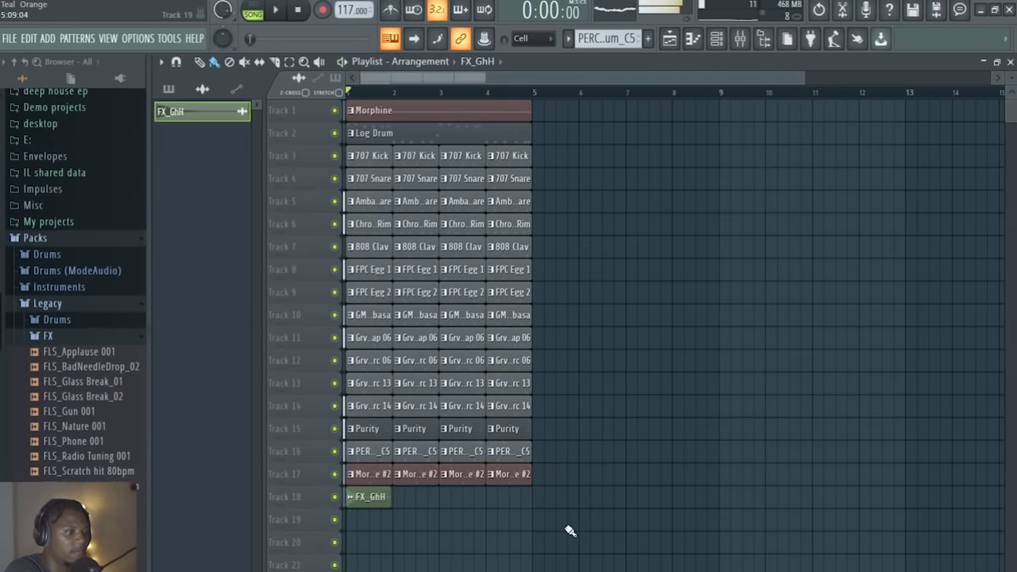
{"action": "left_click_drag", "start_coordinate": [572, 476], "coordinate": [340, 119]}
{"action": "key", "text": "ctrl+b"}
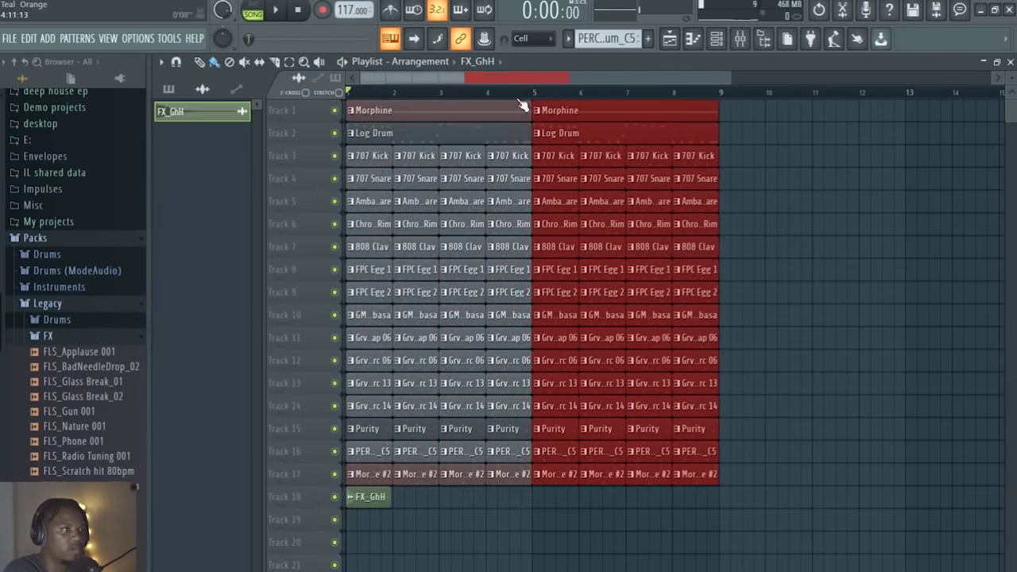
{"action": "scroll", "coordinate": [536, 104], "scroll_direction": "down", "scroll_amount": 1}
{"action": "key", "text": "ctrl+b"}
{"action": "key", "text": "ctrl+b"}
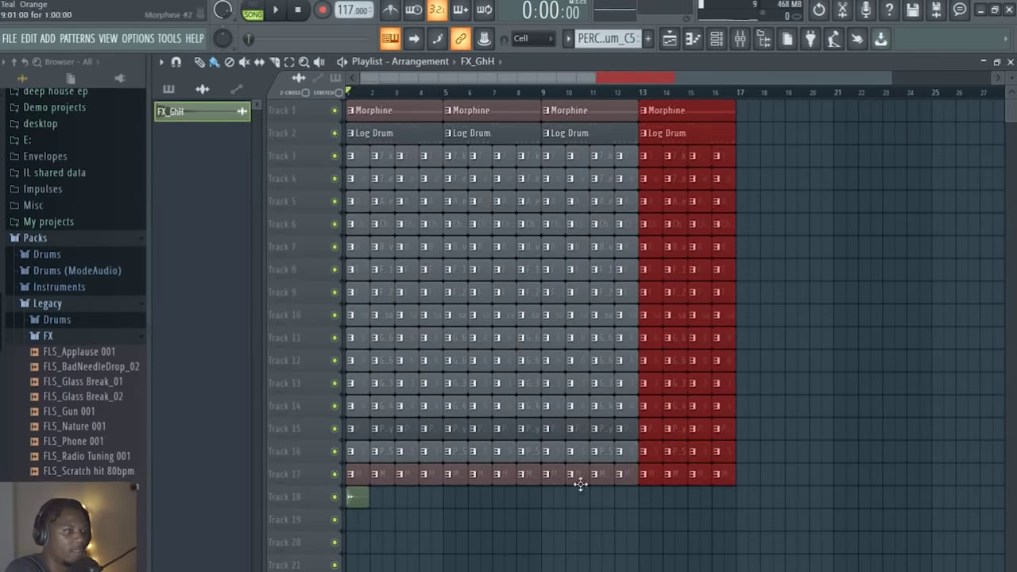
Step: Select the clips in bars 1 to 16 on Tracks 1 to 18 and duplicate them into bars 17 to 32
{"action": "left_click_drag", "start_coordinate": [789, 520], "coordinate": [282, 105]}
{"action": "key", "text": "ctrl+b"}
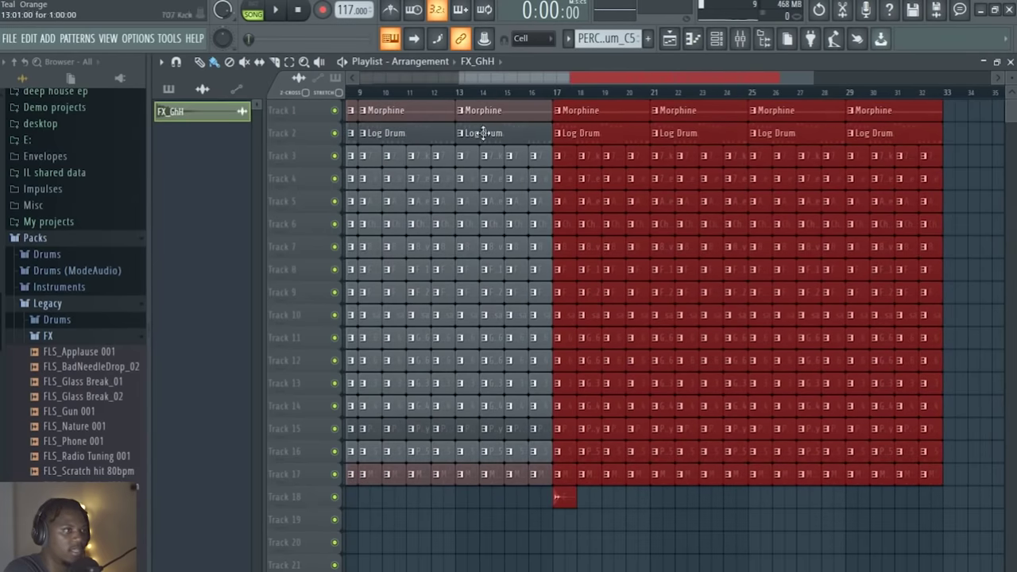
{"action": "scroll", "coordinate": [584, 92], "scroll_direction": "down", "scroll_amount": 1}
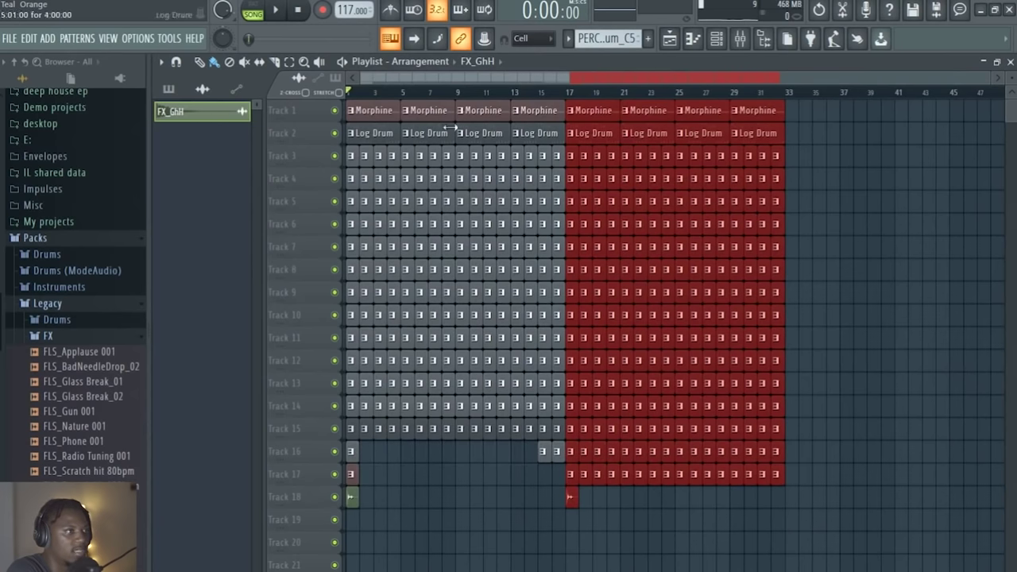
Step: Play the arrangement and erase the Log Drum, Purity and PERC_SteelDrum_C5 clips from bars 1 to 16
{"action": "key", "text": "space"}
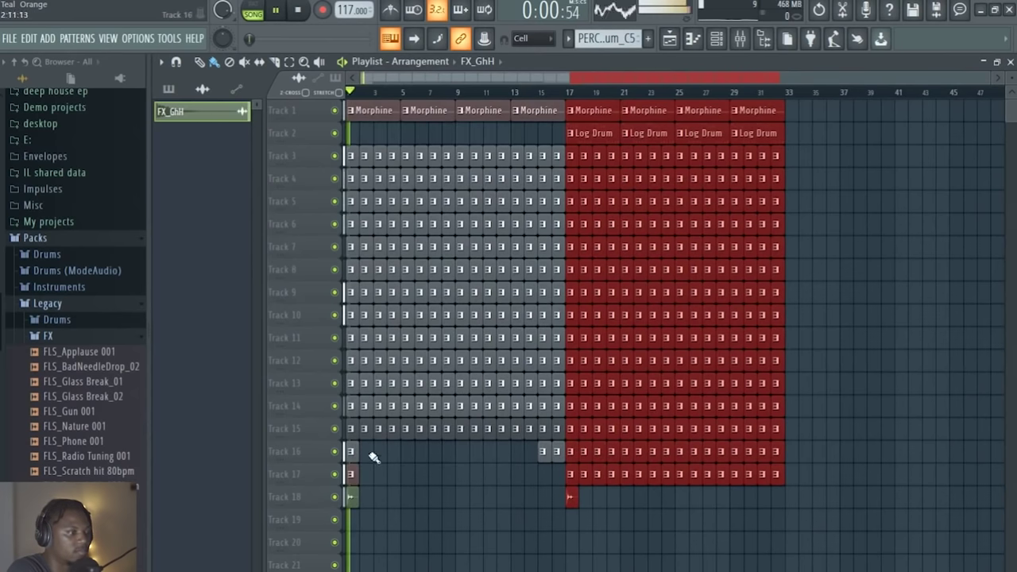
{"action": "right_click", "coordinate": [355, 457]}
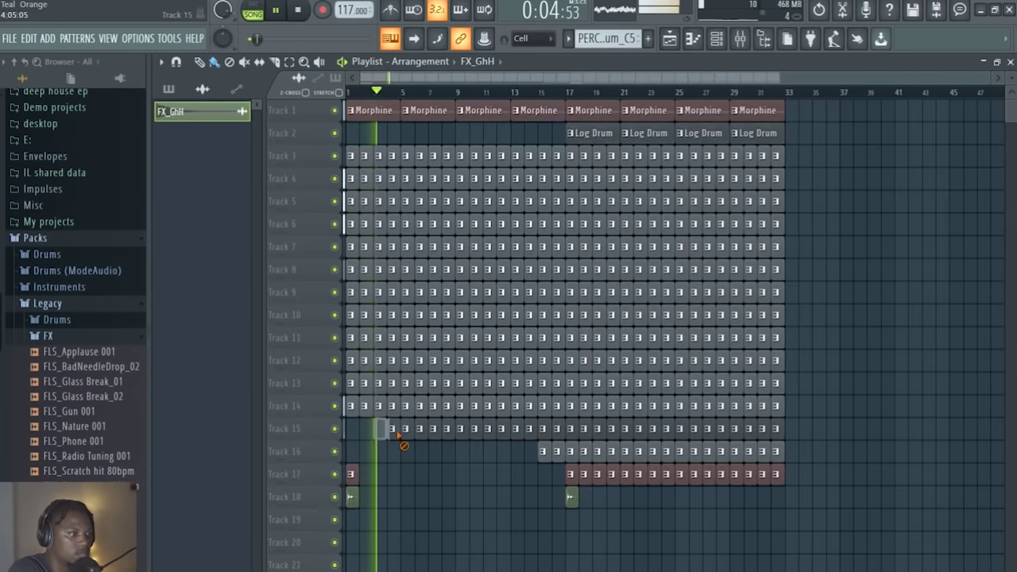
{"action": "left_click_drag", "start_coordinate": [373, 433], "coordinate": [541, 434]}
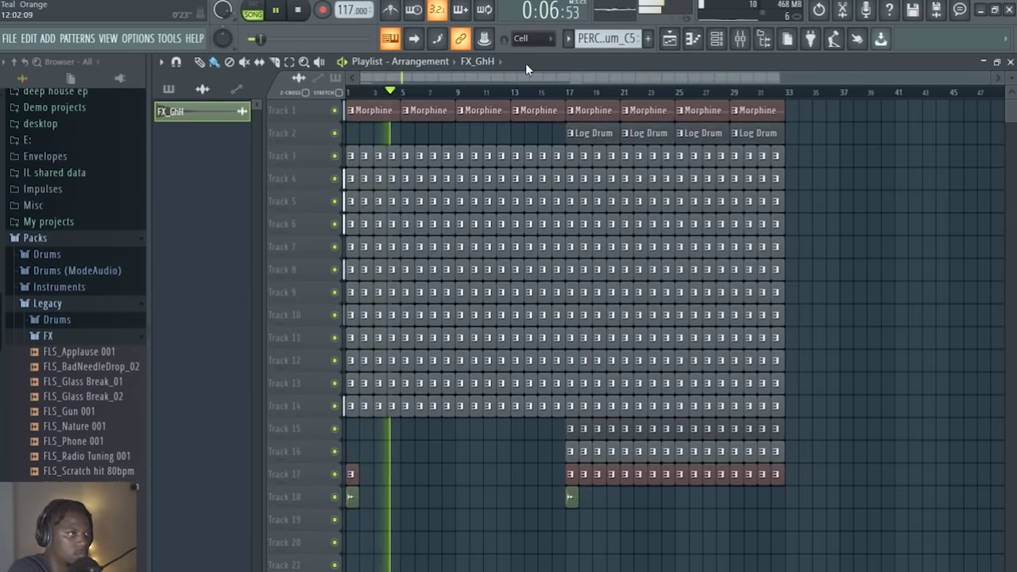
Step: Paint Purity pattern clips back onto Track 15 across bars 1 to 16 and play the arrangement
{"action": "double_click", "coordinate": [525, 62]}
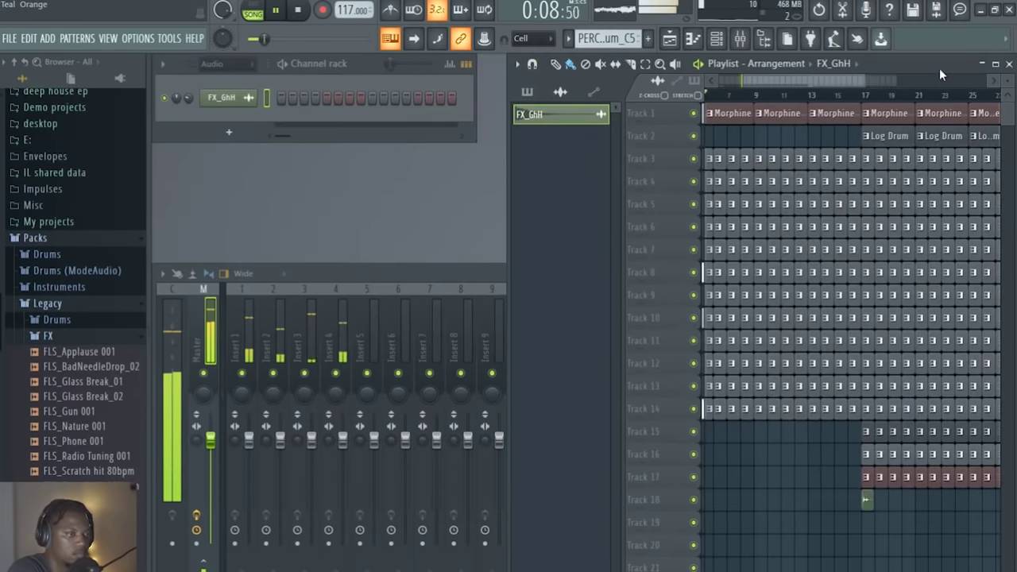
{"action": "double_click", "coordinate": [939, 67]}
{"action": "left_click", "coordinate": [719, 427]}
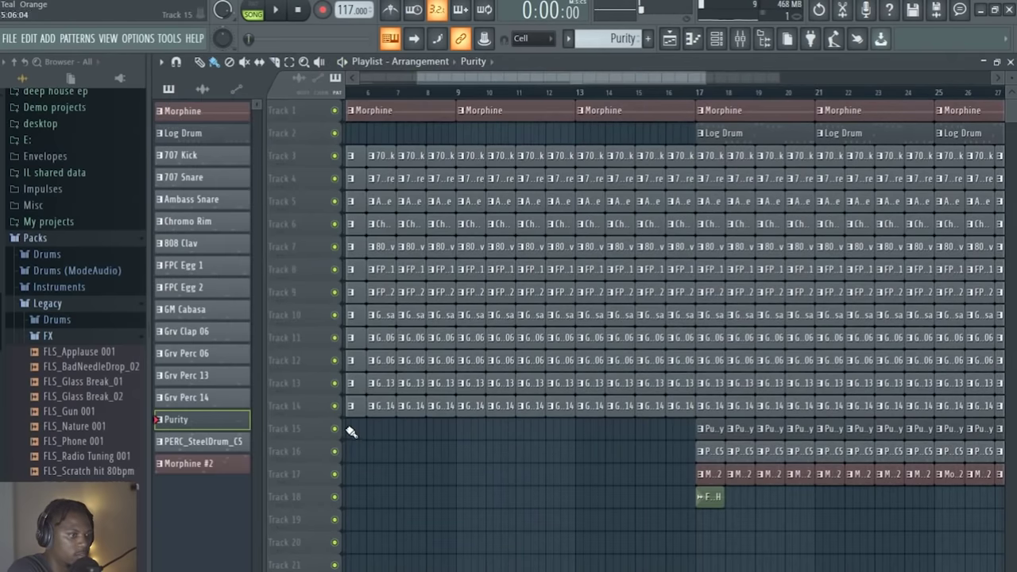
{"action": "left_click_drag", "start_coordinate": [350, 431], "coordinate": [609, 433]}
{"action": "key", "text": "space"}
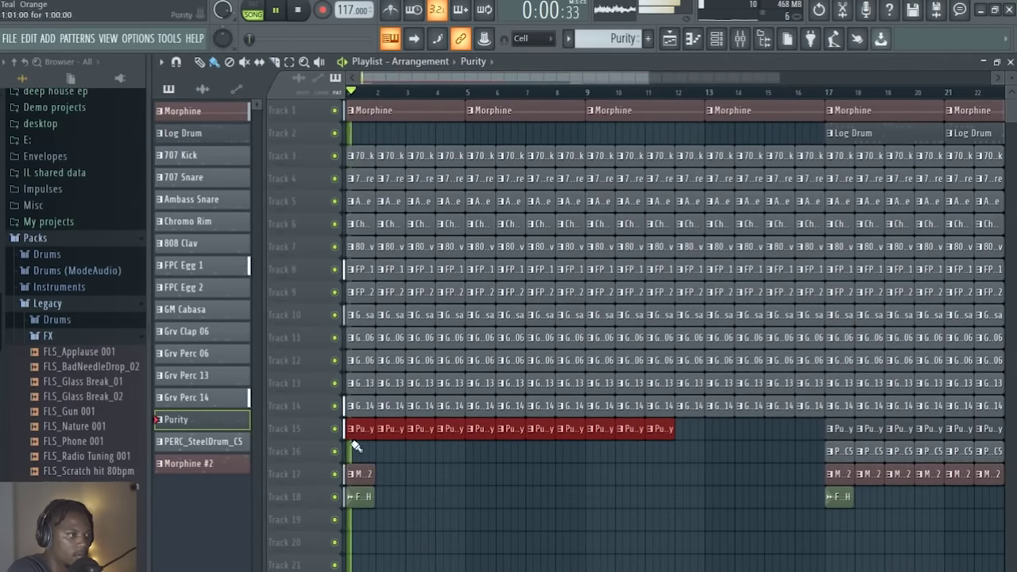
{"action": "left_click_drag", "start_coordinate": [688, 436], "coordinate": [818, 431]}
Step: Erase the Purity clips on Track 15 in bars 1 to 16 and the Morphine #2 clip at bar 1
{"action": "scroll", "coordinate": [405, 100], "scroll_direction": "down", "scroll_amount": 1}
{"action": "scroll", "coordinate": [405, 98], "scroll_direction": "down", "scroll_amount": 1}
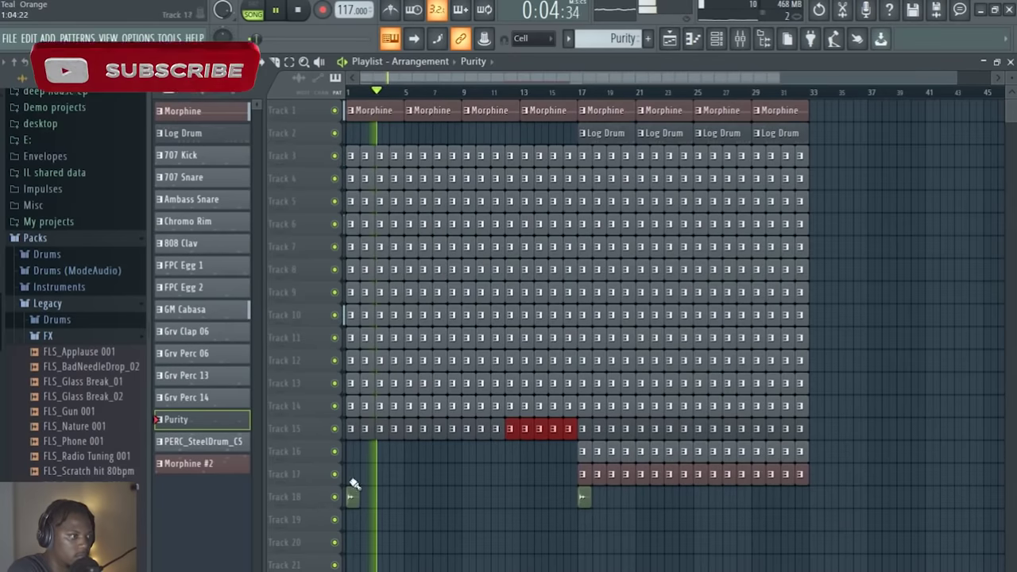
{"action": "key", "text": "space"}
{"action": "left_click_drag", "start_coordinate": [352, 435], "coordinate": [574, 431]}
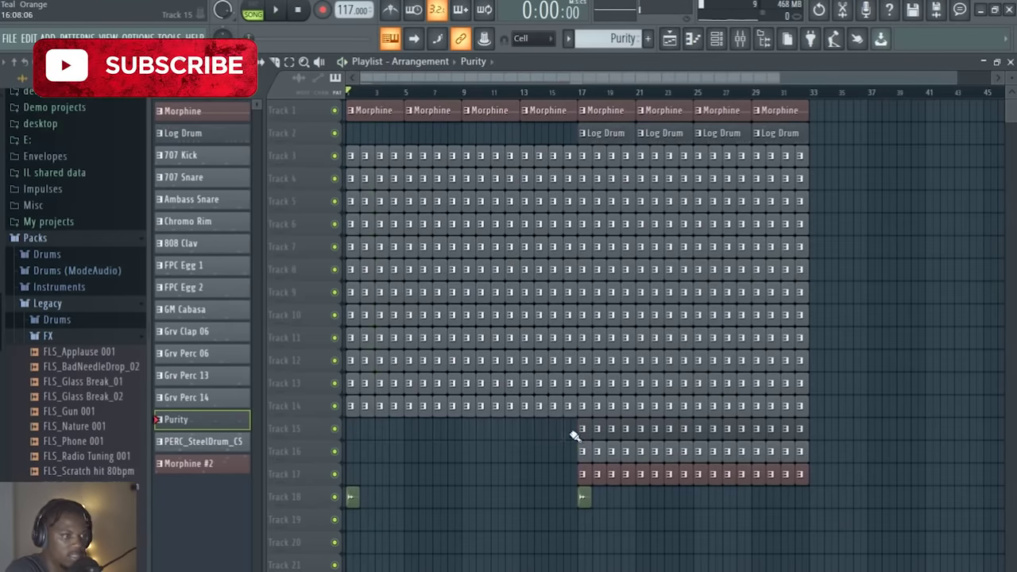
Step: Duplicate the bar 17 to 32 block into bars 33 to 48 and clear Log Drum, PERC_SteelDrum_C5 and Morphine #2 from bars 17 to 32
{"action": "mouse_move", "coordinate": [821, 505]}
{"action": "left_mouse_down"}
{"action": "mouse_move", "coordinate": [556, 95]}
{"action": "mouse_move", "coordinate": [589, 92]}
{"action": "left_mouse_up"}
{"action": "key", "text": "ctrl+b"}
{"action": "scroll", "coordinate": [618, 104], "scroll_direction": "down", "scroll_amount": 1}
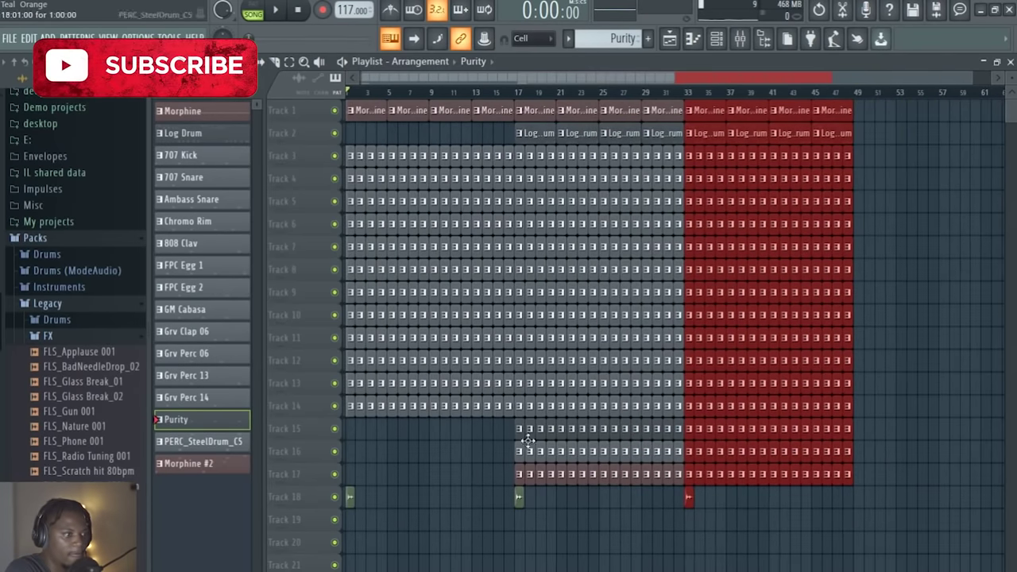
{"action": "left_click_drag", "start_coordinate": [511, 450], "coordinate": [673, 459]}
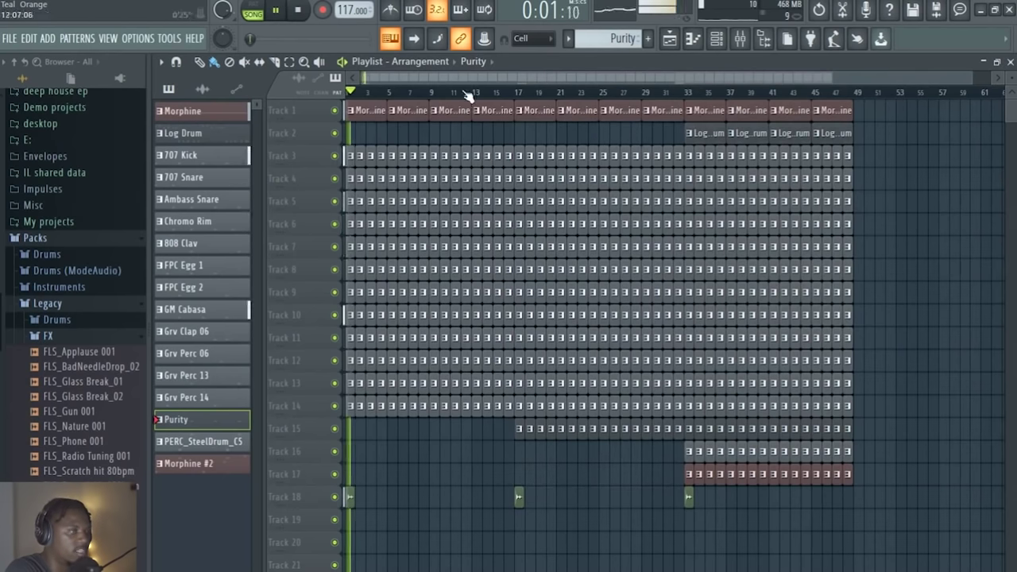
Step: Restore the playlist to its smaller size and open the Morphine pattern in the channel rack and piano roll
{"action": "double_click", "coordinate": [526, 65]}
{"action": "left_click", "coordinate": [465, 106]}
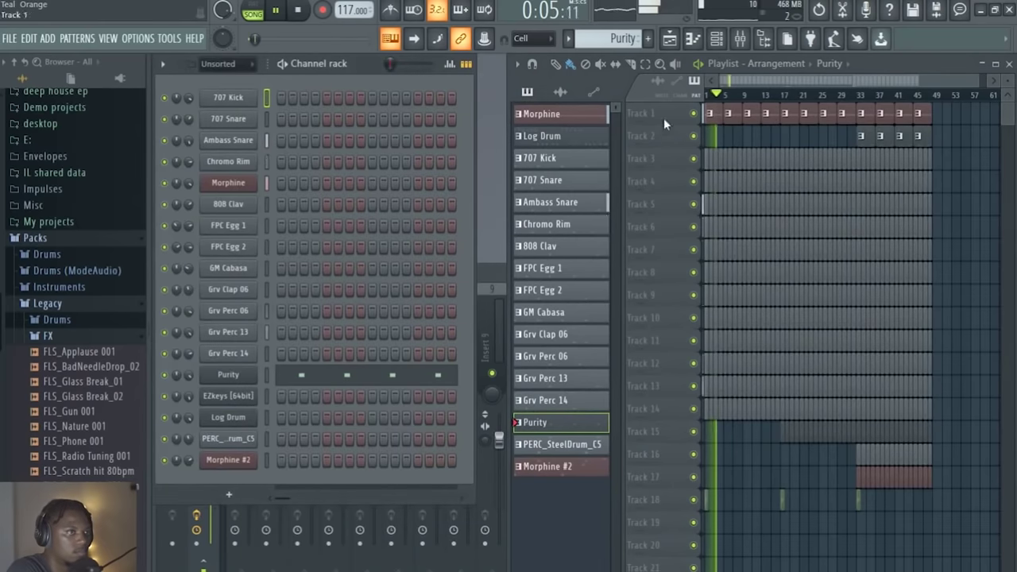
{"action": "right_click", "coordinate": [751, 111]}
{"action": "double_click", "coordinate": [755, 116]}
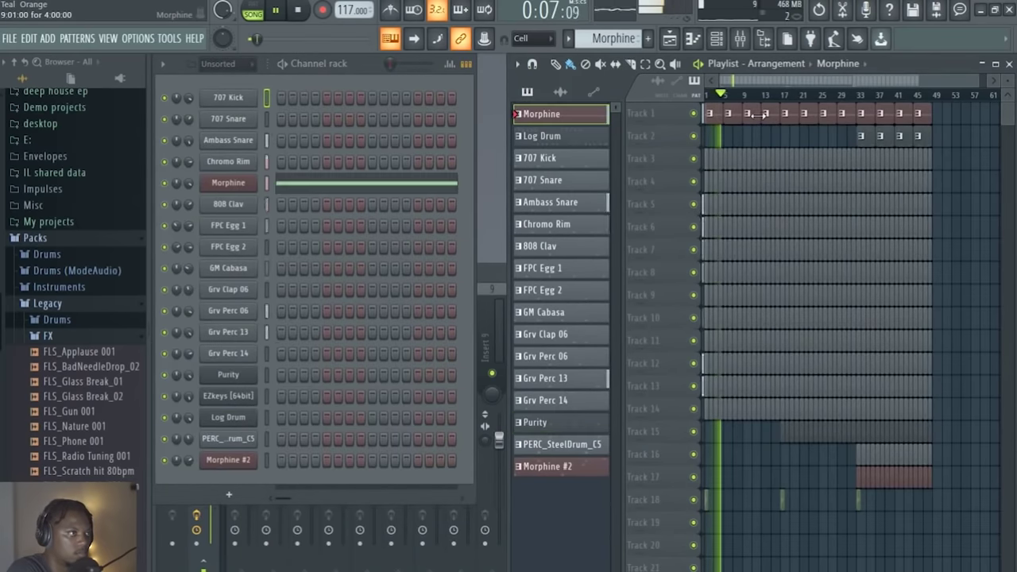
{"action": "left_click", "coordinate": [366, 64]}
{"action": "left_click", "coordinate": [830, 66]}
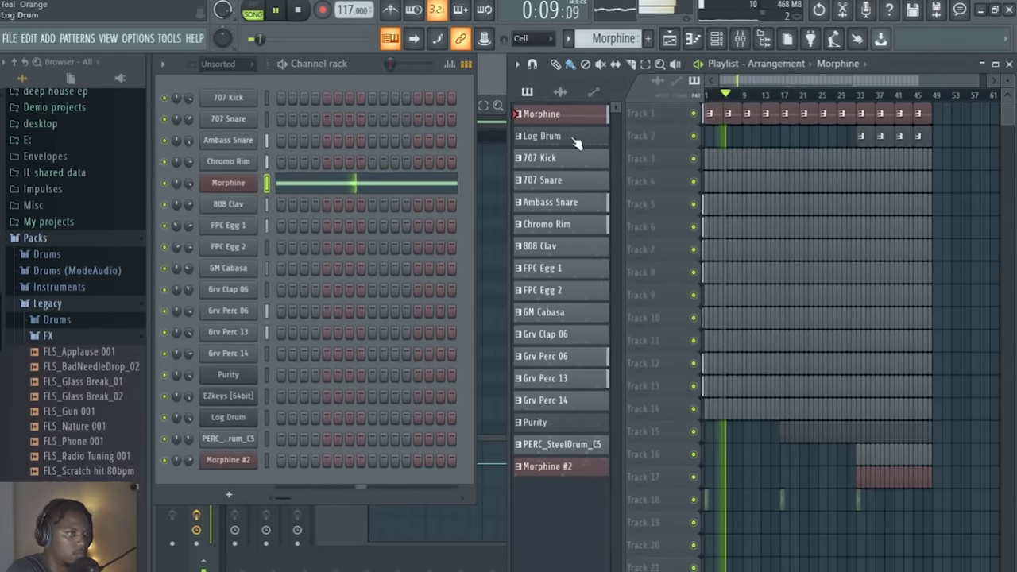
Step: Audition snare samples from the Drums pack's Snares folder and replace the Ambass Snare channel's sample with Export Snare
{"action": "double_click", "coordinate": [578, 204]}
{"action": "left_click", "coordinate": [333, 85]}
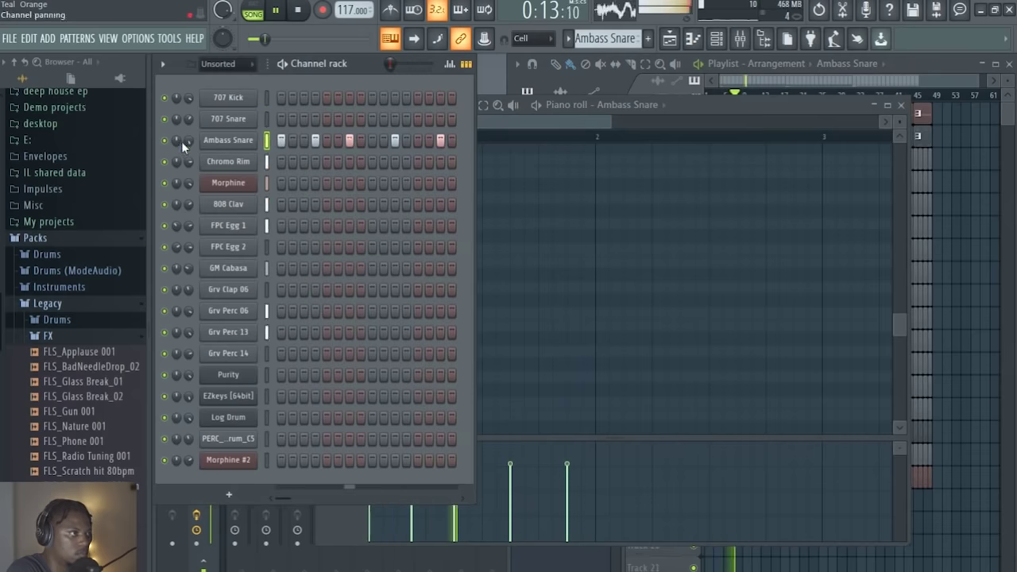
{"action": "left_click", "coordinate": [228, 140]}
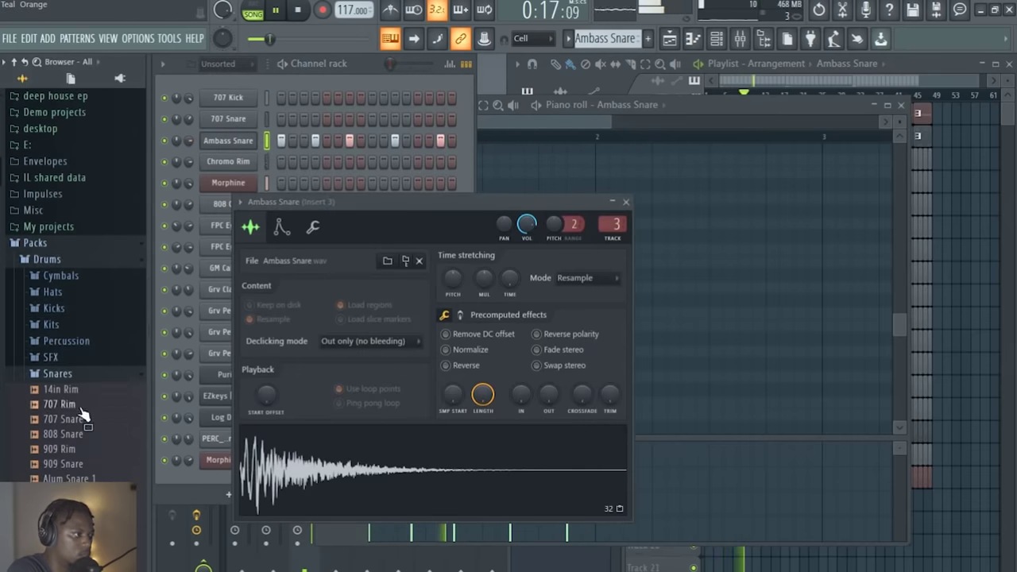
{"action": "scroll", "coordinate": [84, 437], "scroll_direction": "down", "scroll_amount": 2}
{"action": "scroll", "coordinate": [84, 445], "scroll_direction": "down", "scroll_amount": 6}
{"action": "left_click", "coordinate": [89, 315]}
{"action": "left_click", "coordinate": [90, 301]}
{"action": "left_click", "coordinate": [99, 286]}
{"action": "left_click", "coordinate": [103, 258]}
{"action": "left_click", "coordinate": [100, 272]}
{"action": "left_click_drag", "start_coordinate": [97, 256], "coordinate": [229, 142]}
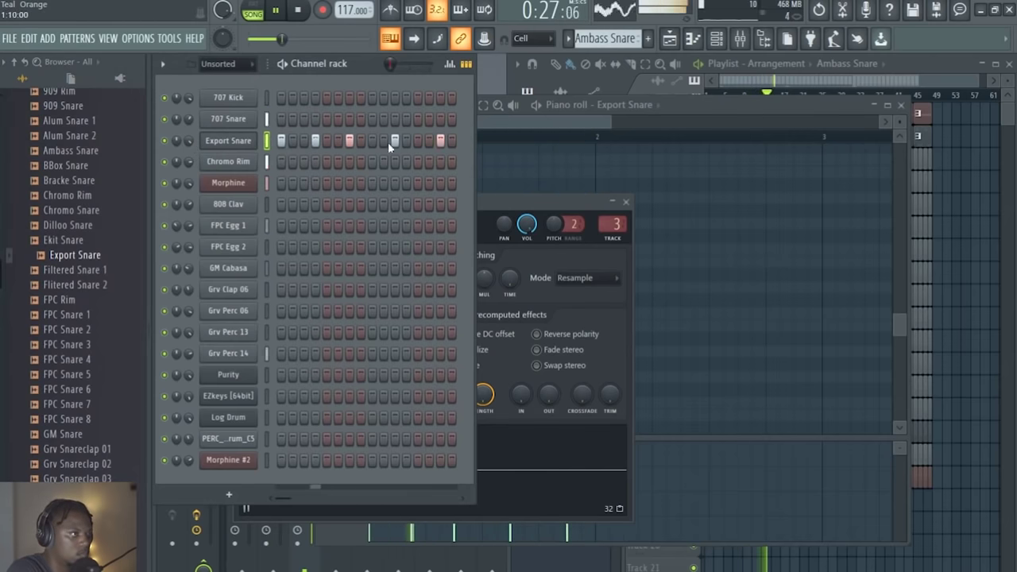
Step: Move the last Export Snare hit one step earlier, to step 14, and maximize the playlist
{"action": "left_click", "coordinate": [440, 140]}
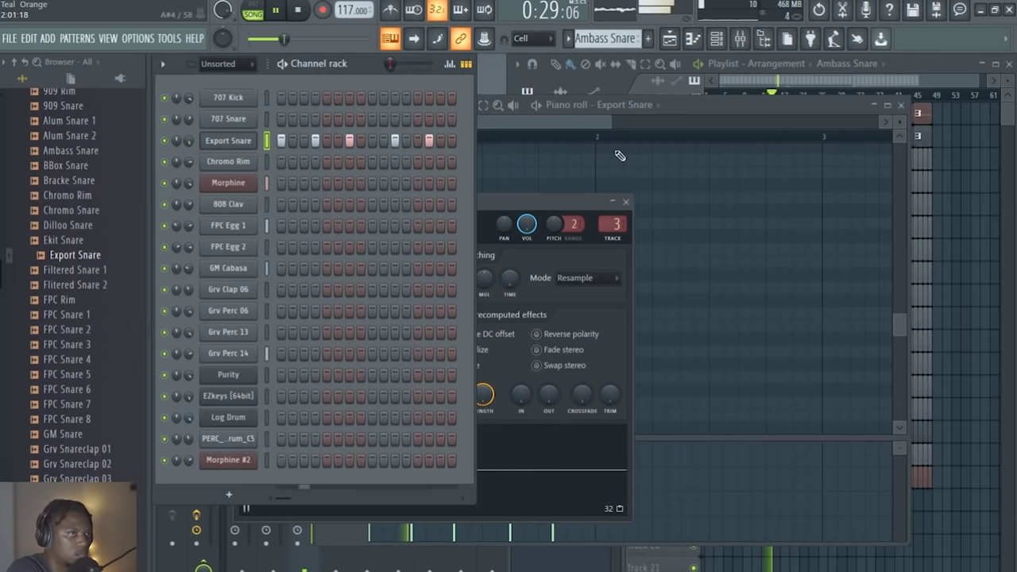
{"action": "left_click", "coordinate": [909, 69]}
{"action": "double_click", "coordinate": [891, 64]}
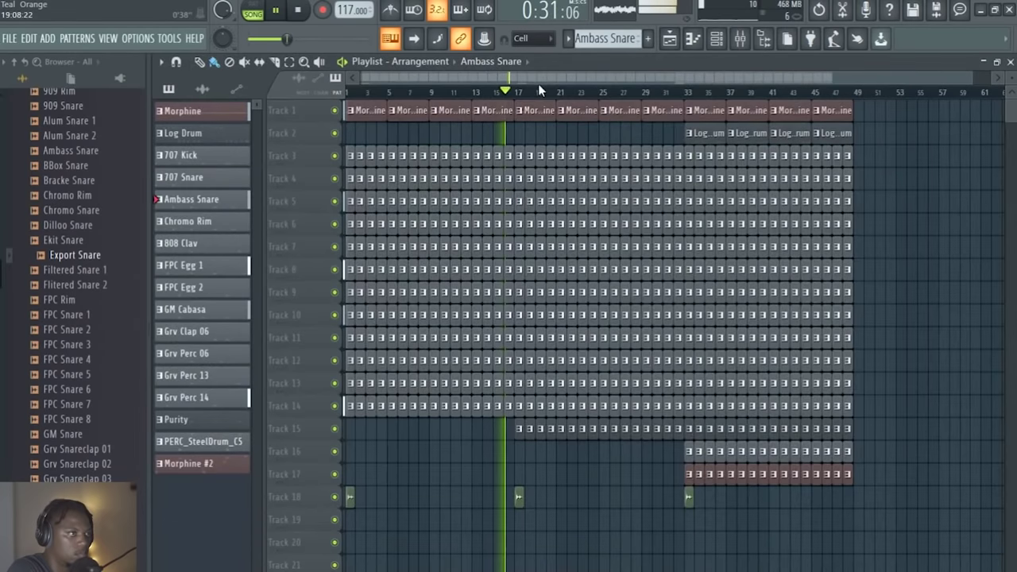
{"action": "scroll", "coordinate": [514, 93], "scroll_direction": "up", "scroll_amount": 3}
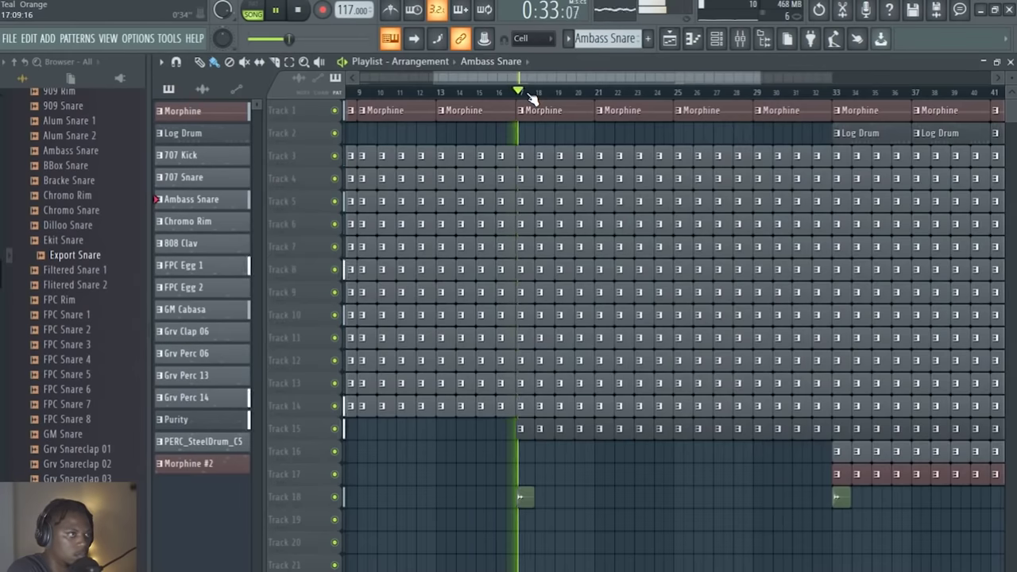
{"action": "scroll", "coordinate": [530, 95], "scroll_direction": "down", "scroll_amount": 4}
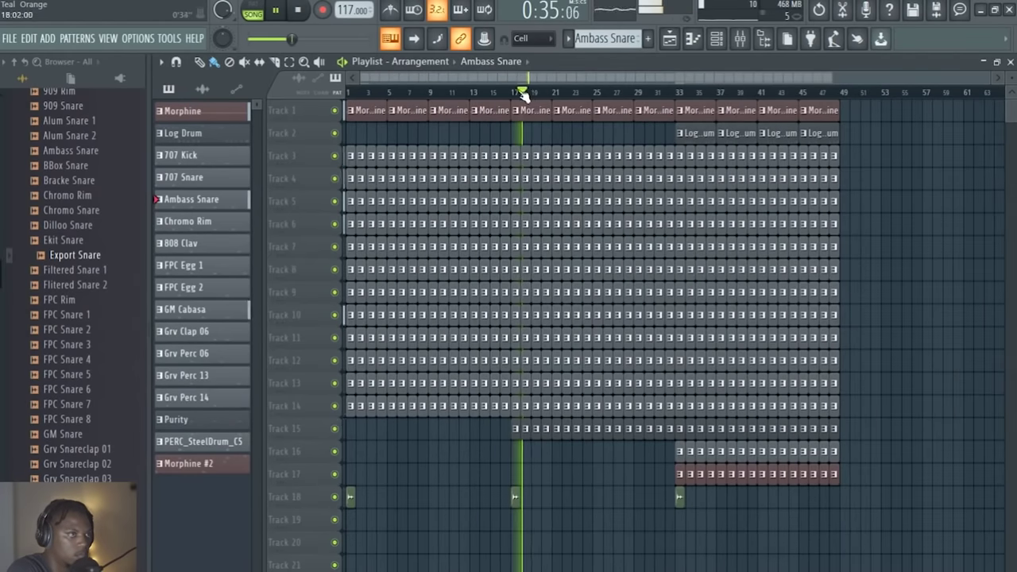
{"action": "scroll", "coordinate": [621, 94], "scroll_direction": "up", "scroll_amount": 4}
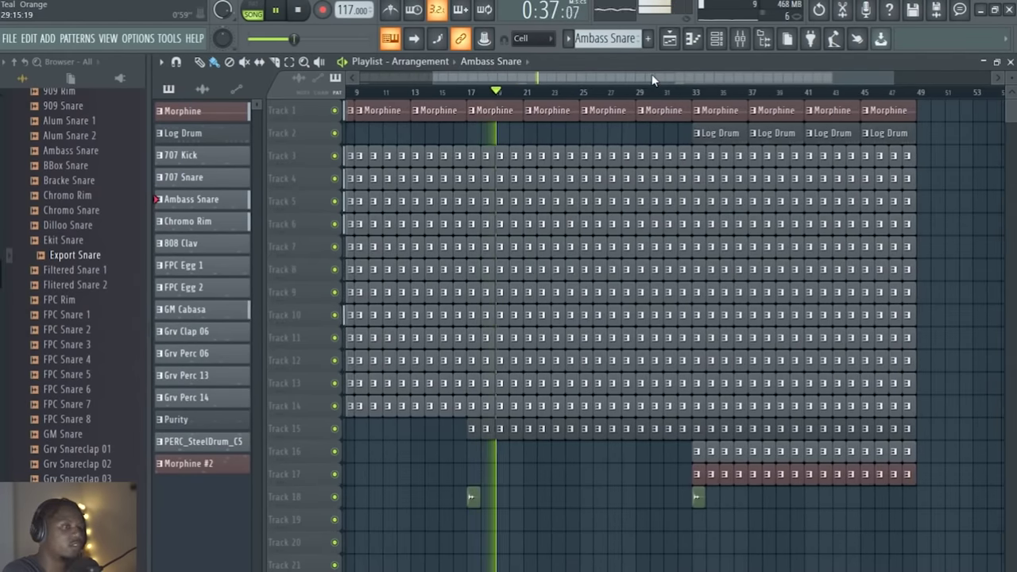
{"action": "scroll", "coordinate": [653, 79], "scroll_direction": "down", "scroll_amount": 4}
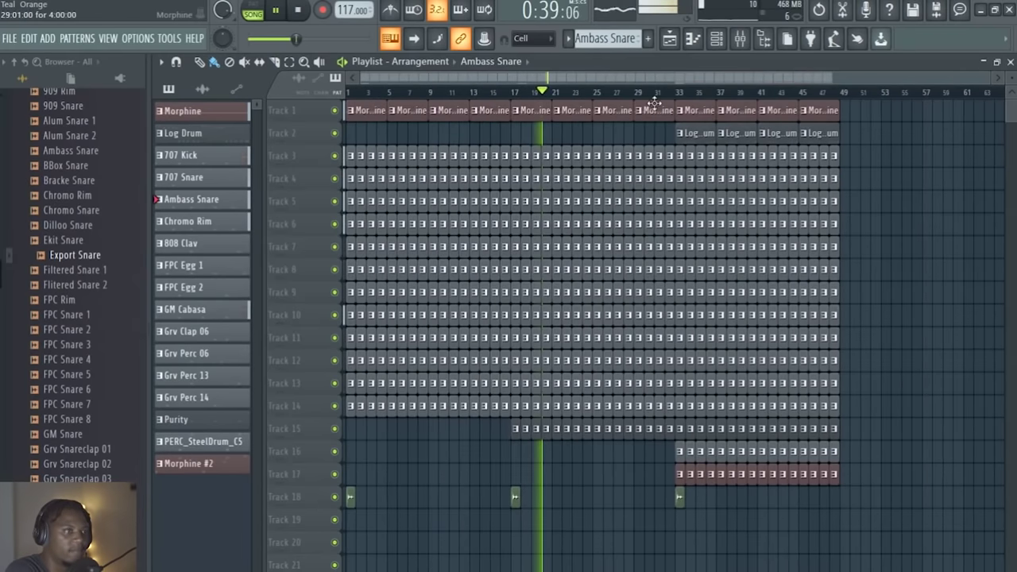
{"action": "scroll", "coordinate": [673, 107], "scroll_direction": "up", "scroll_amount": 4}
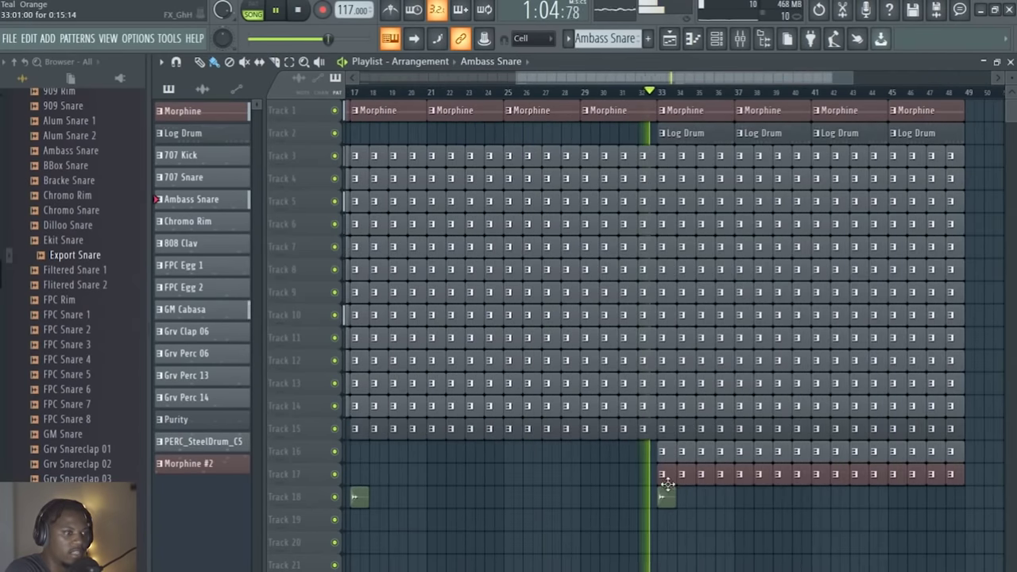
Step: Play from around bar 33 and erase the PERC_SteelDrum_C5 clips on Track 16 from bar 33 through bar 40
{"action": "left_click", "coordinate": [661, 451]}
{"action": "left_click", "coordinate": [696, 450]}
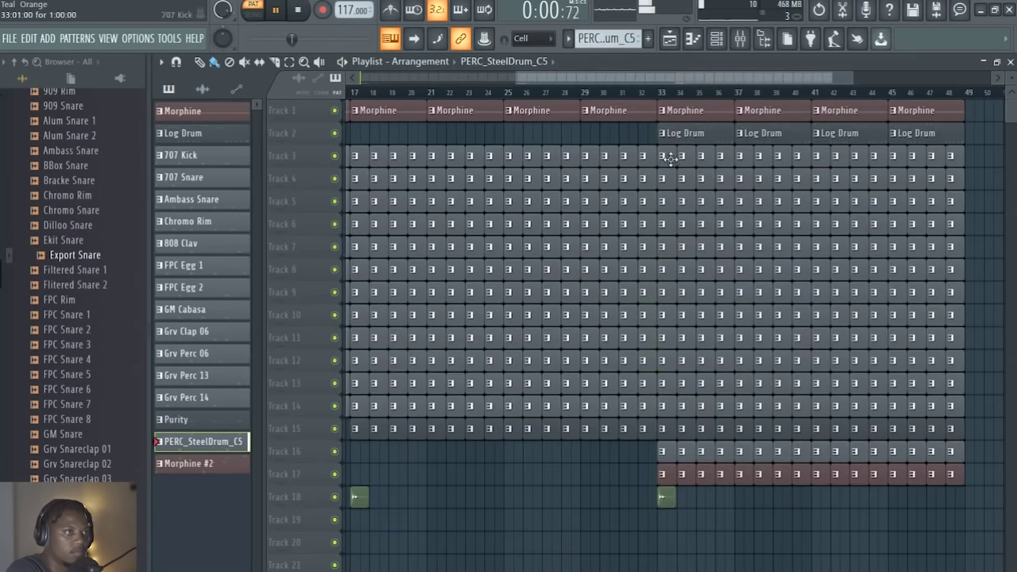
{"action": "left_click", "coordinate": [654, 93]}
{"action": "scroll", "coordinate": [679, 99], "scroll_direction": "up", "scroll_amount": 3}
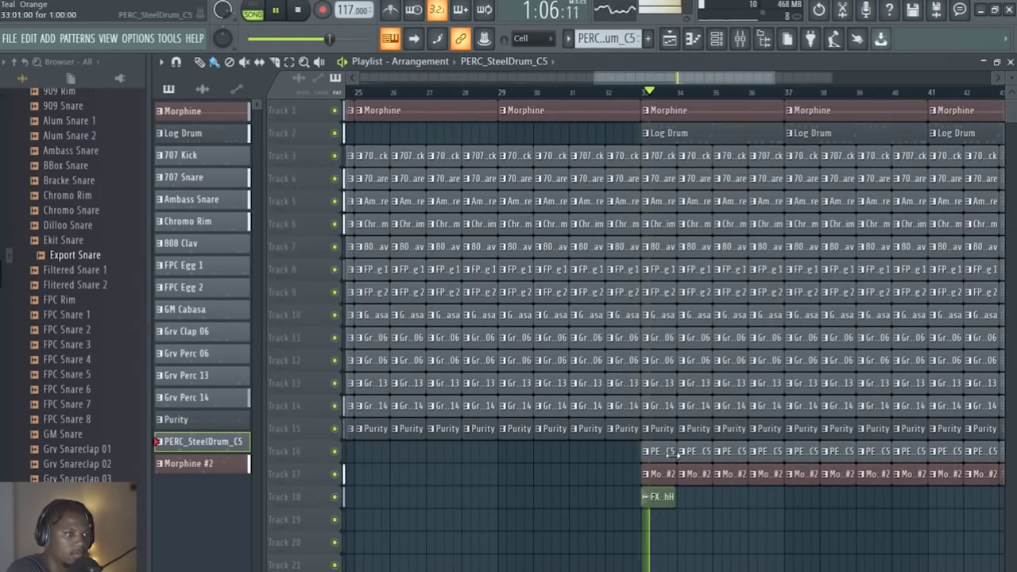
{"action": "left_click_drag", "start_coordinate": [651, 453], "coordinate": [822, 455]}
{"action": "key", "text": "space"}
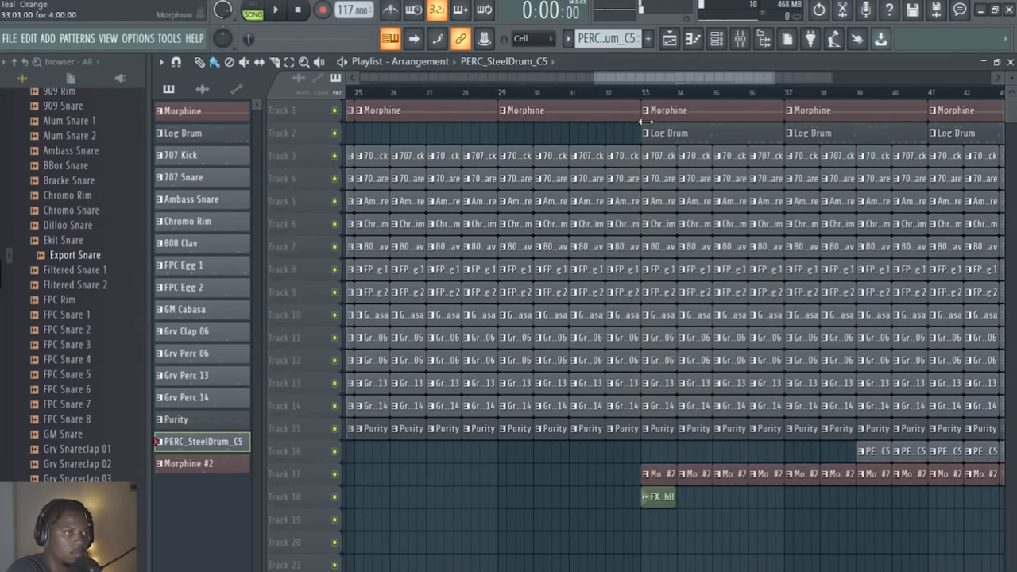
{"action": "key", "text": "space"}
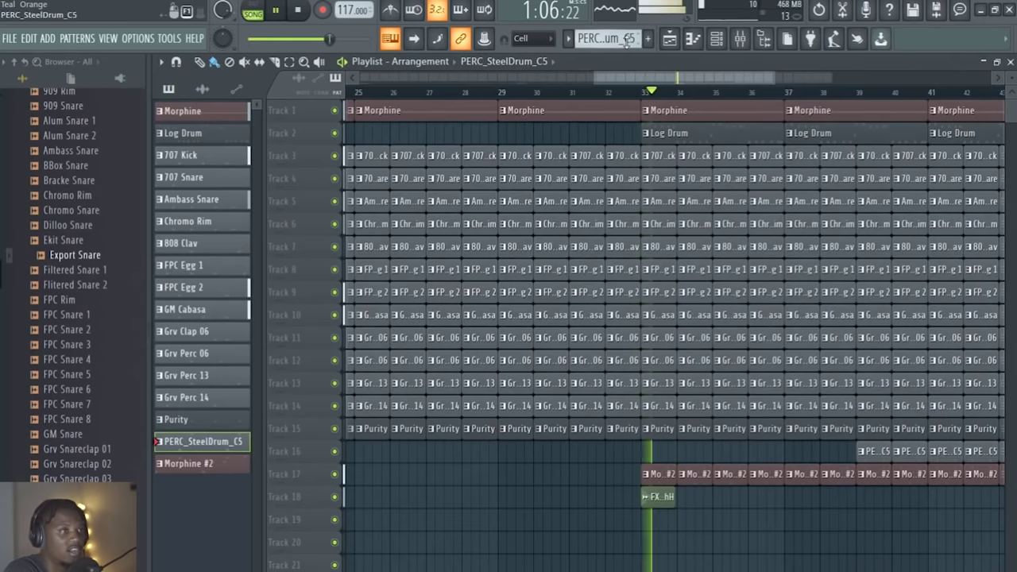
{"action": "scroll", "coordinate": [640, 82], "scroll_direction": "down", "scroll_amount": 5}
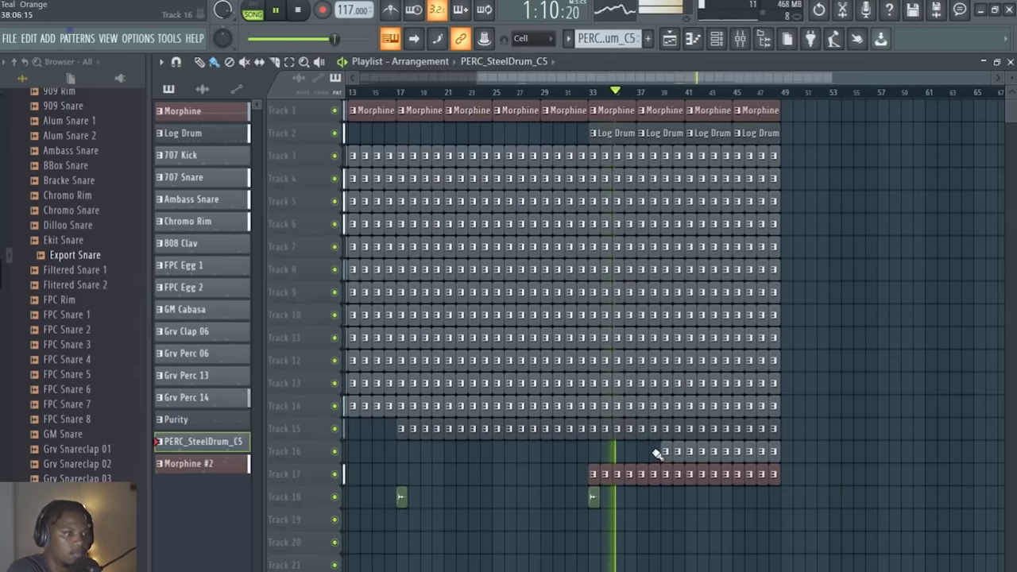
{"action": "right_click", "coordinate": [666, 451]}
Step: Select the clips in bars 41 to 48 on Tracks 1 to 17 and duplicate them three times to reach the end of bar 72
{"action": "left_click_drag", "start_coordinate": [815, 528], "coordinate": [695, 79]}
{"action": "key", "text": "ctrl+b"}
{"action": "key", "text": "ctrl+b"}
{"action": "scroll", "coordinate": [741, 94], "scroll_direction": "down", "scroll_amount": 3}
{"action": "key", "text": "ctrl+b"}
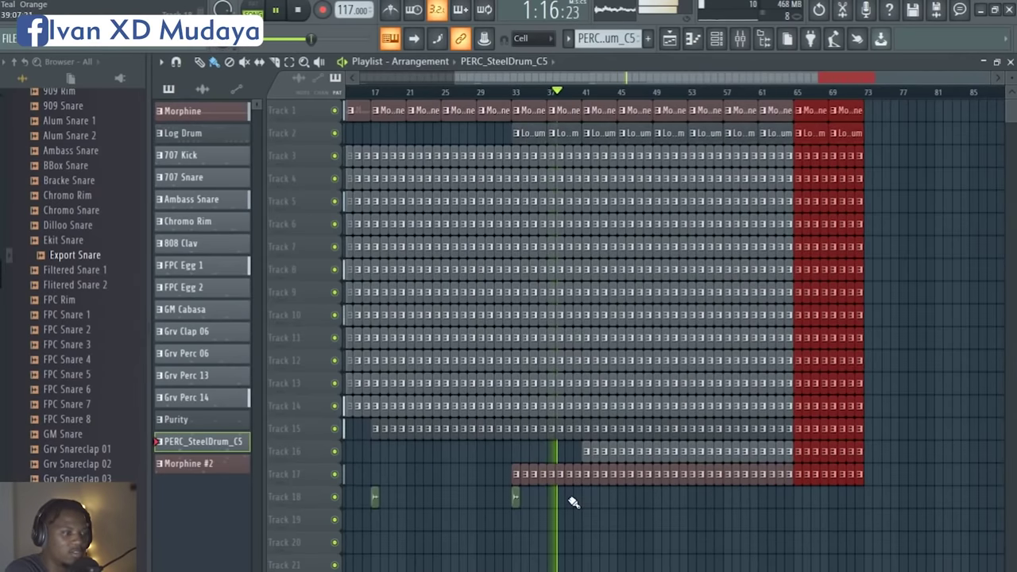
Step: Place an FX_GhH clip on Track 18 at bar 53 and erase the PERC_SteelDrum_C5 clips before that bar on Track 16
{"action": "left_click", "coordinate": [515, 499]}
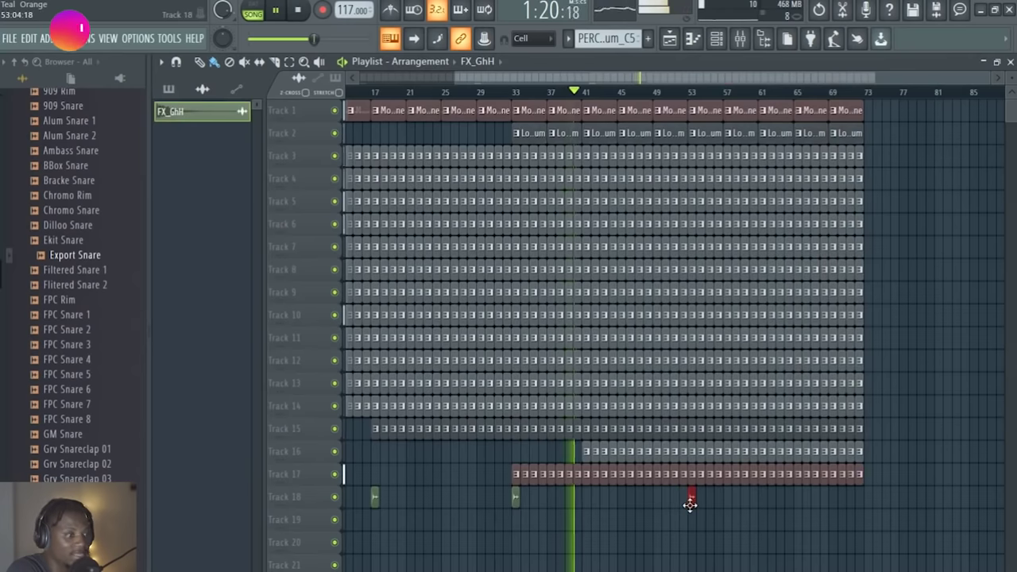
{"action": "left_click_drag", "start_coordinate": [612, 457], "coordinate": [677, 456]}
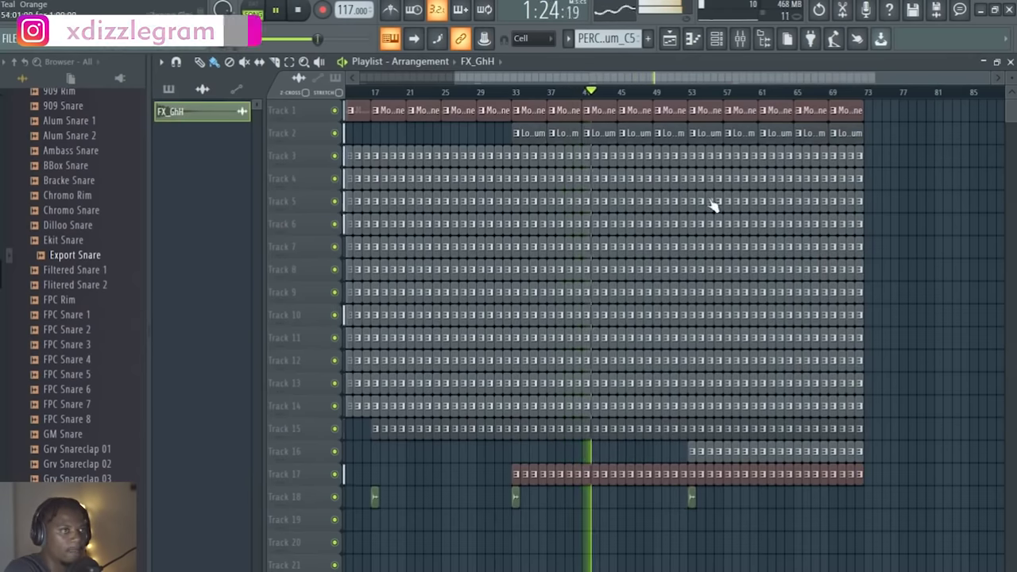
{"action": "key", "text": "space"}
Step: Set the playback position near bar 72 and assign random colors to all the patterns in the picker
{"action": "left_click", "coordinate": [856, 92]}
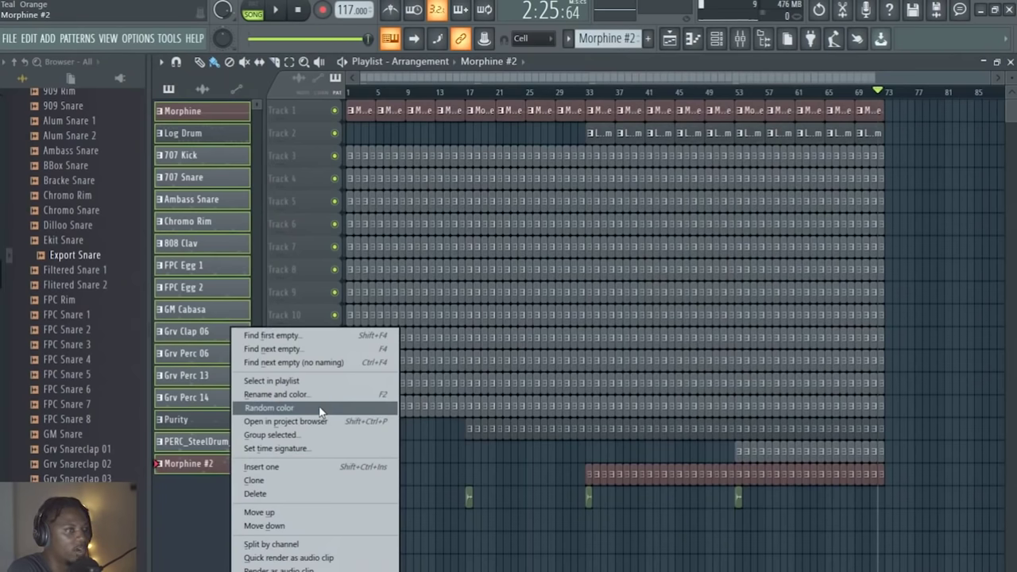
{"action": "left_click", "coordinate": [320, 410]}
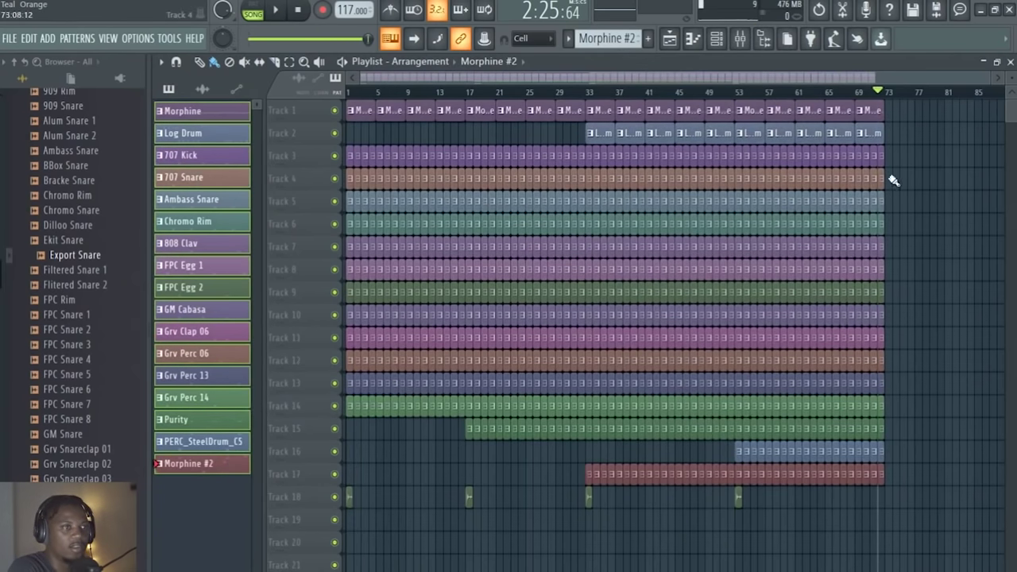